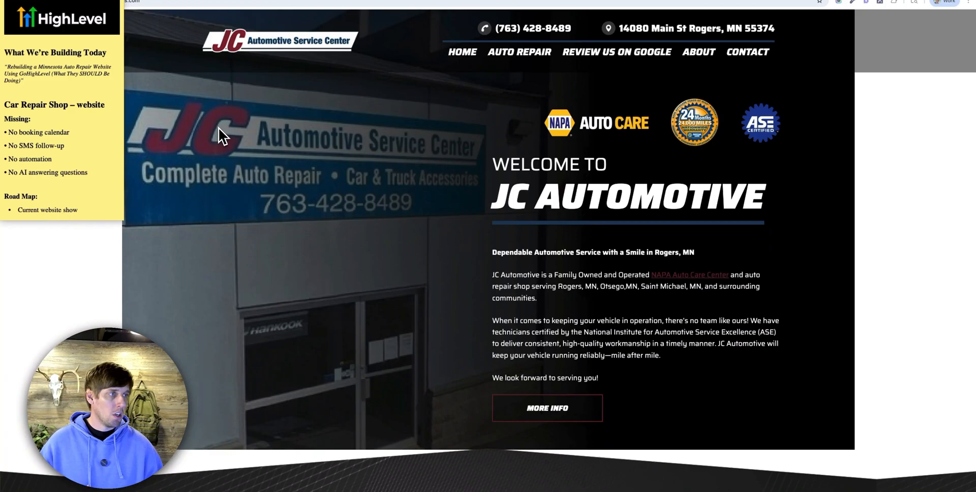
# Switch to HighLevel and begin creating a regular sub-account from the Blank Snapshot
pyautogui.click(175, 1)
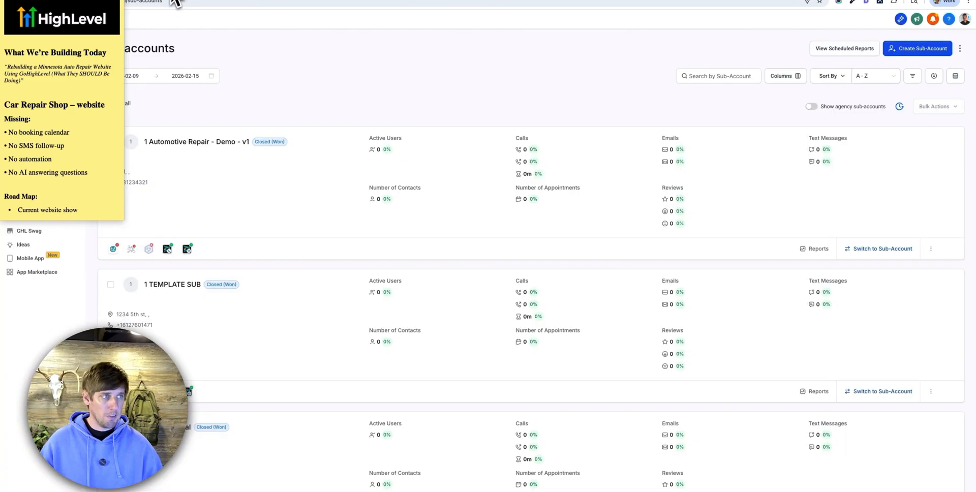
pyautogui.click(925, 49)
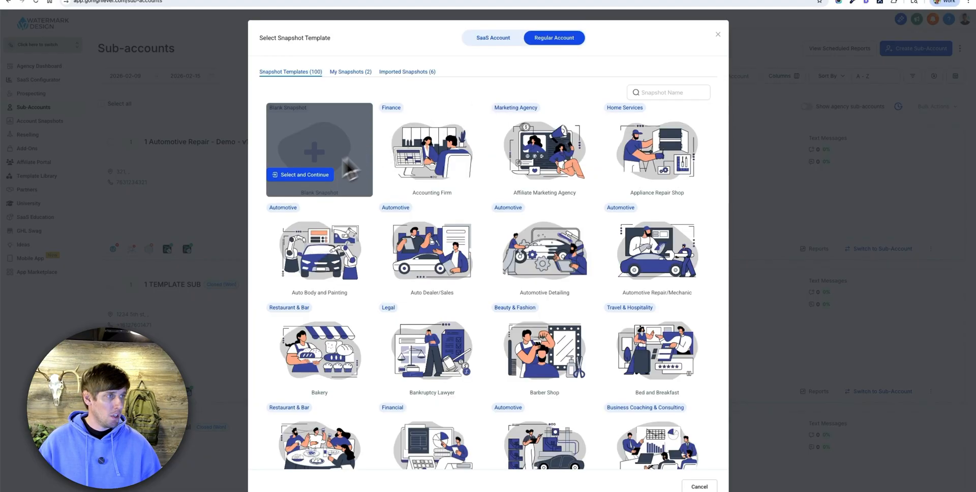
pyautogui.click(313, 173)
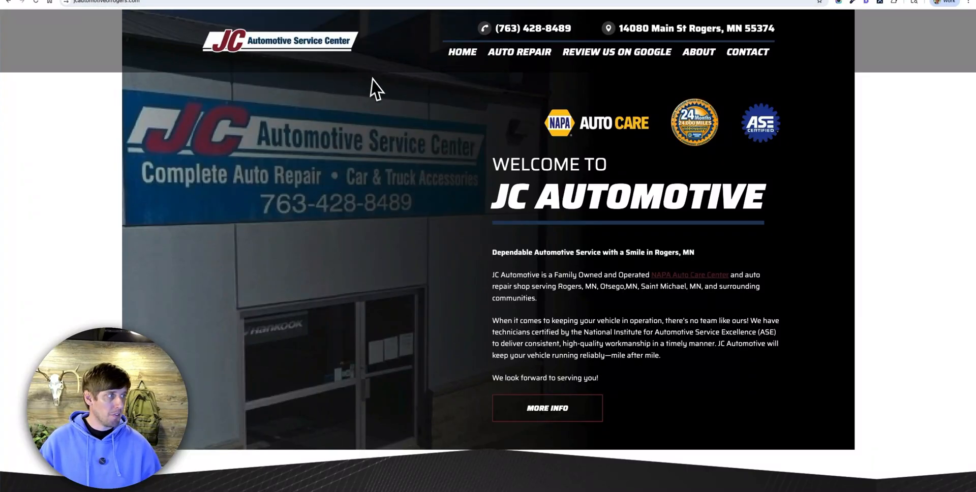
# Copy the shop name from its website, search for "JC Automotive service center, rogers mn", and select the JC Automotive business in Rogers
pyautogui.moveTo(769, 200); pyautogui.dragTo(494, 197)
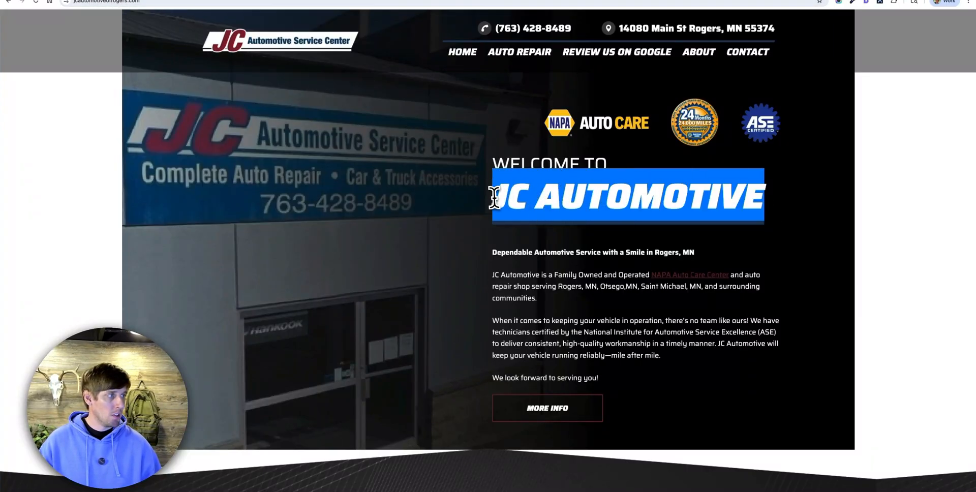
pyautogui.press('super+c')
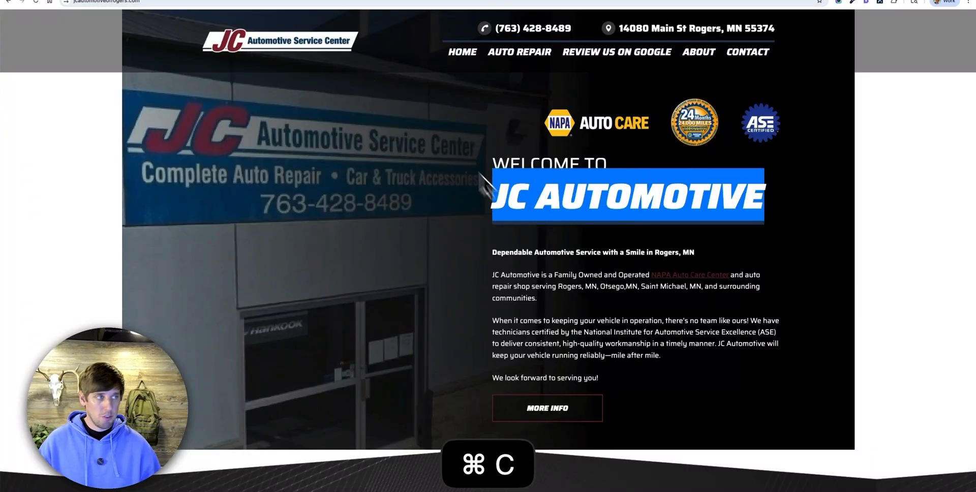
pyautogui.click(213, 3)
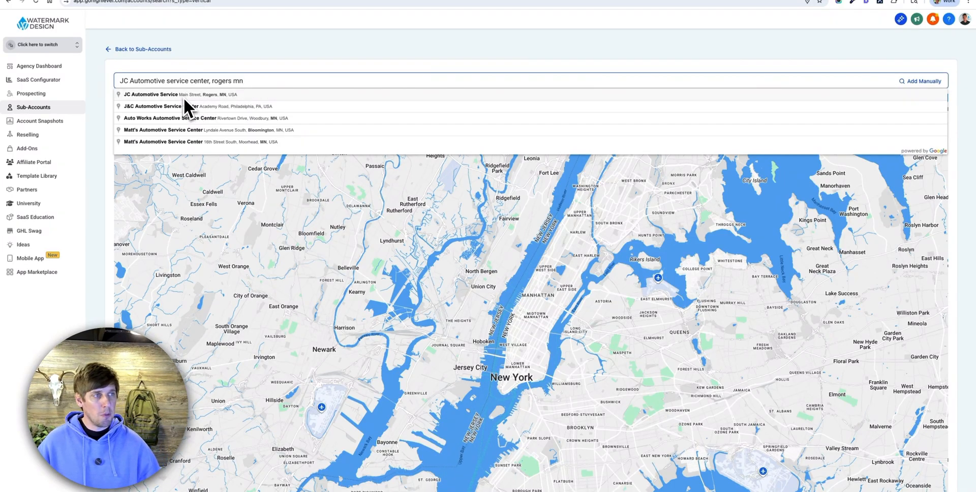
pyautogui.click(184, 95)
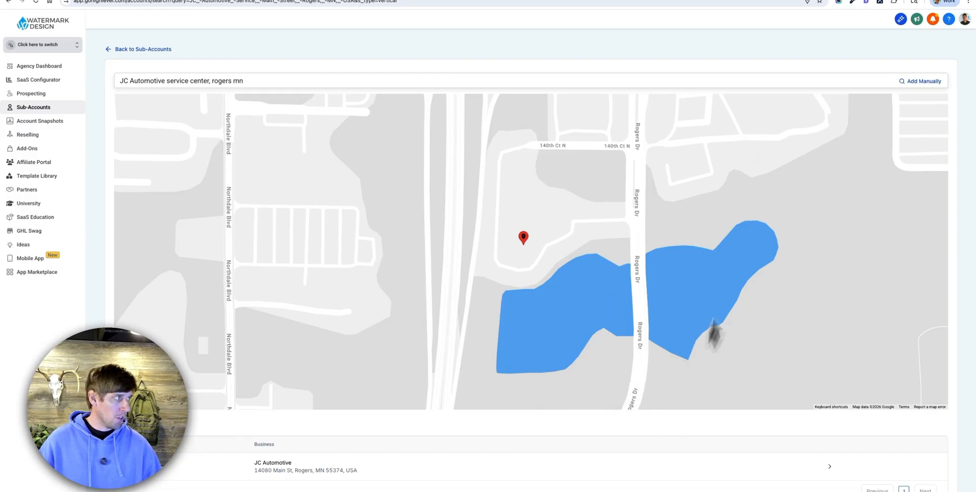
pyautogui.scroll(-3, 630, 312)
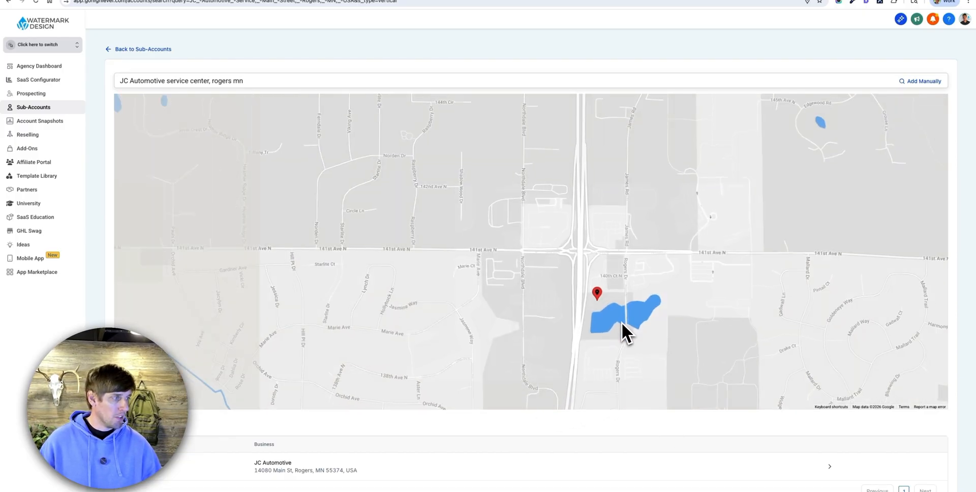
pyautogui.scroll(2, 623, 323)
pyautogui.click(657, 467)
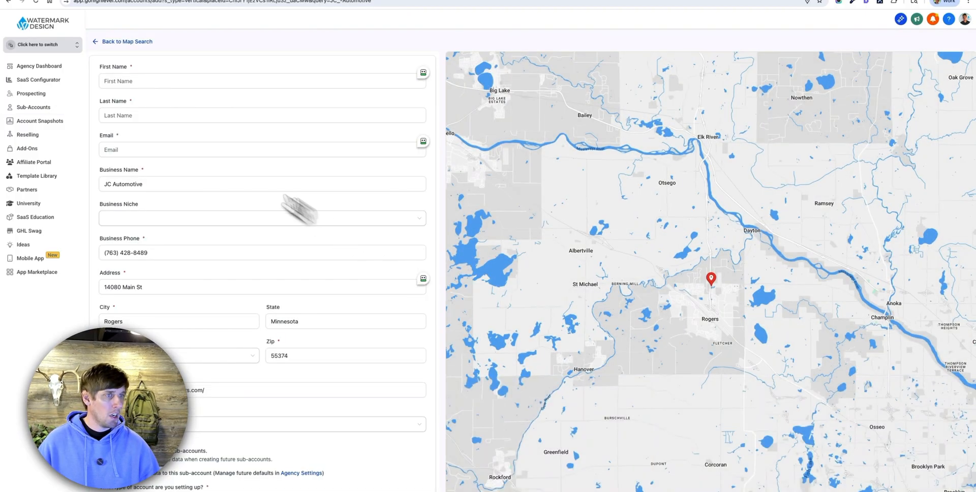
# Enter the contact's first and last name in the sub-account form
pyautogui.click(143, 84)
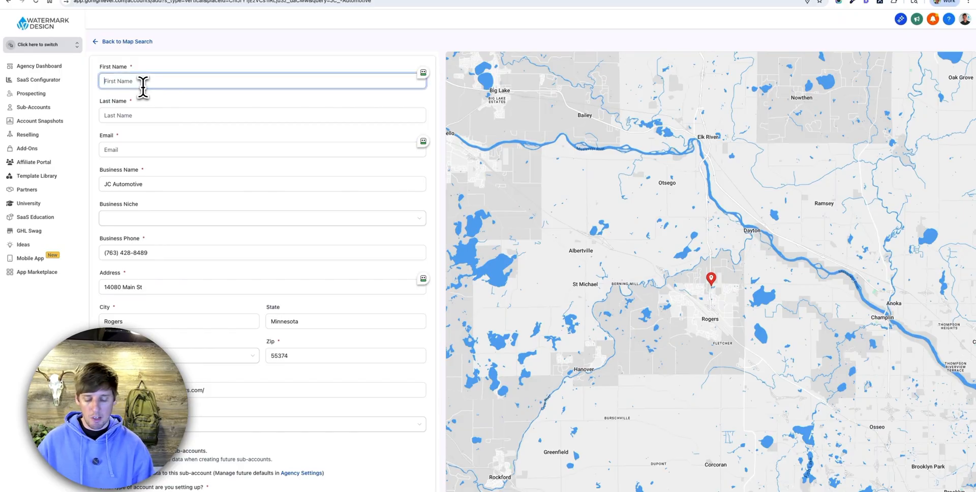
pyautogui.press('Tab')
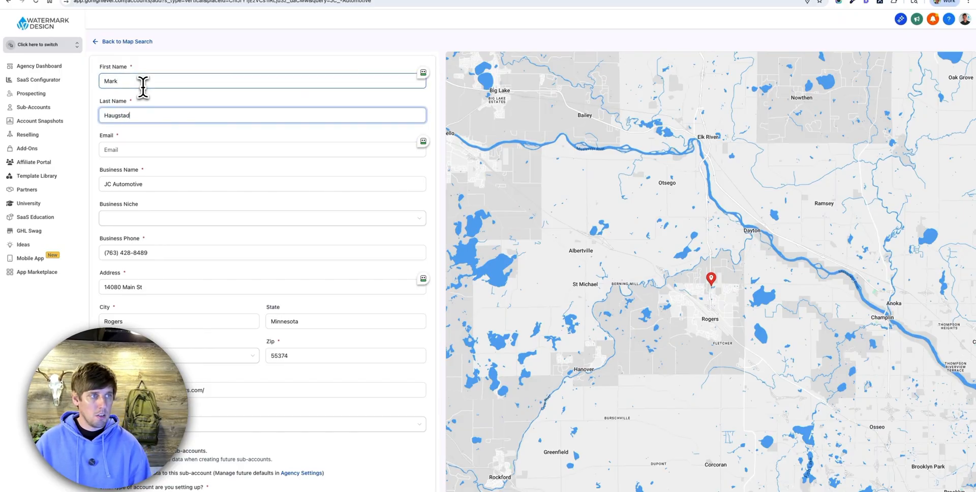
pyautogui.click(120, 152)
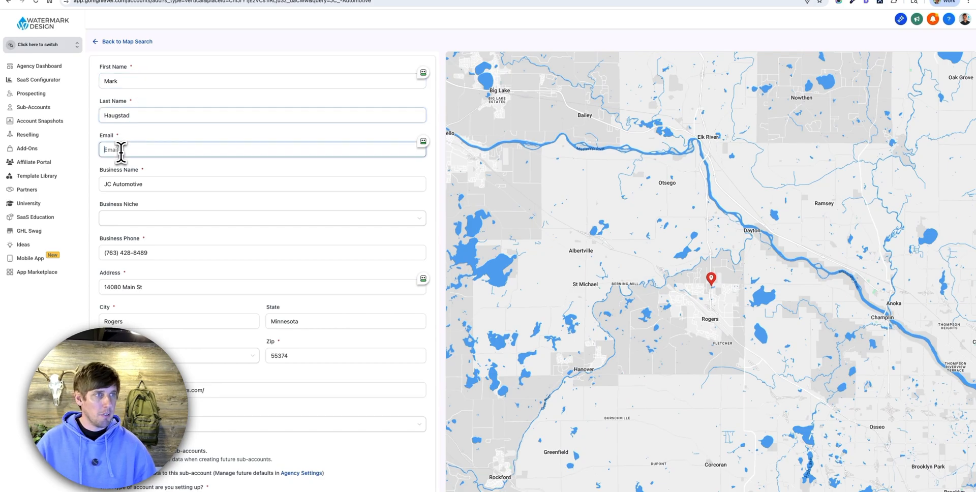
# Check the JC Automotive website's contact page for an email address, and fill in the contact's email in the sub-account form
pyautogui.click(66, 0)
pyautogui.scroll(15, 698, 331)
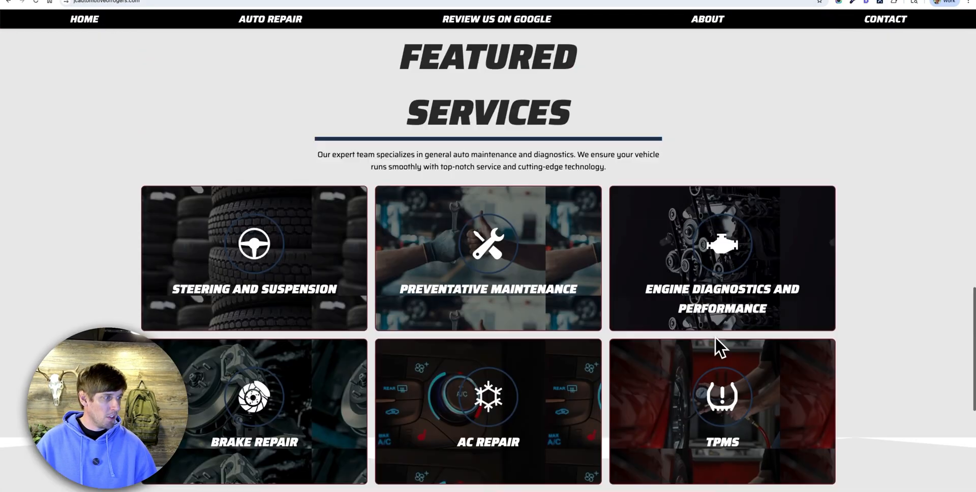
pyautogui.moveTo(764, 64)
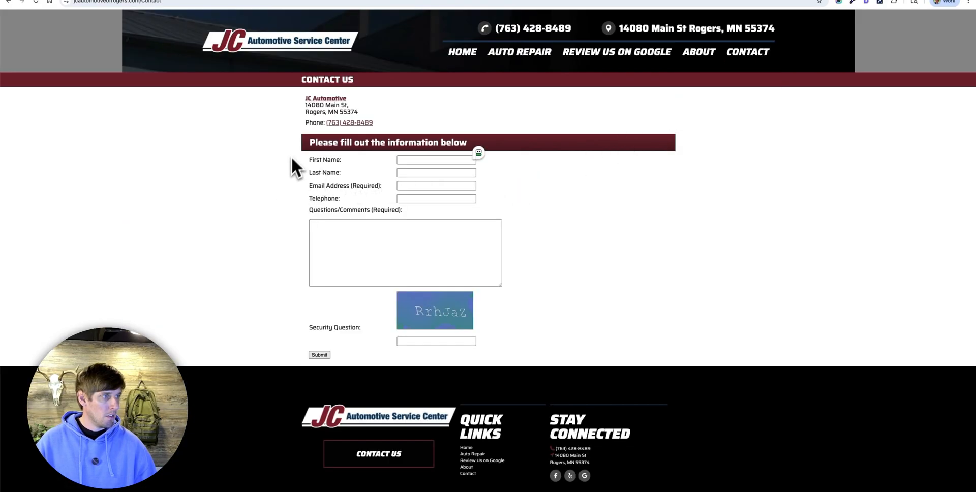
pyautogui.click(161, 0)
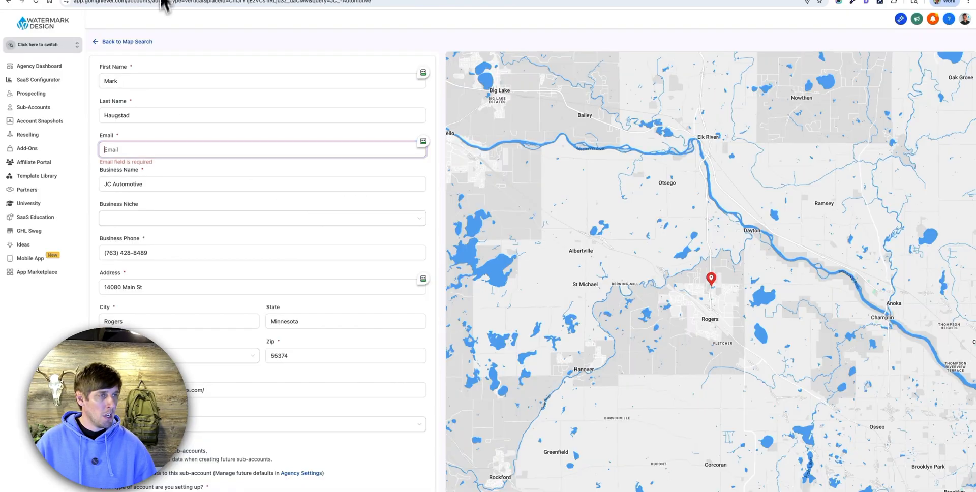
pyautogui.click(139, 143)
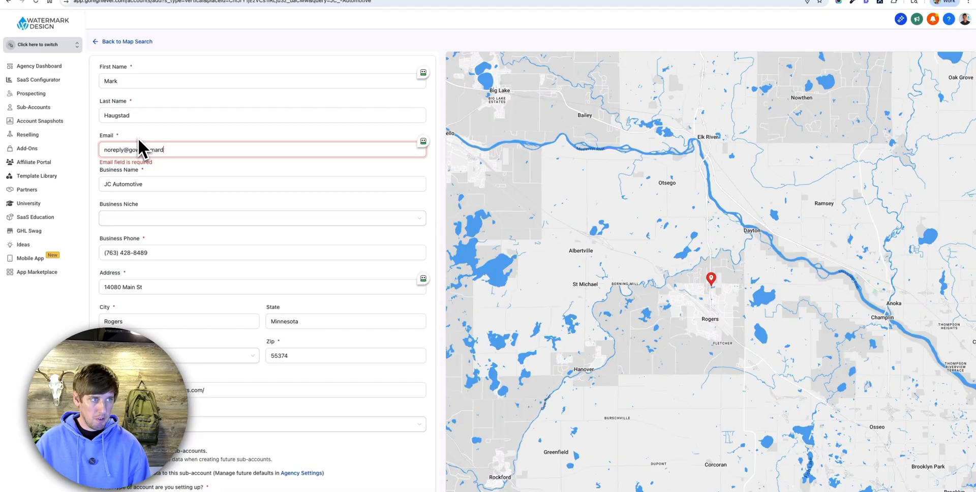
pyautogui.press('BackSpace')
pyautogui.write('kdesign.com')
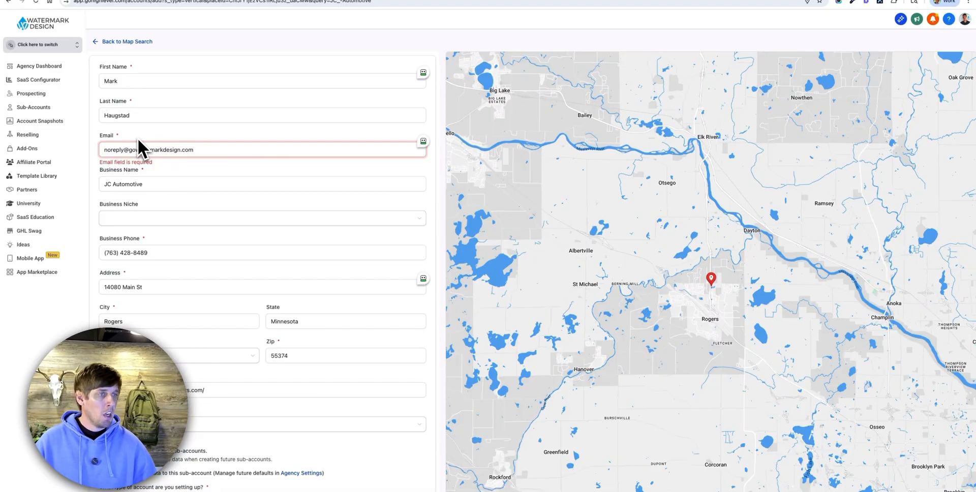
# Set the business niche to Car Repair And Maintenance Service
pyautogui.click(152, 219)
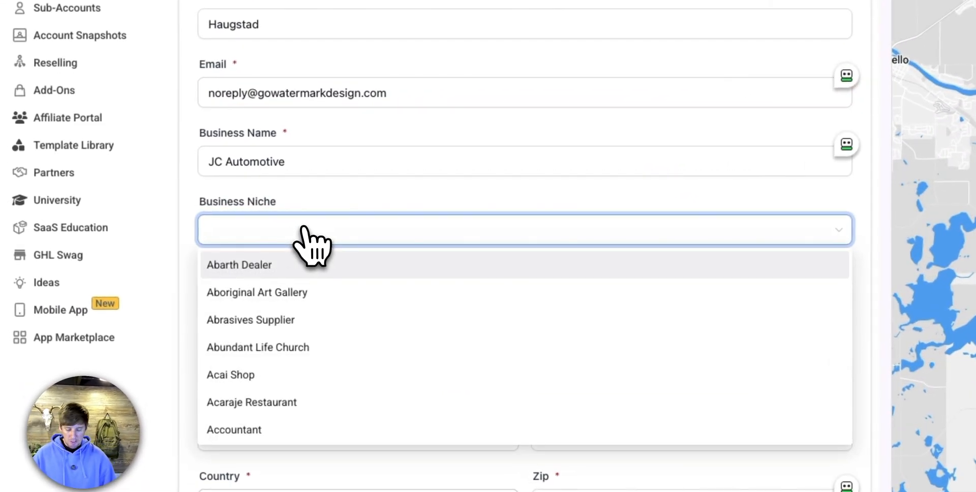
pyautogui.write('car')
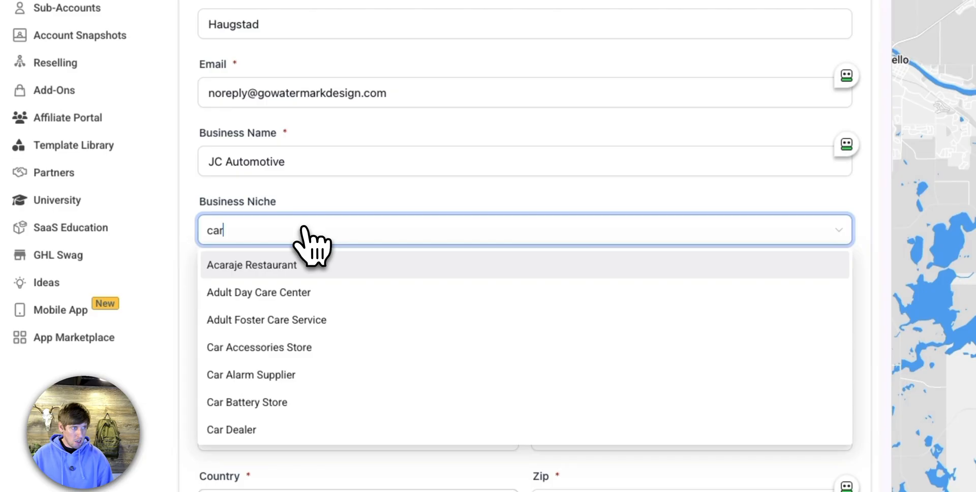
pyautogui.write(' re')
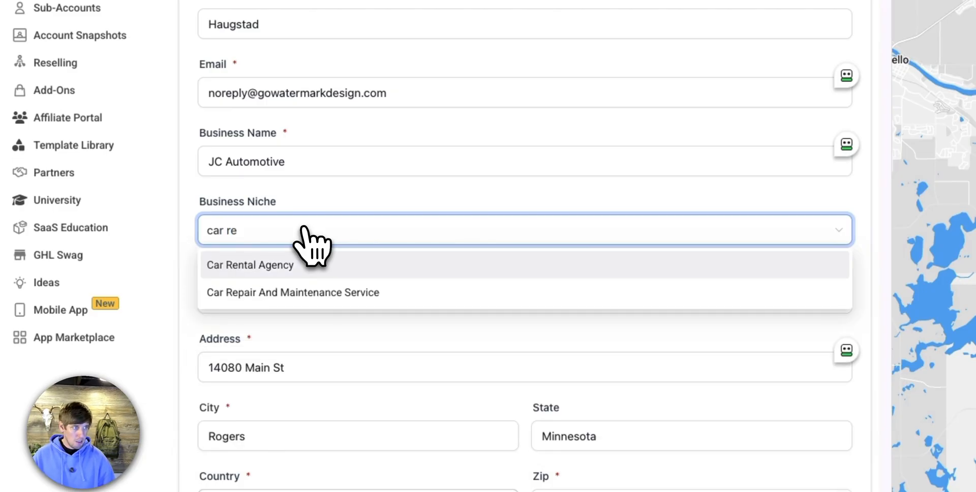
pyautogui.click(359, 292)
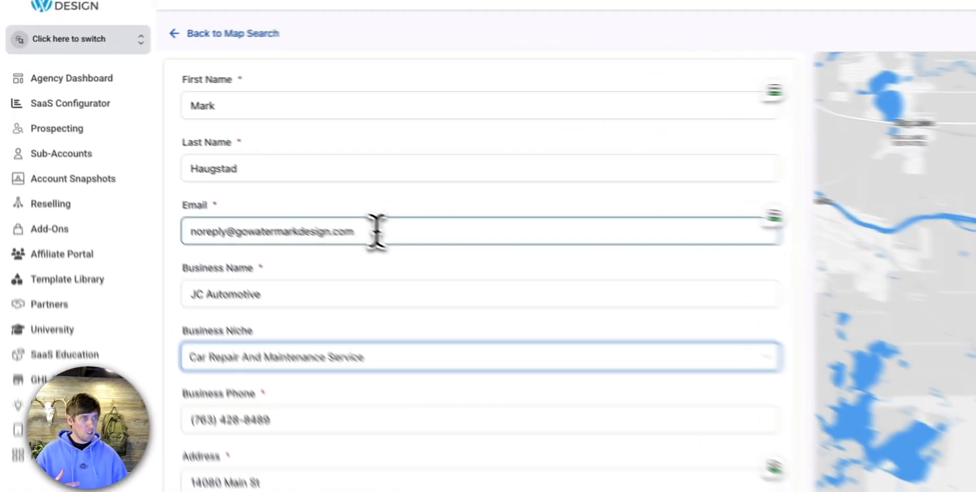
pyautogui.moveTo(204, 149); pyautogui.dragTo(104, 151)
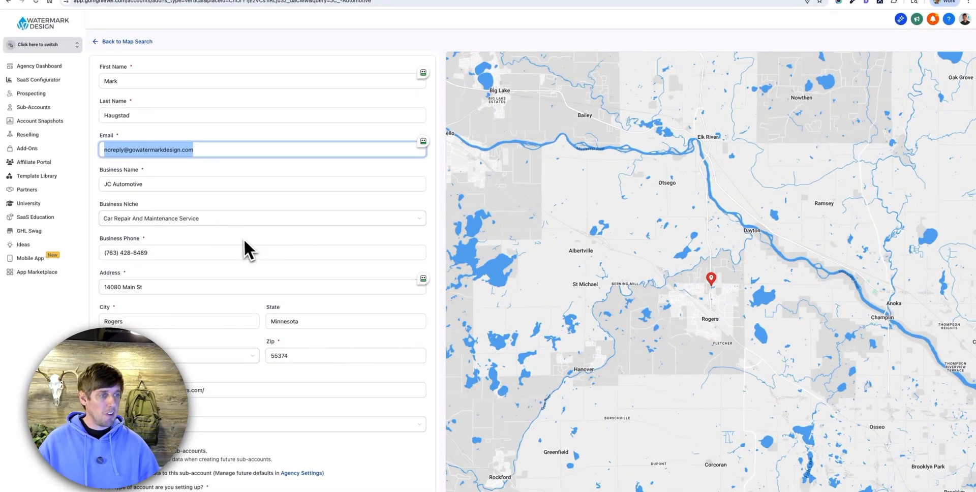
# Set the sub-account's time zone to GMT-06:00 America/Chicago (CST)
pyautogui.scroll(-3, 142, 356)
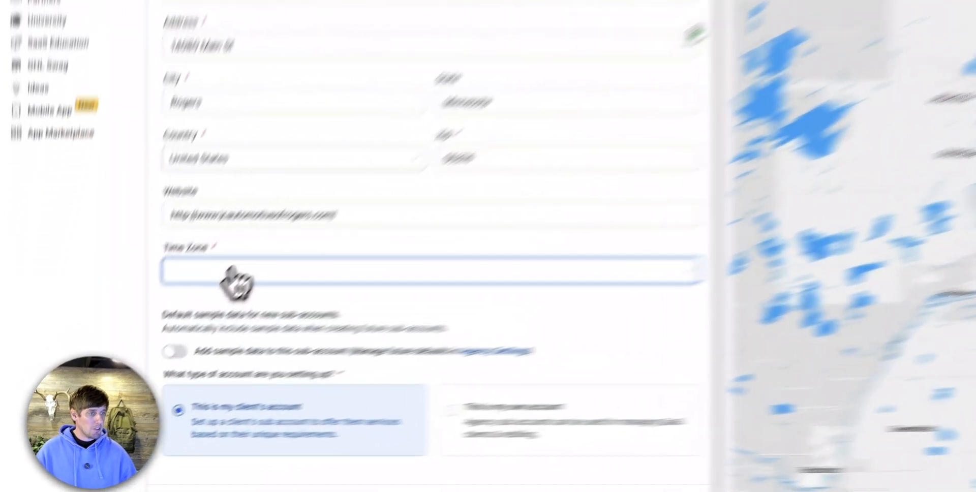
pyautogui.click(141, 355)
pyautogui.write('chica')
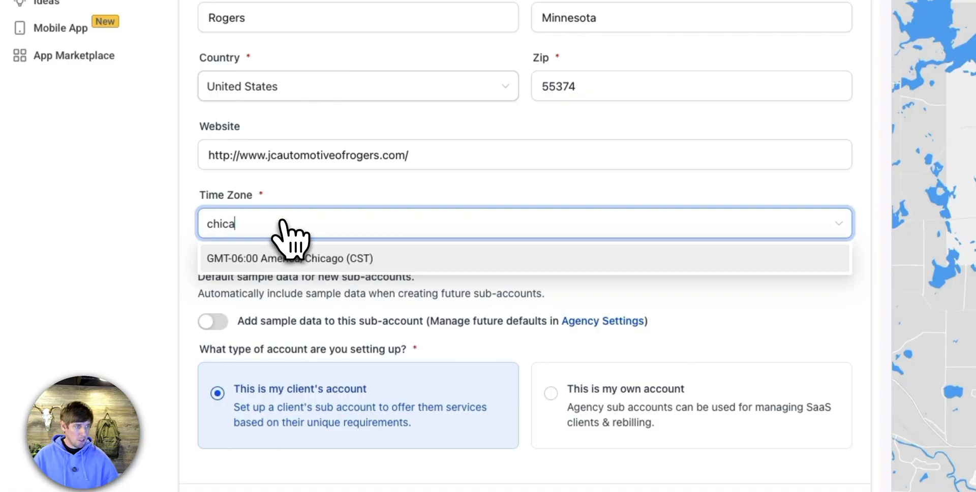
pyautogui.click(350, 258)
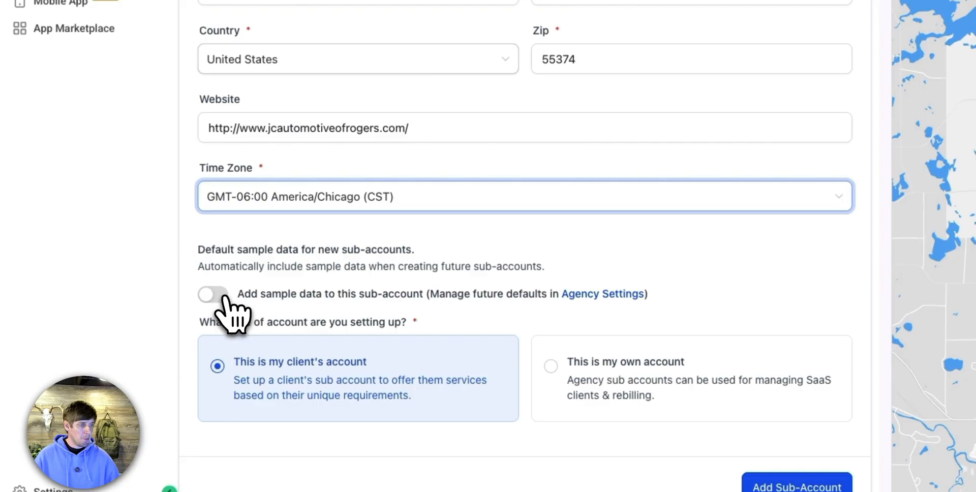
# Add the sub-account with sample data included, and switch into the JC Automotive sub-account
pyautogui.click(221, 296)
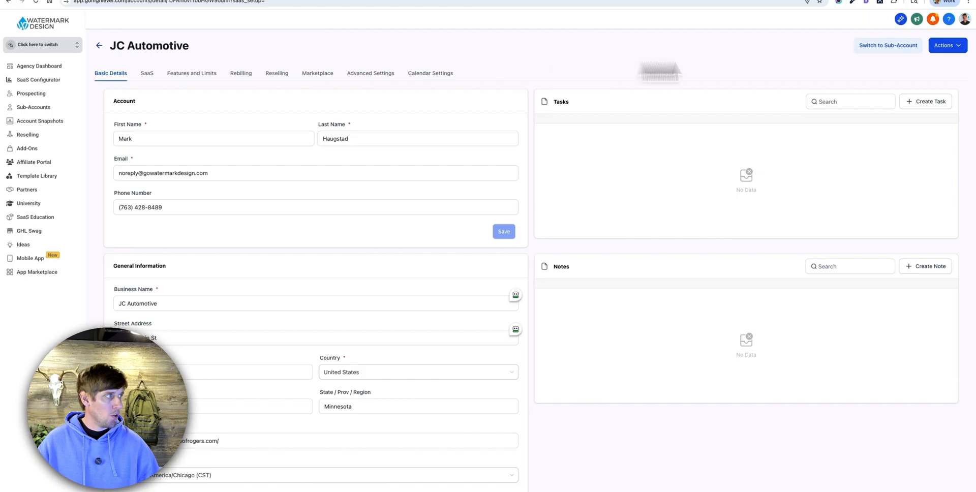
pyautogui.click(885, 51)
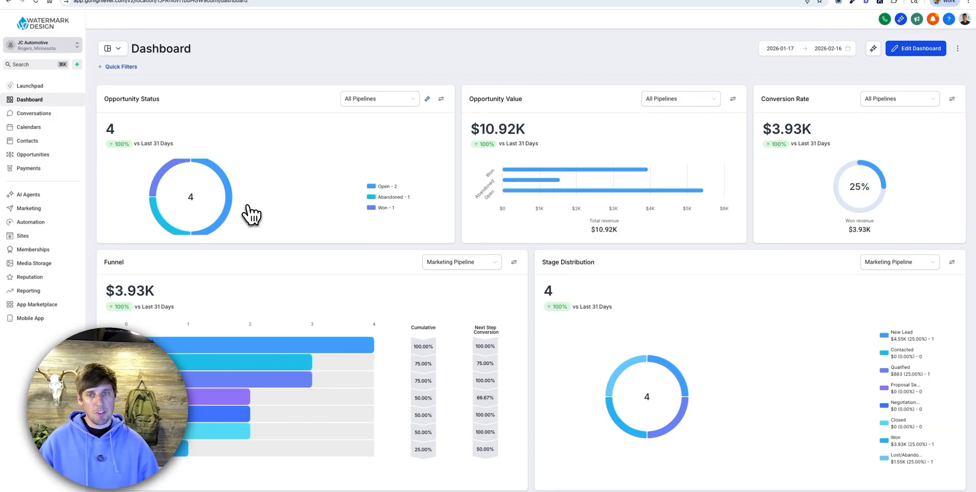
# Review the existing JC Automotive home page and the road map in the project sticky note
pyautogui.click(87, 0)
pyautogui.click(288, 51)
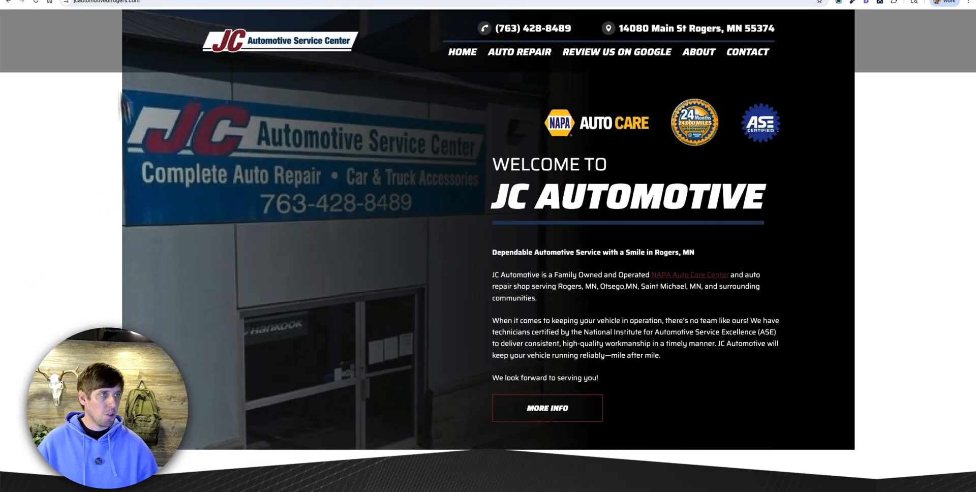
pyautogui.click(166, 1)
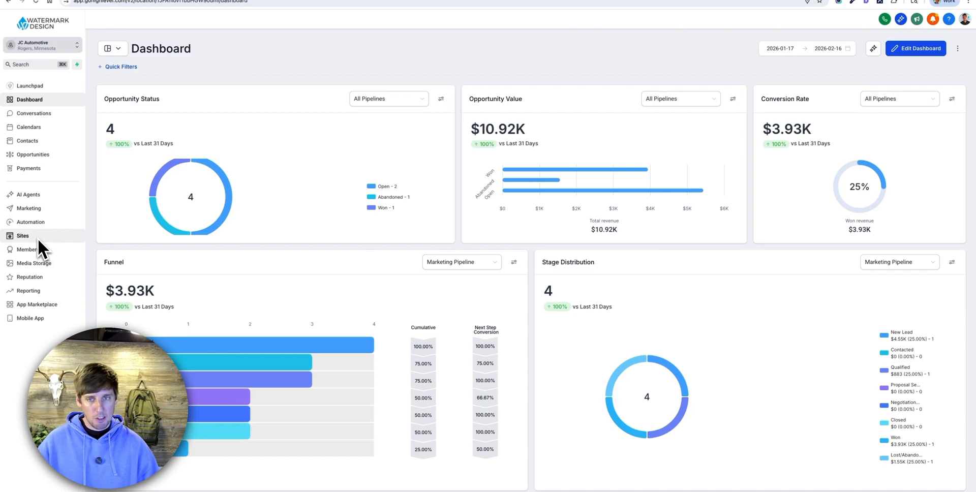
pyautogui.press('super+Tab')
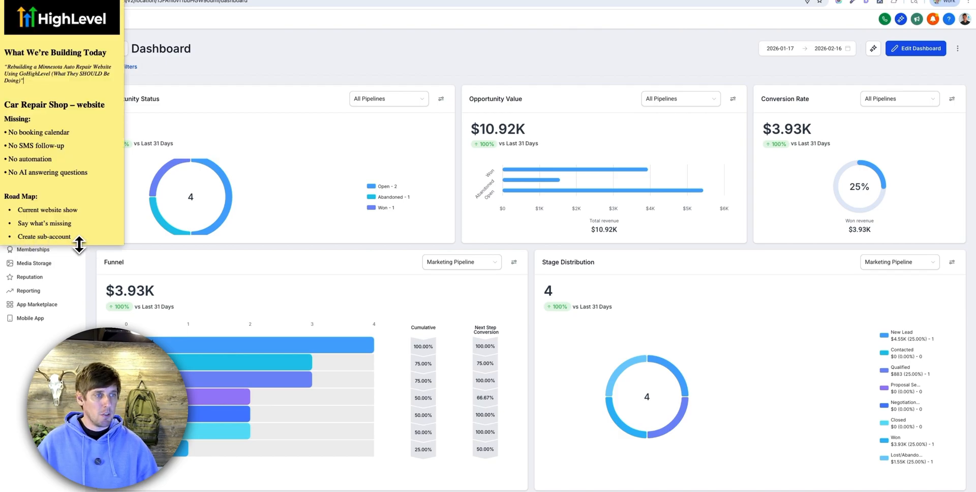
pyautogui.moveTo(79, 245); pyautogui.dragTo(80, 263)
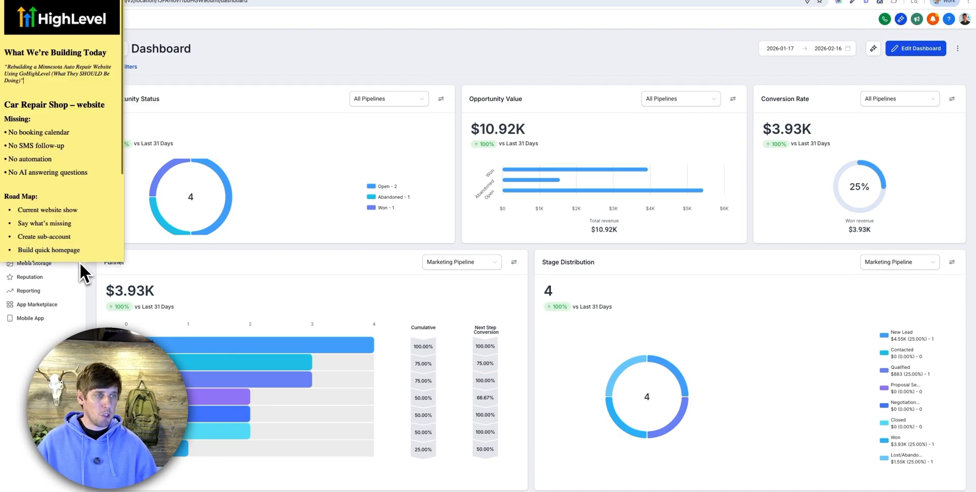
pyautogui.click(254, 57)
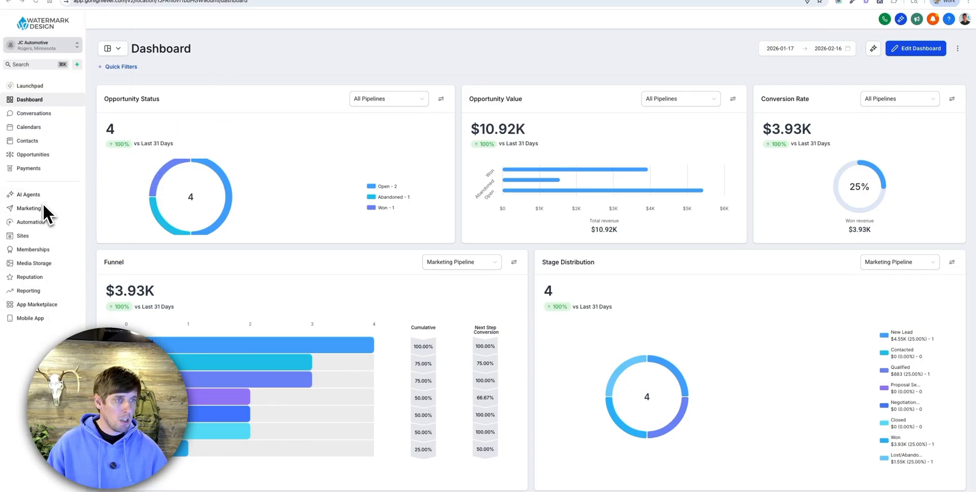
# Start a new website for the JC Automotive sub-account using the From templates option
pyautogui.click(31, 236)
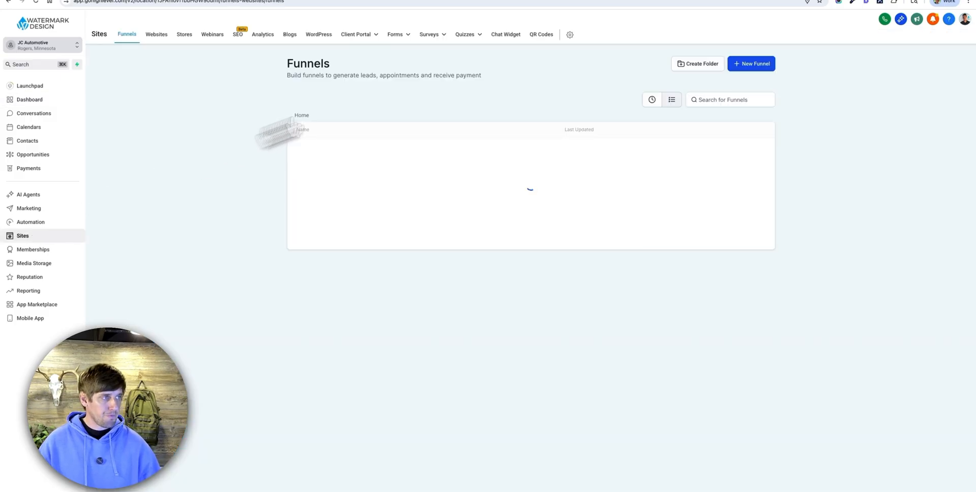
pyautogui.click(158, 41)
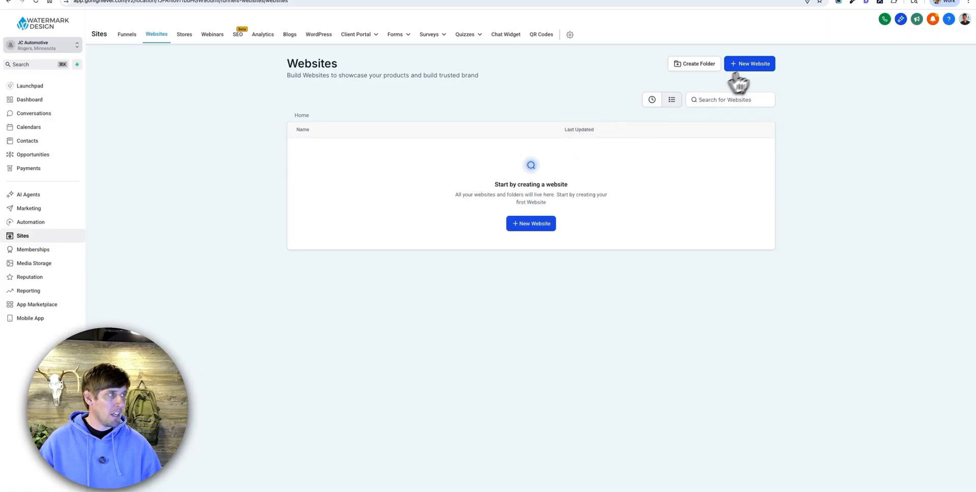
pyautogui.click(755, 65)
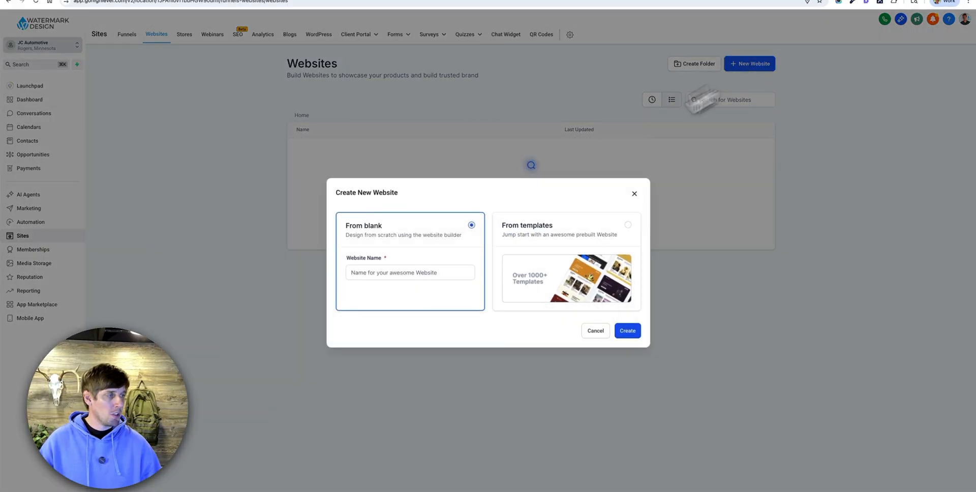
pyautogui.click(583, 230)
pyautogui.click(626, 332)
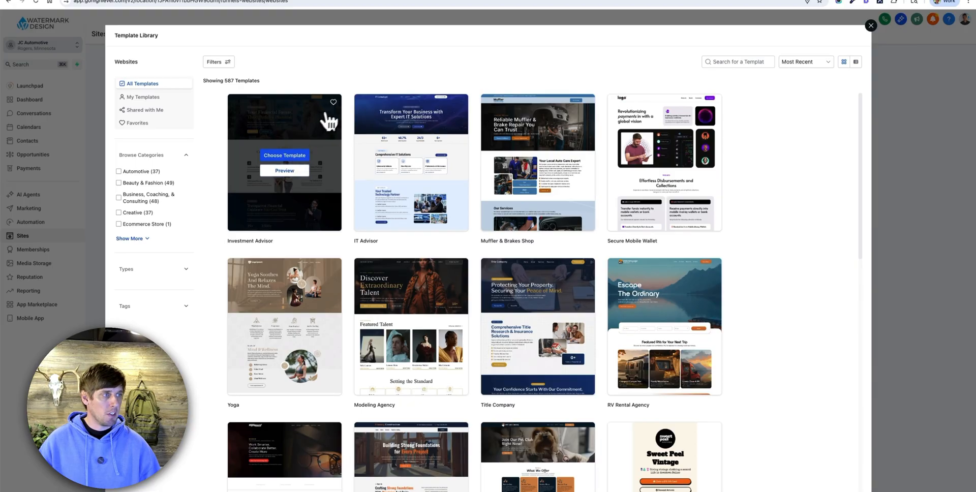
# Search the website template library for "car repair"
pyautogui.click(723, 62)
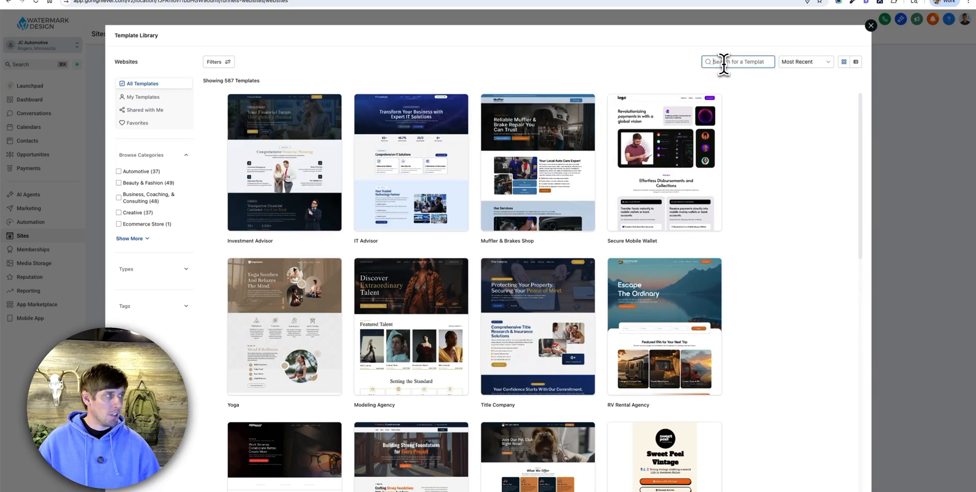
pyautogui.write('car')
pyautogui.write(' p')
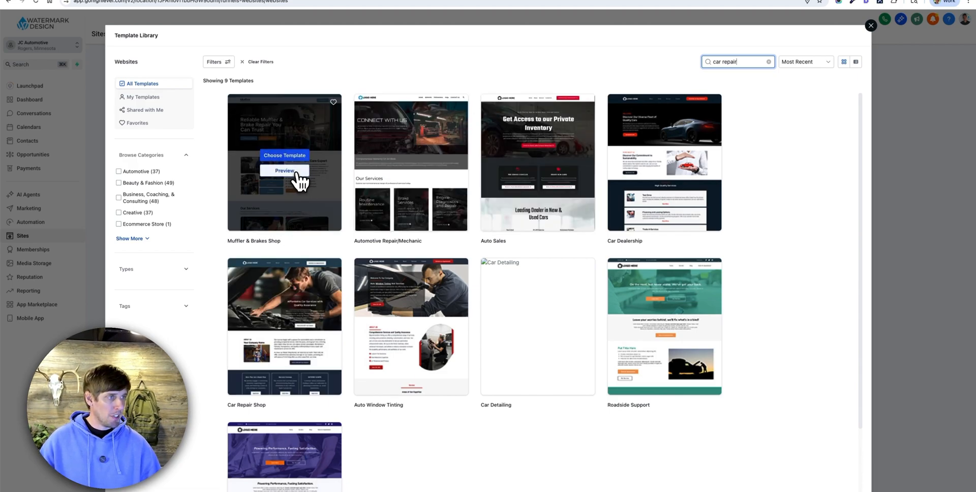
# Preview the Muffler & Brakes Shop template and choose it for the website
pyautogui.click(297, 173)
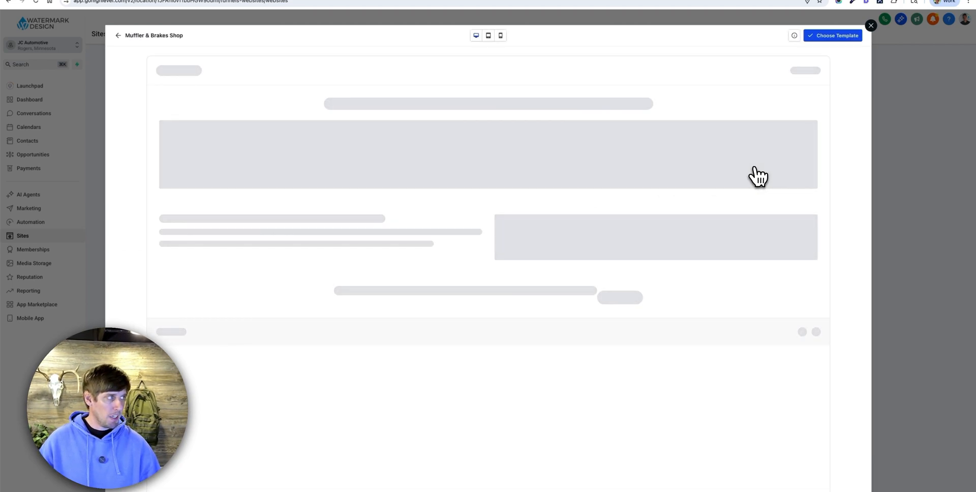
pyautogui.scroll(-10, 580, 185)
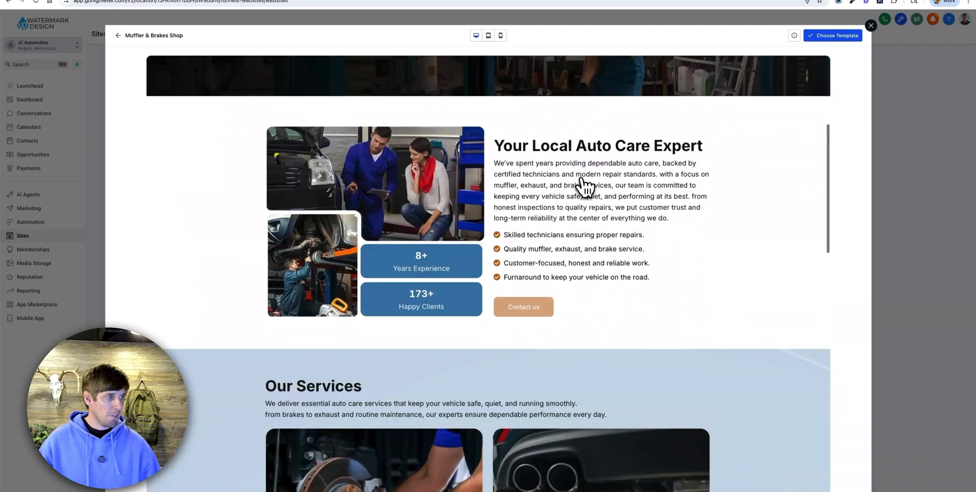
pyautogui.scroll(10, 586, 187)
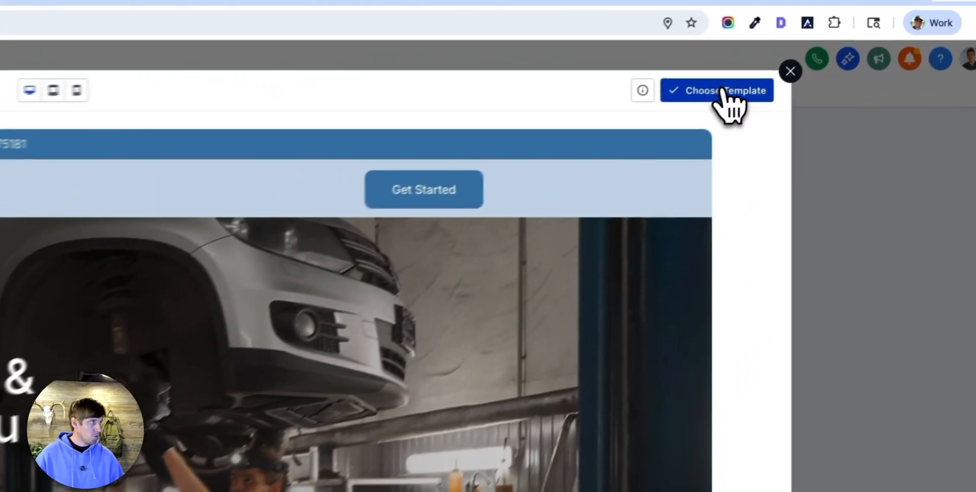
pyautogui.click(838, 36)
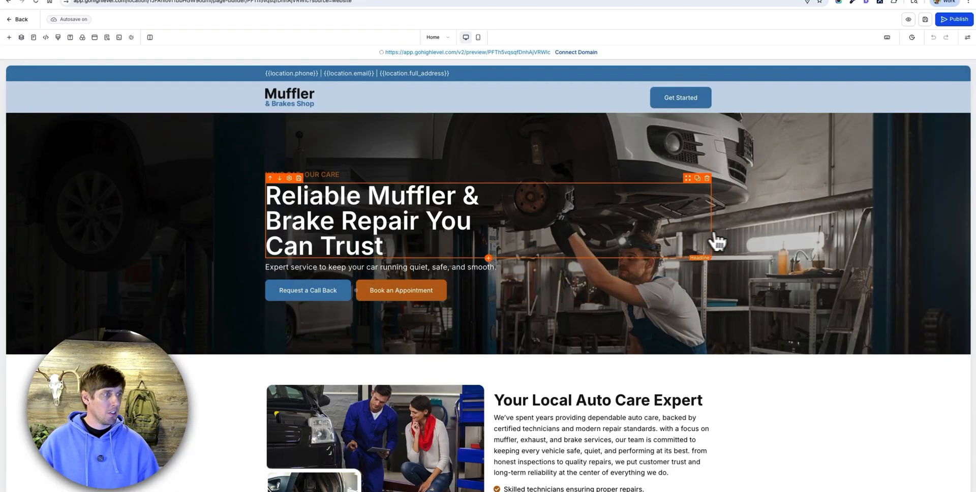
# Look through the template's home page down to the footer, and inspect the settings of the hero's Request a Call Back button
pyautogui.scroll(-1, 709, 242)
pyautogui.scroll(-20, 710, 242)
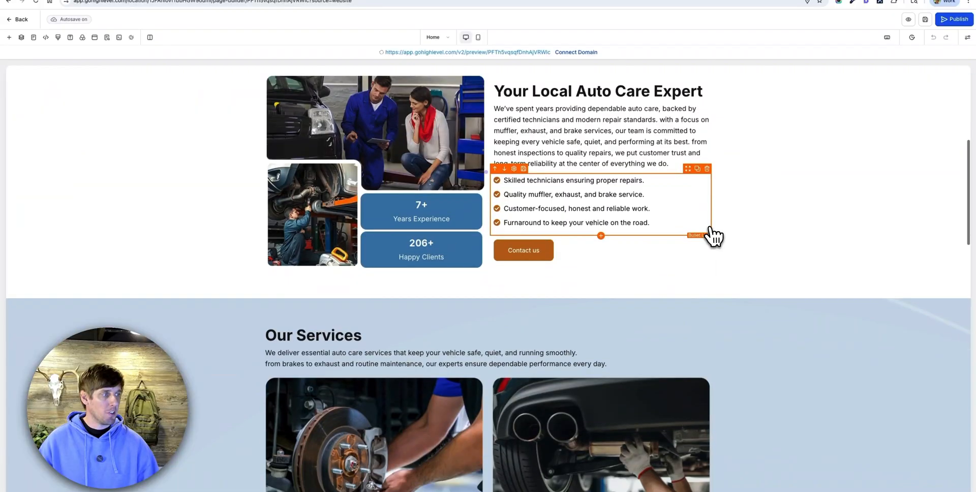
pyautogui.scroll(-8, 714, 237)
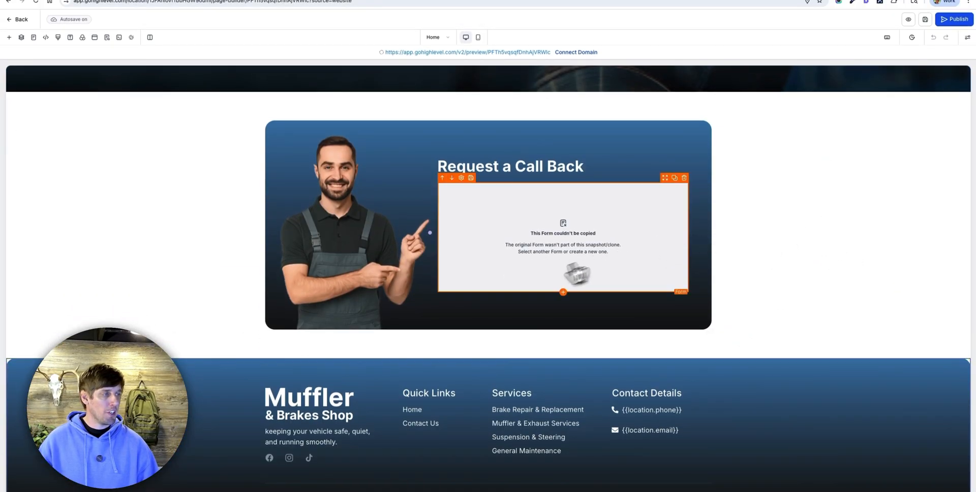
pyautogui.scroll(20, 547, 282)
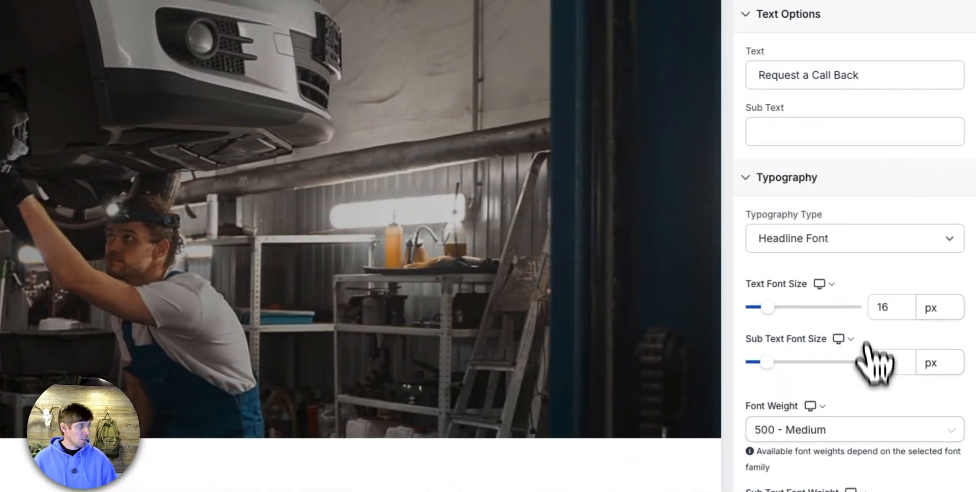
pyautogui.scroll(-2, 866, 343)
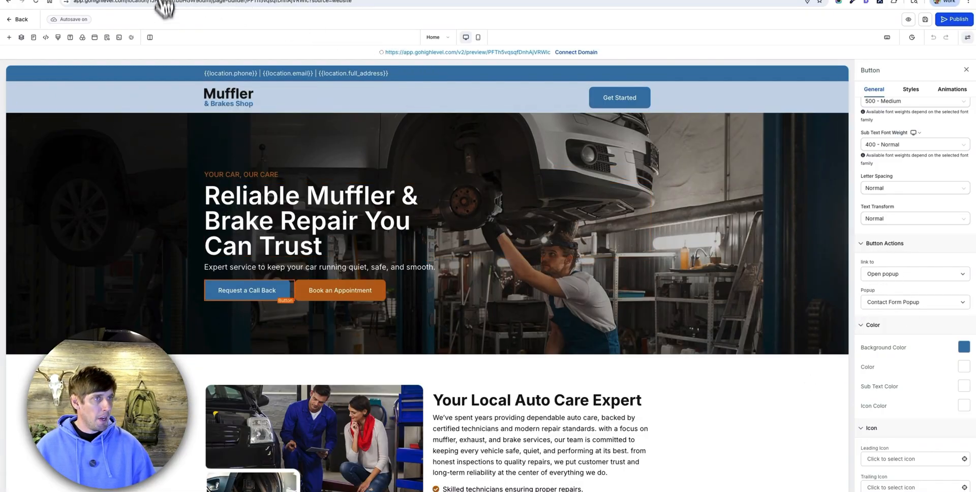
# Leave the page editor, preview the Home page and test its Request a Call Back popup
pyautogui.click(19, 20)
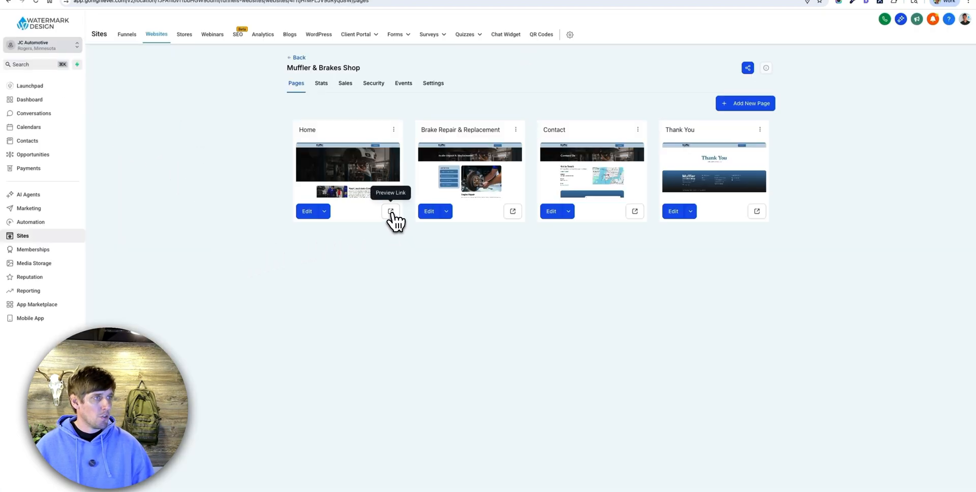
pyautogui.click(391, 216)
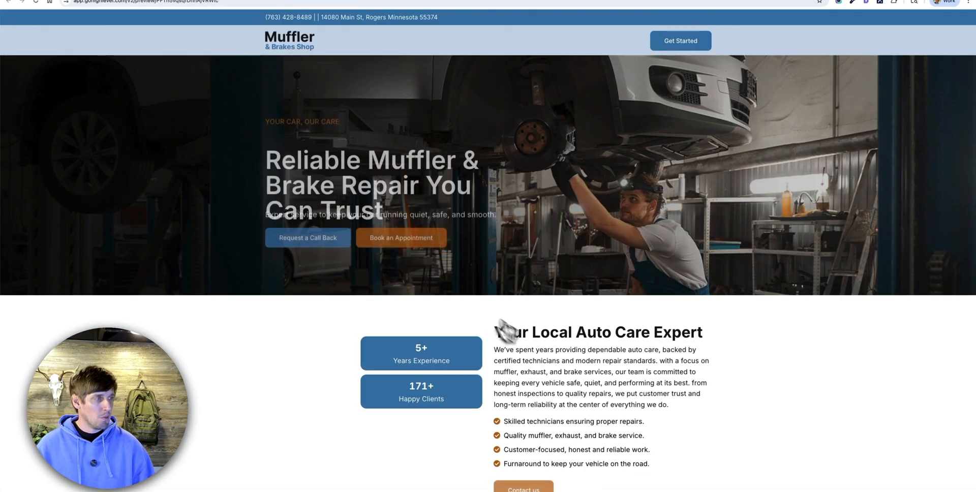
pyautogui.click(308, 233)
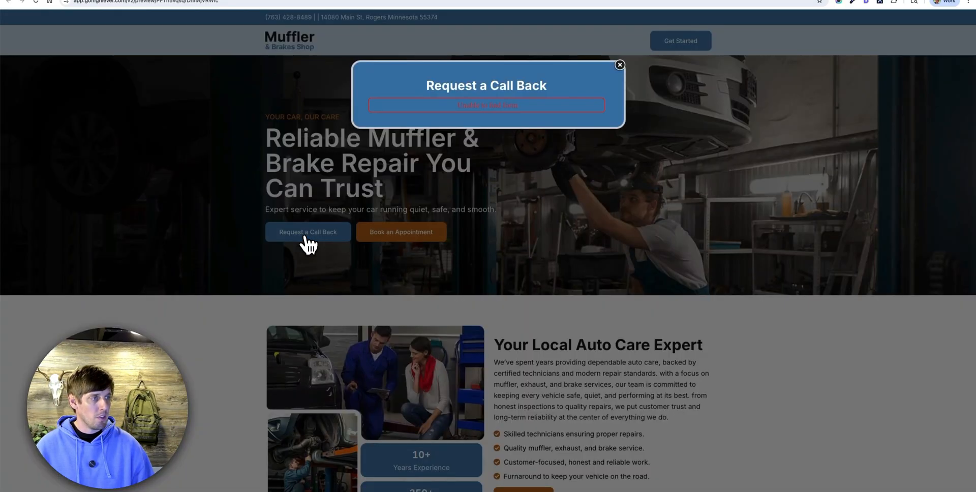
pyautogui.click(620, 65)
pyautogui.click(174, 0)
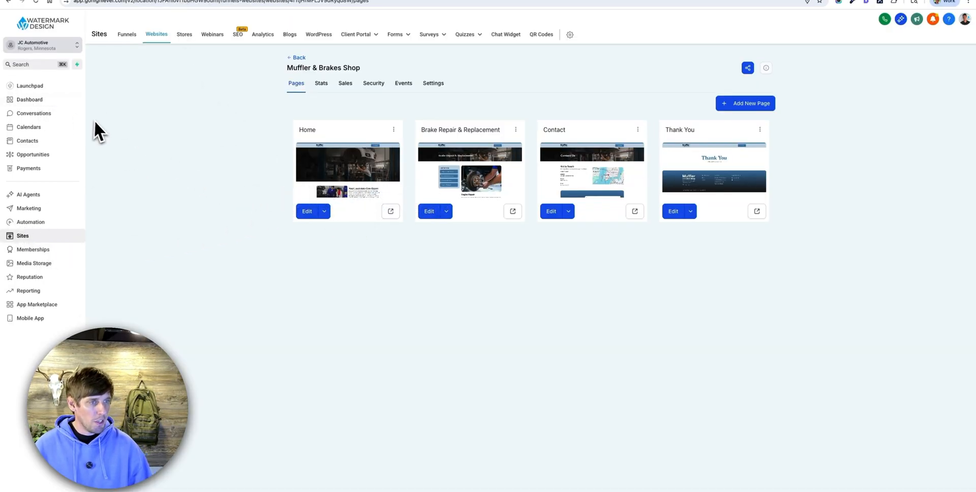
# Create a new form in the sub-account's form builder
pyautogui.click(405, 35)
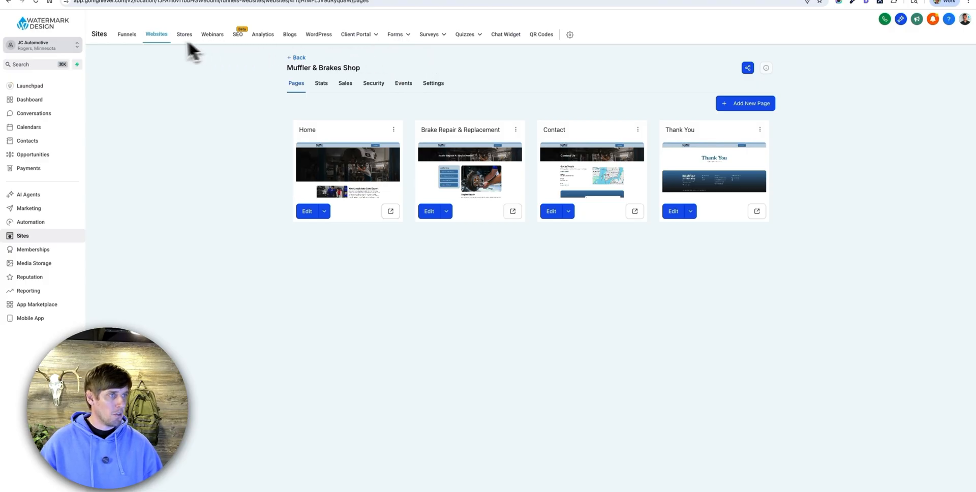
pyautogui.moveTo(398, 35)
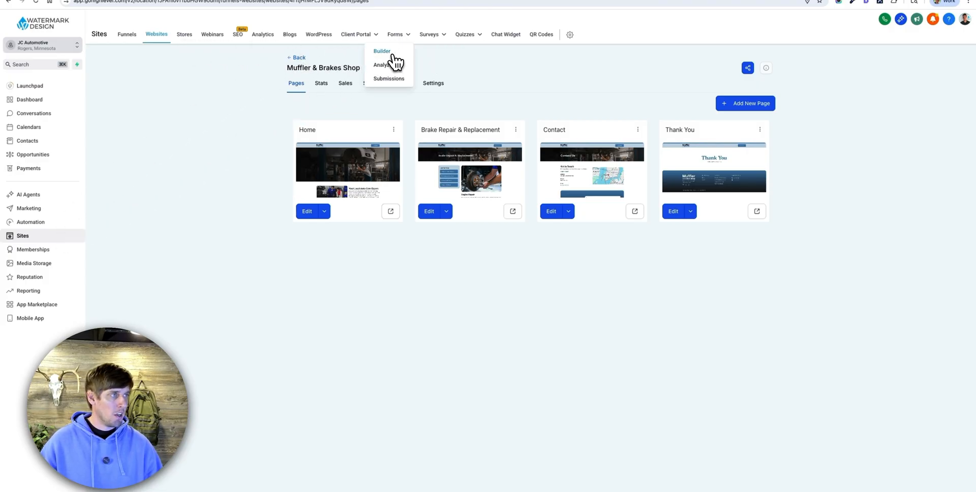
pyautogui.click(393, 53)
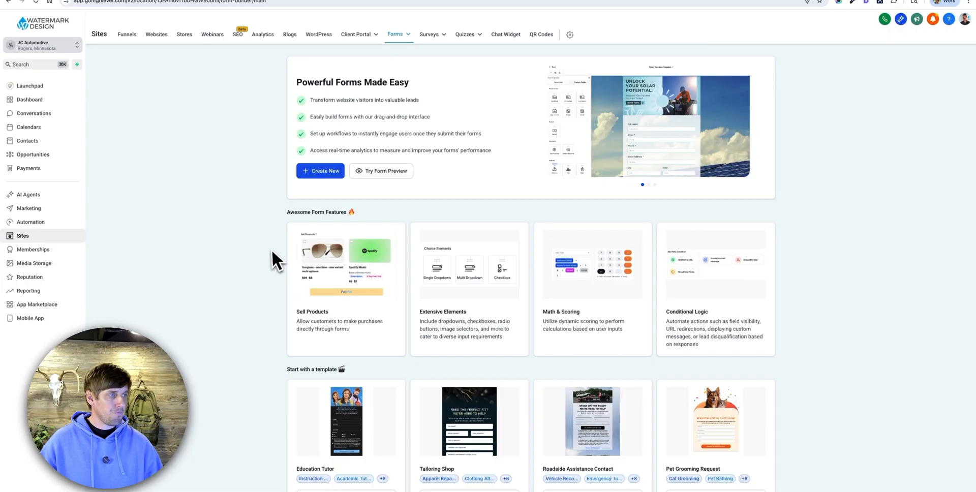
pyautogui.click(323, 179)
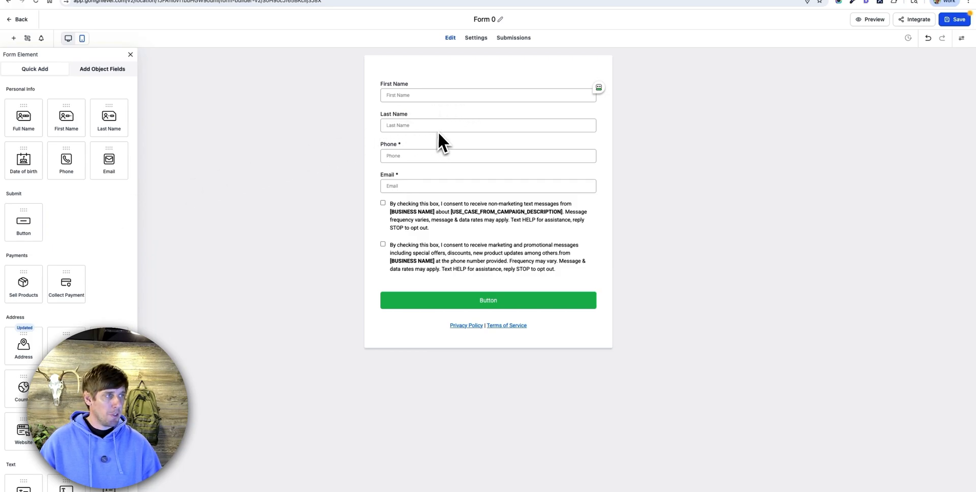
# Replace the form's First Name and Last Name fields with a single Full Name field above Phone
pyautogui.click(426, 90)
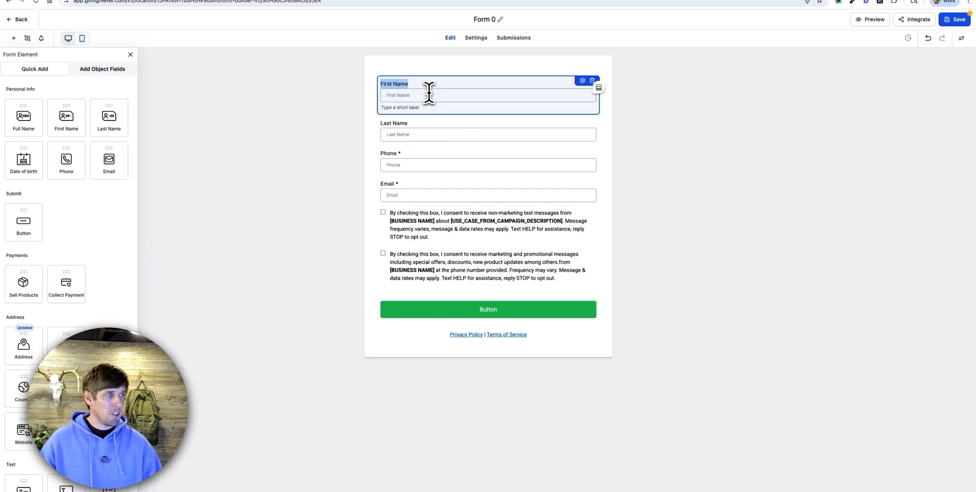
pyautogui.click(593, 81)
pyautogui.click(588, 88)
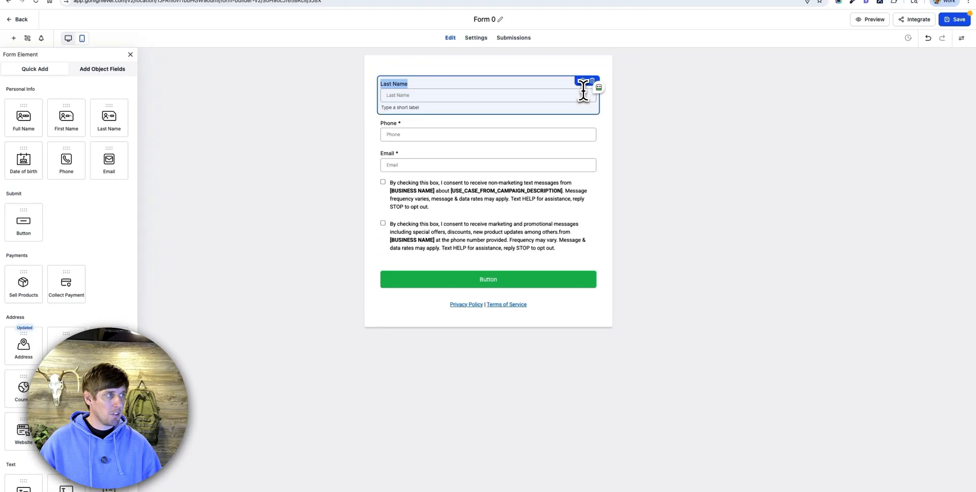
pyautogui.click(593, 81)
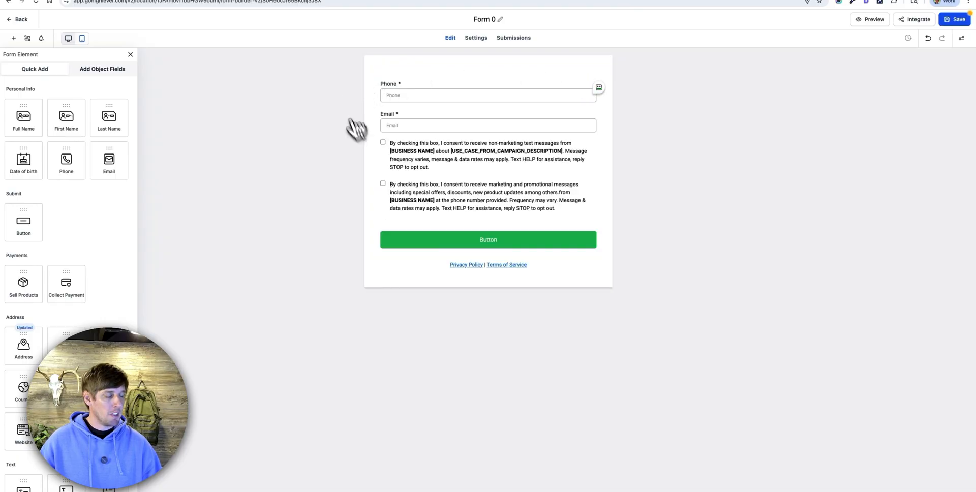
pyautogui.moveTo(35, 123); pyautogui.dragTo(401, 75)
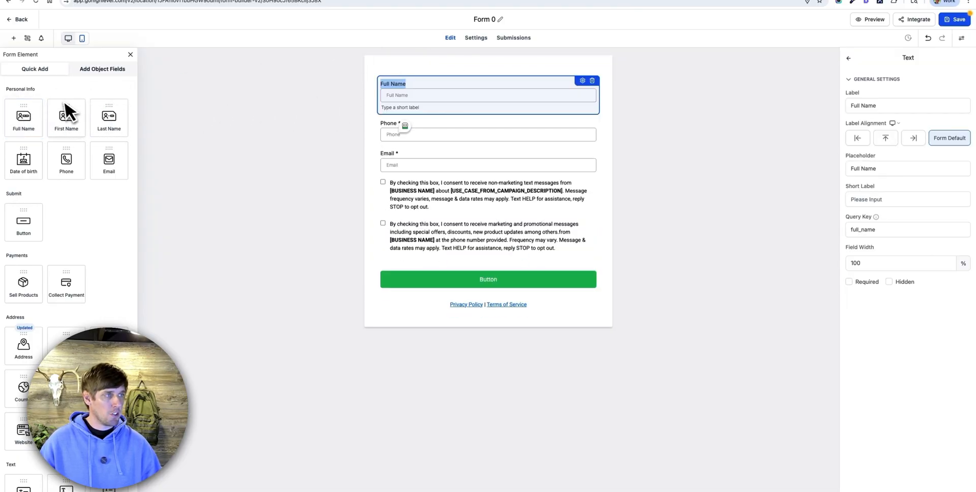
pyautogui.click(306, 172)
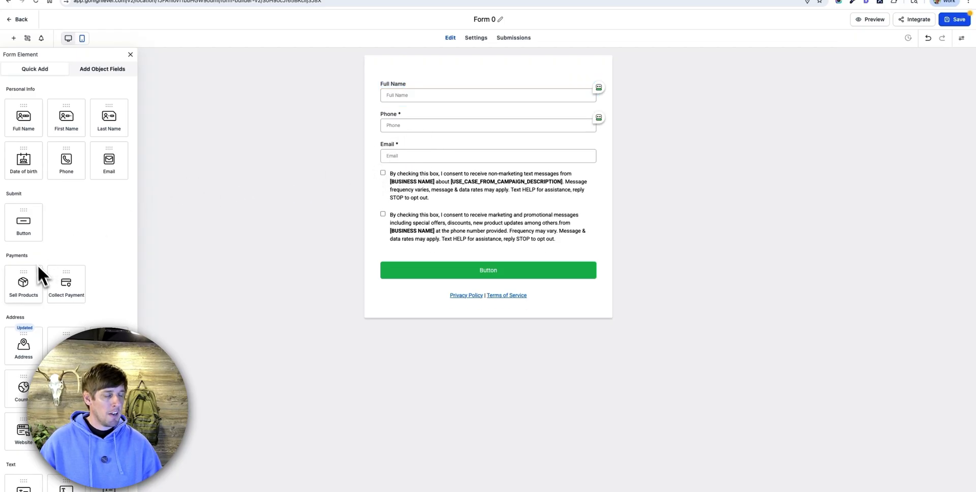
# Add a multi-line text field labelled Comment between the Email field and the consent checkboxes
pyautogui.scroll(-4, 89, 211)
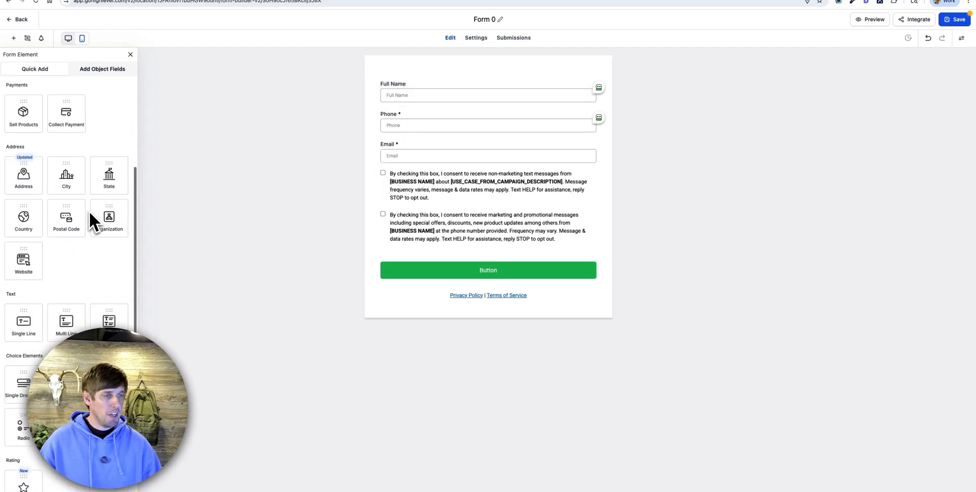
pyautogui.scroll(-1, 89, 212)
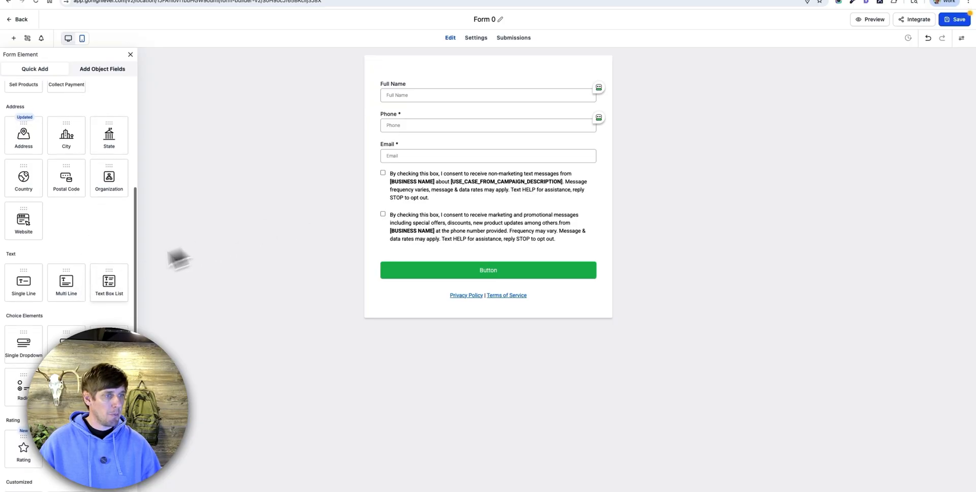
pyautogui.scroll(-1, 78, 279)
pyautogui.moveTo(78, 279); pyautogui.dragTo(402, 160)
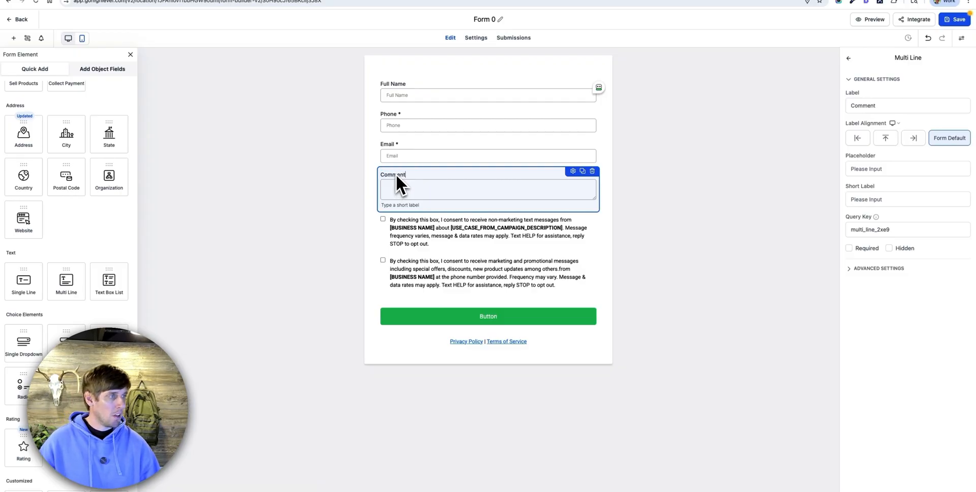
pyautogui.click(350, 249)
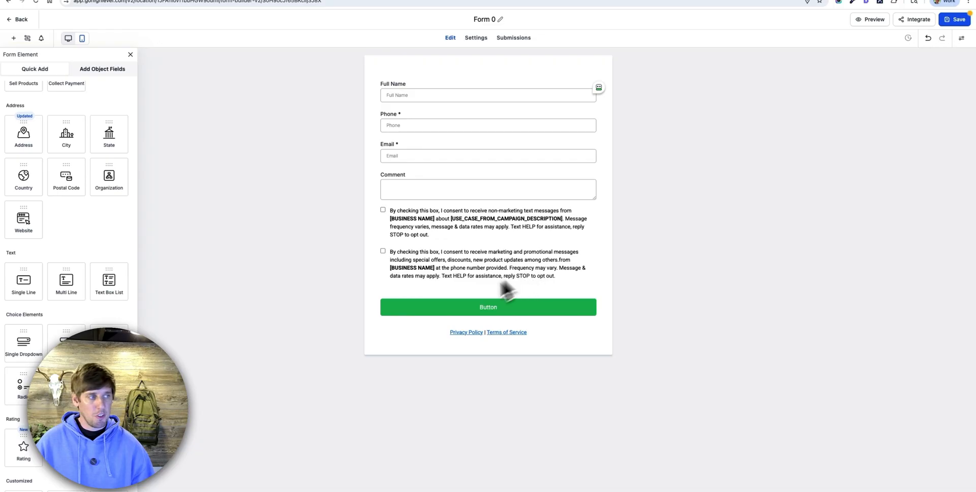
# Rename the form as Car Repair - Contact Form
pyautogui.click(485, 22)
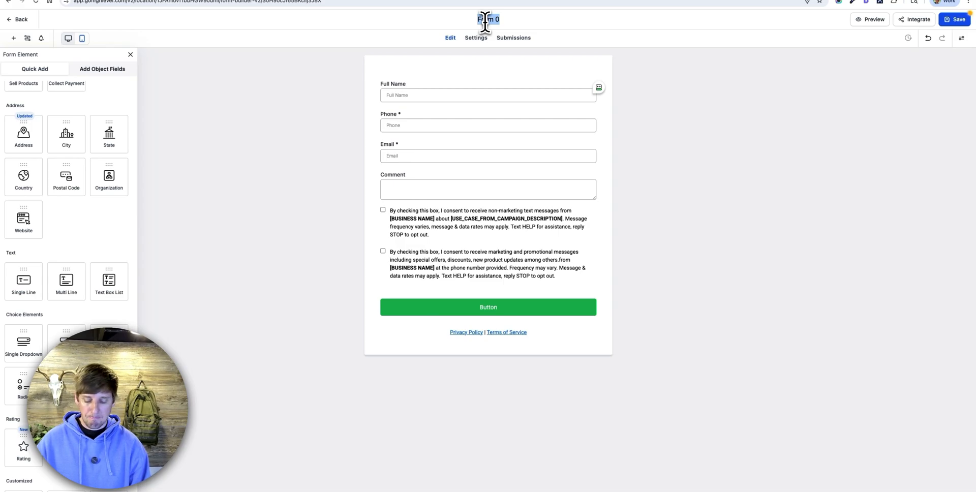
pyautogui.write('Car repa')
pyautogui.press('BackSpace')
pyautogui.press('BackSpace')
pyautogui.press('BackSpace')
pyautogui.press('BackSpace')
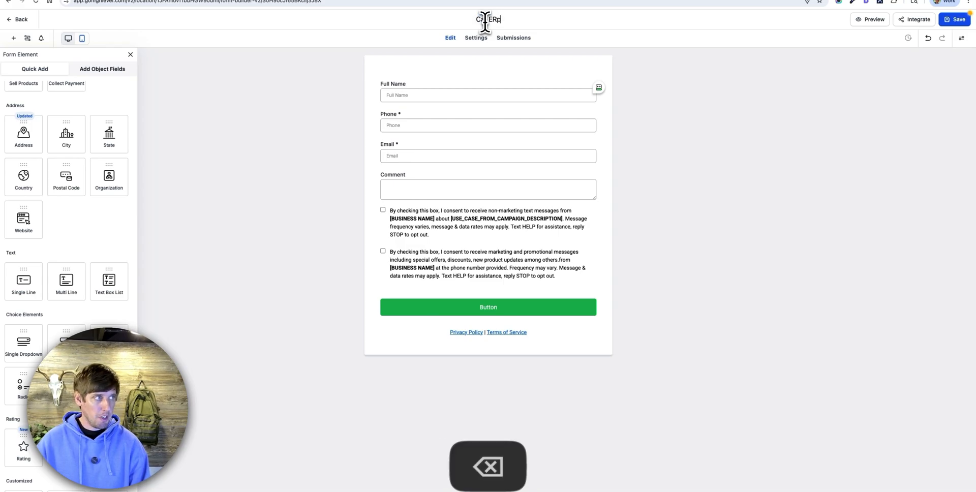
pyautogui.write('repa')
pyautogui.press('BackSpace')
pyautogui.press('BackSpace')
pyautogui.press('BackSpace')
pyautogui.press('BackSpace')
pyautogui.write('Re')
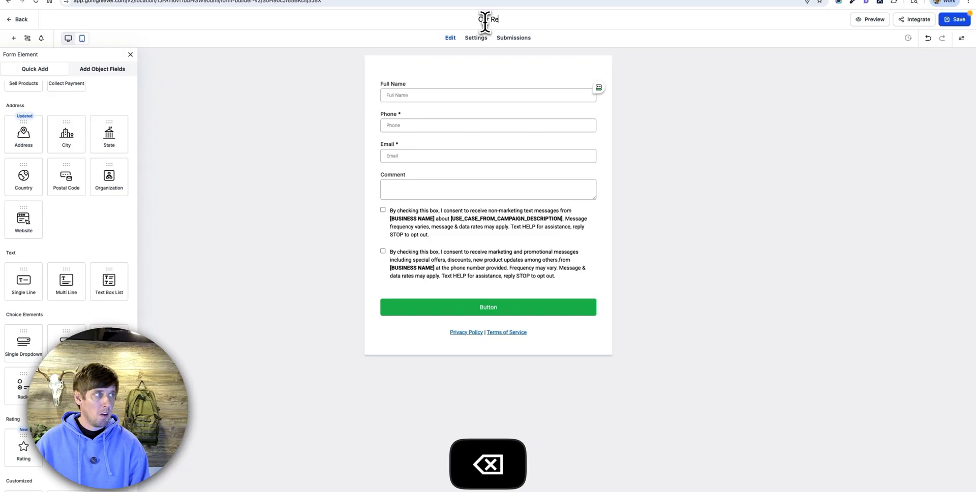
pyautogui.write('pair - Contac')
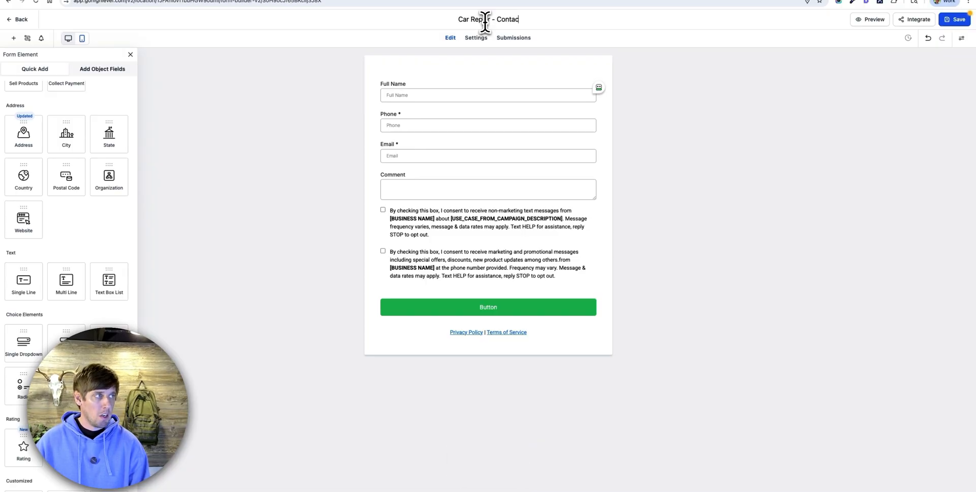
pyautogui.write('t Form')
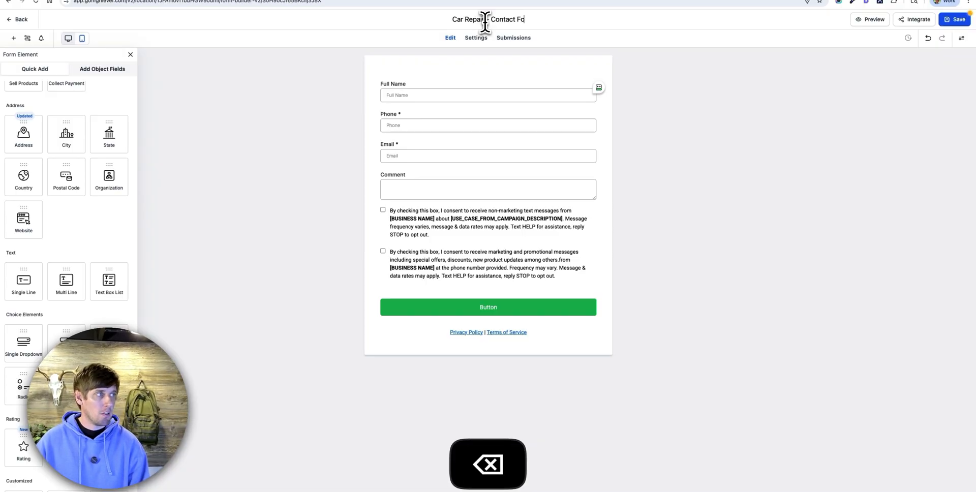
pyautogui.click(691, 122)
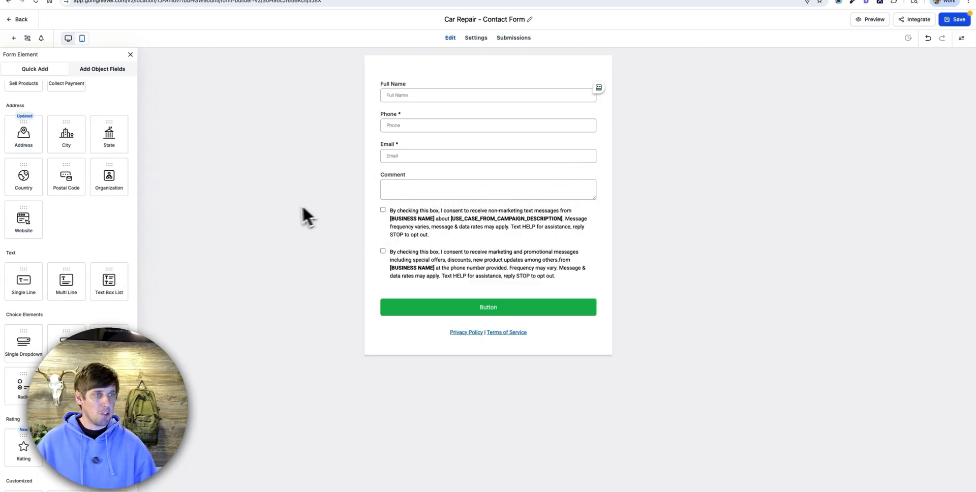
pyautogui.scroll(-1, 75, 244)
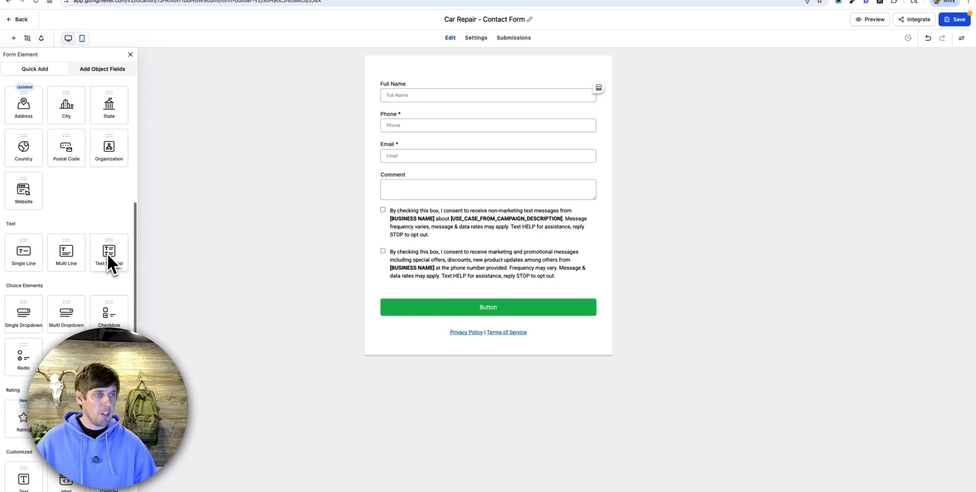
pyautogui.scroll(-1, 108, 254)
pyautogui.moveTo(113, 274); pyautogui.dragTo(419, 179)
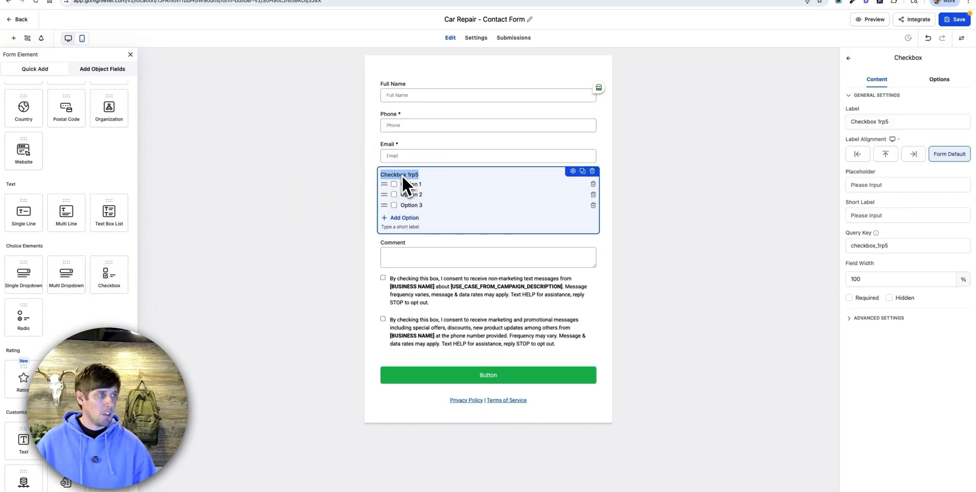
pyautogui.write('Ser')
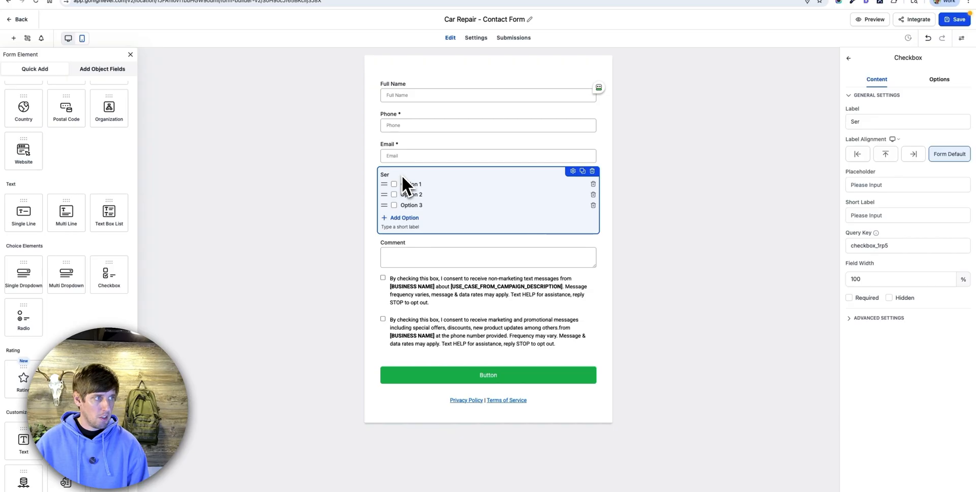
pyautogui.write('vices')
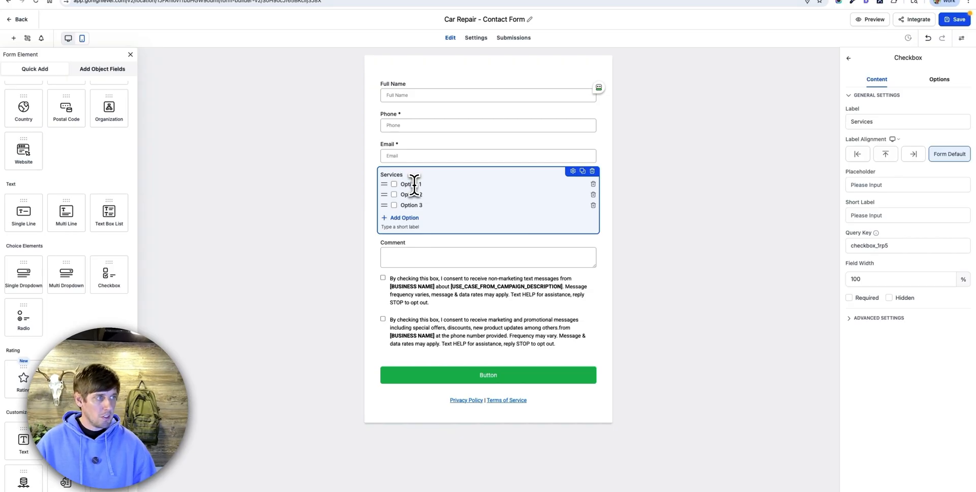
pyautogui.click(111, 0)
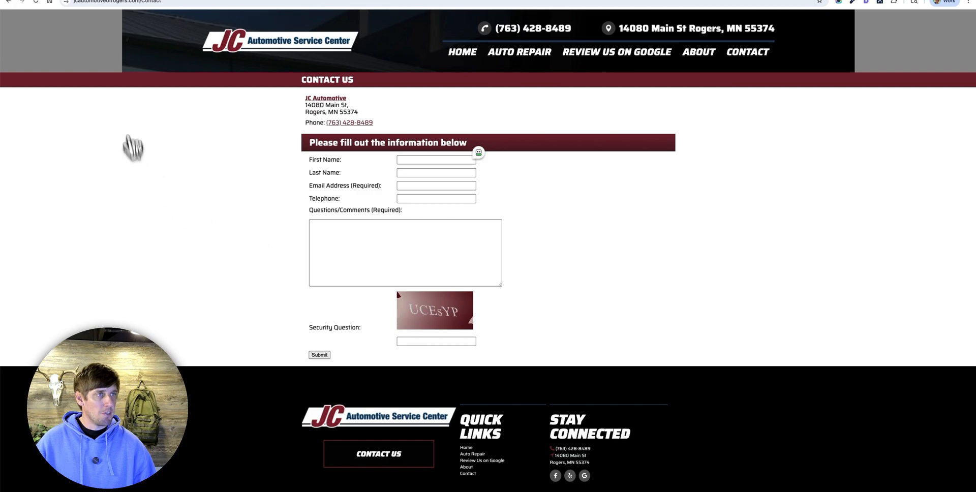
pyautogui.click(176, 1)
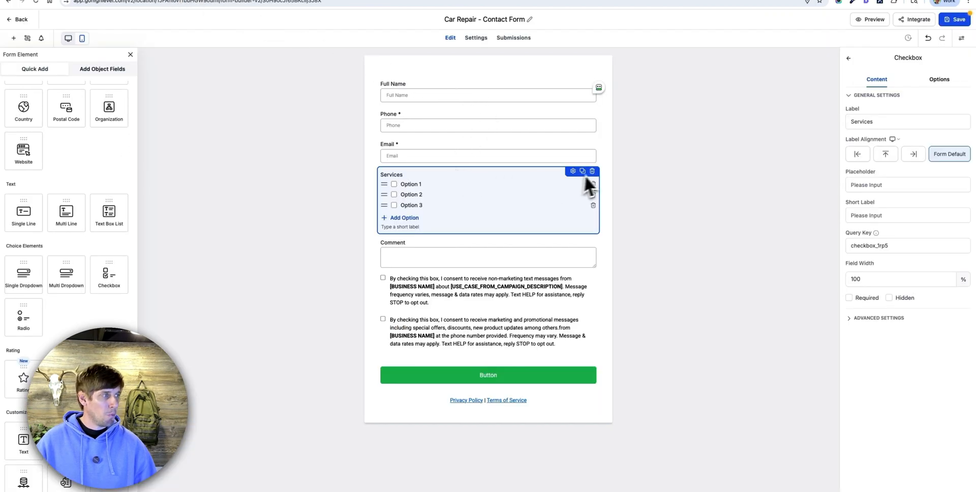
pyautogui.tripleClick(416, 185)
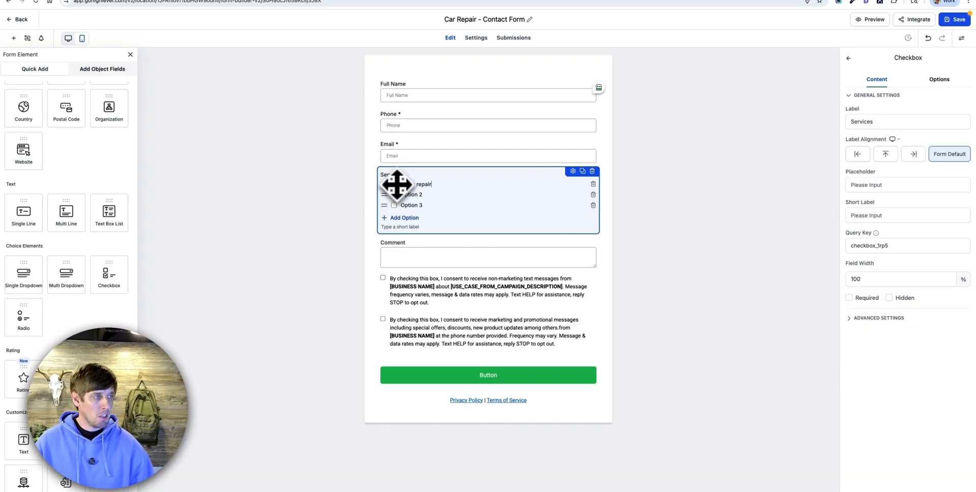
pyautogui.moveTo(411, 206); pyautogui.dragTo(416, 207)
pyautogui.doubleClick(418, 207)
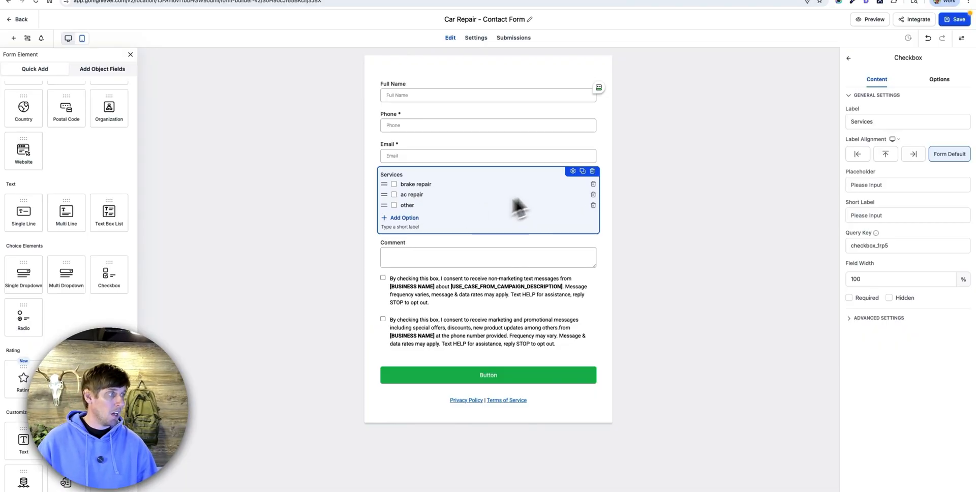
pyautogui.click(592, 172)
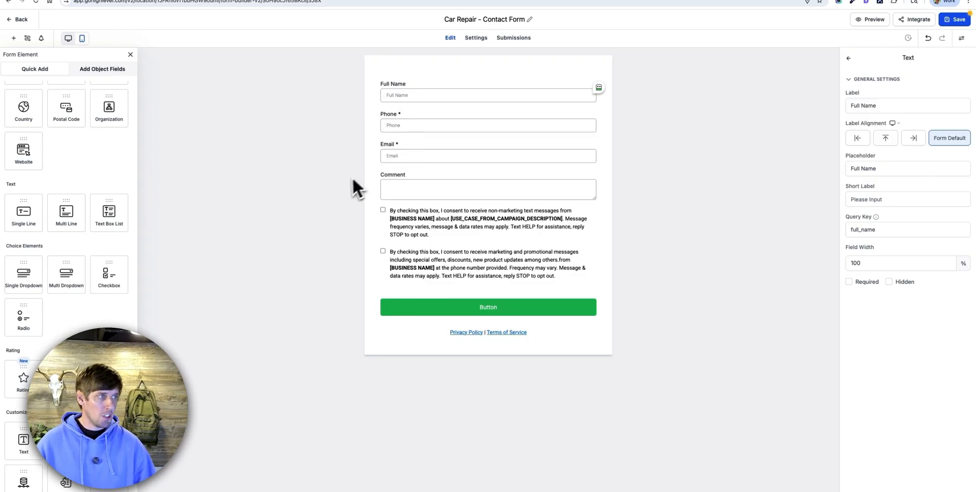
# Add three single-line text fields labelled Make, Model and Year, in that order, between the Email and Comment fields
pyautogui.moveTo(24, 220); pyautogui.dragTo(430, 191)
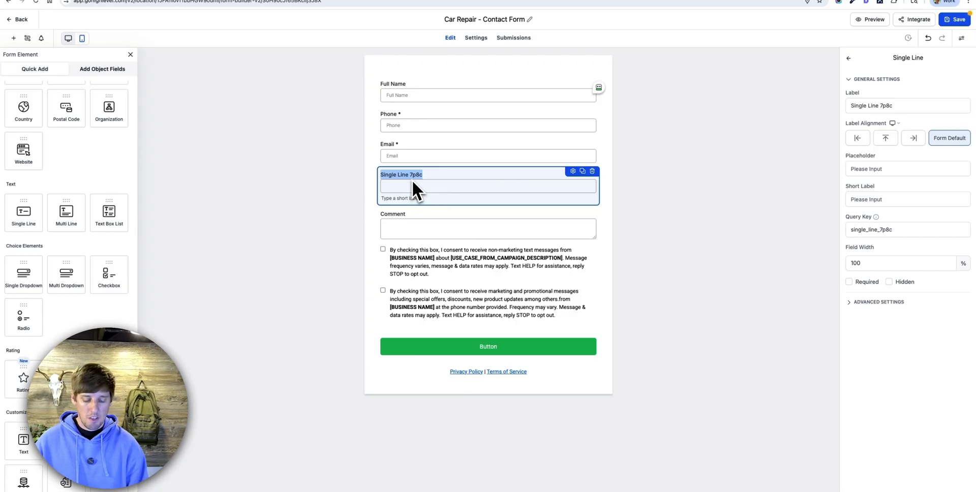
pyautogui.moveTo(24, 216); pyautogui.dragTo(429, 230)
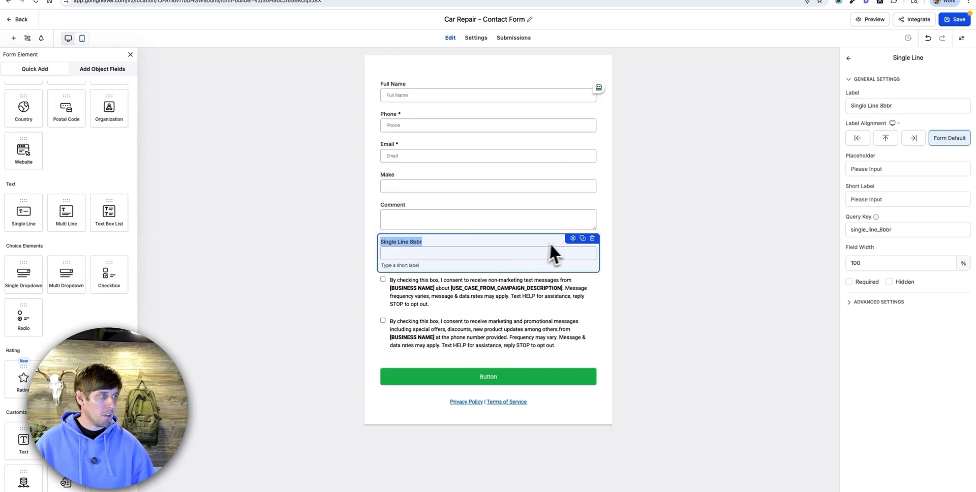
pyautogui.moveTo(550, 243); pyautogui.dragTo(514, 216)
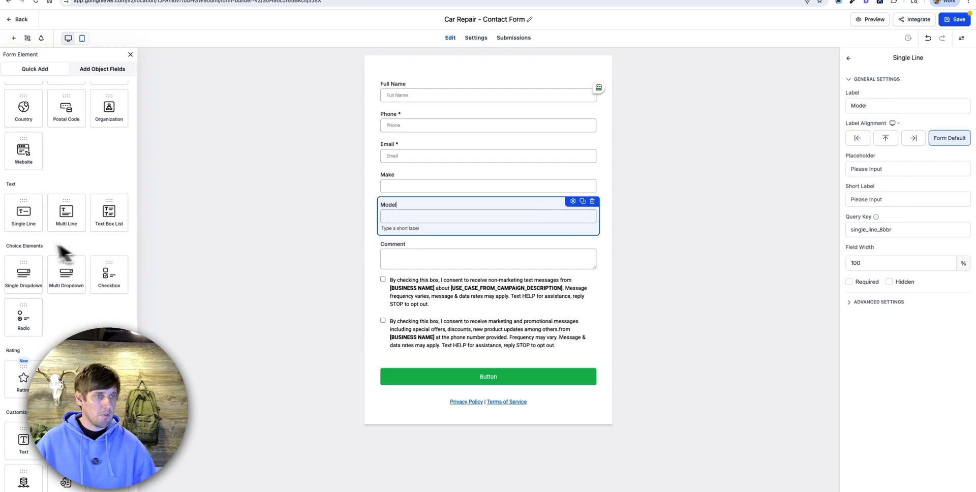
pyautogui.moveTo(26, 216); pyautogui.dragTo(461, 249)
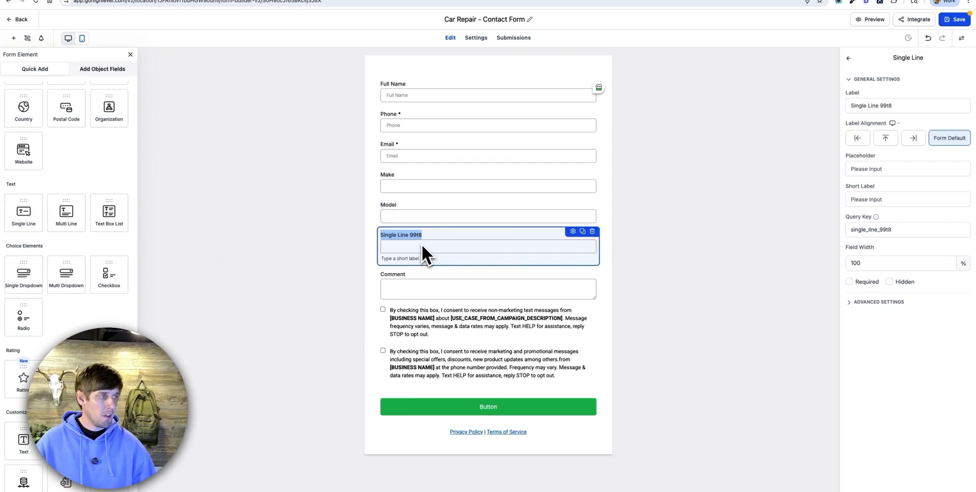
pyautogui.write('Year')
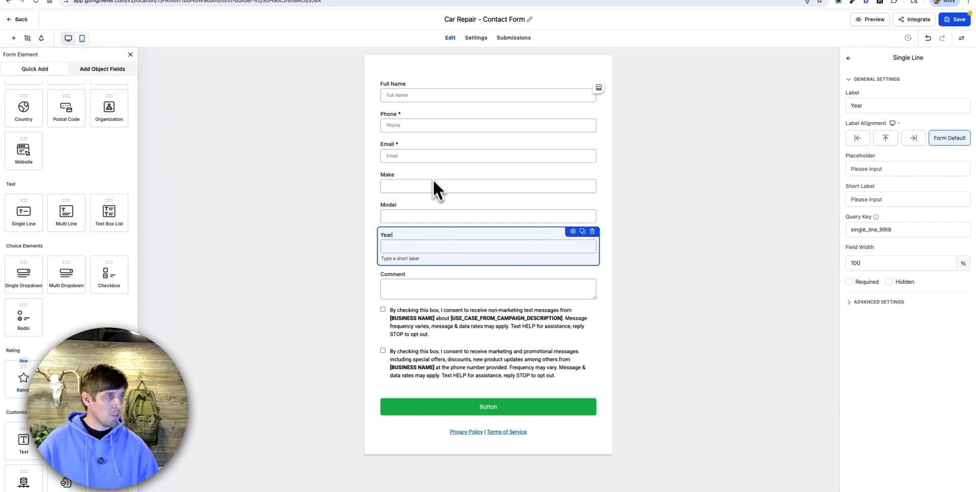
# Make the Make, Model, Year and Comment fields required
pyautogui.click(407, 176)
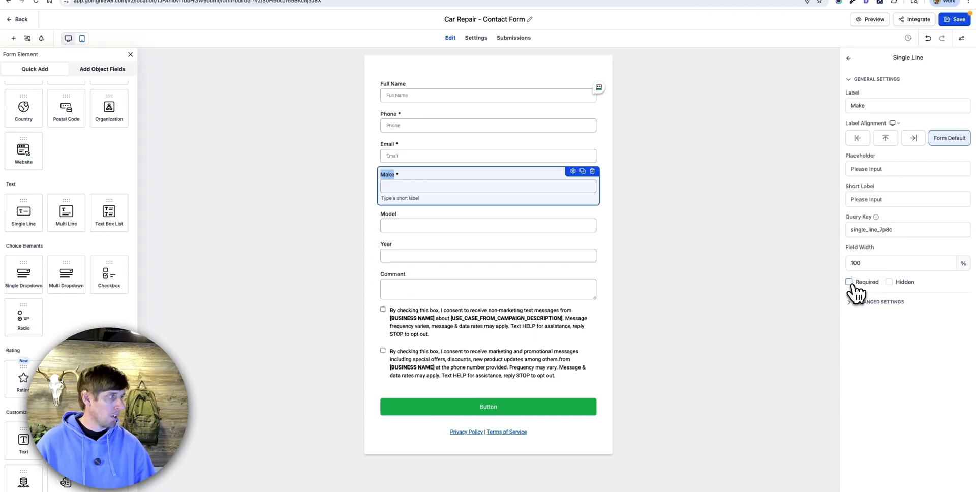
pyautogui.click(487, 217)
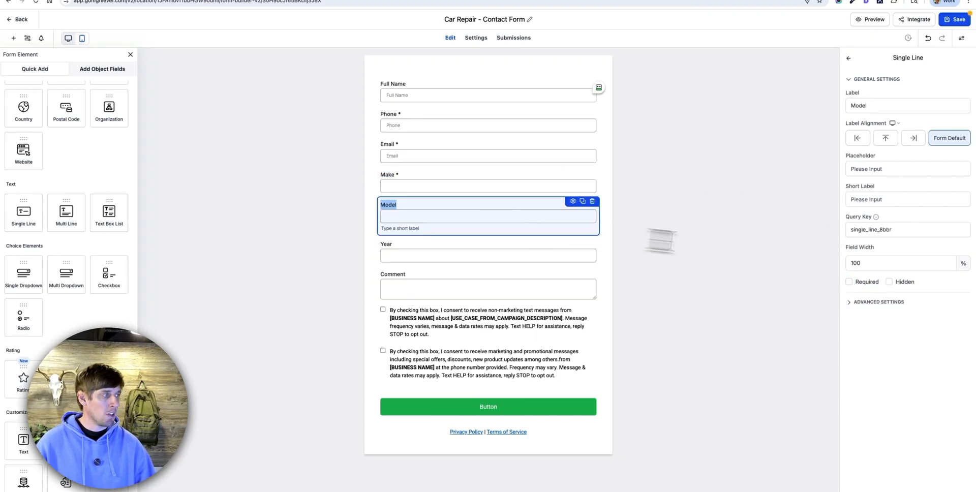
pyautogui.click(849, 282)
pyautogui.click(457, 251)
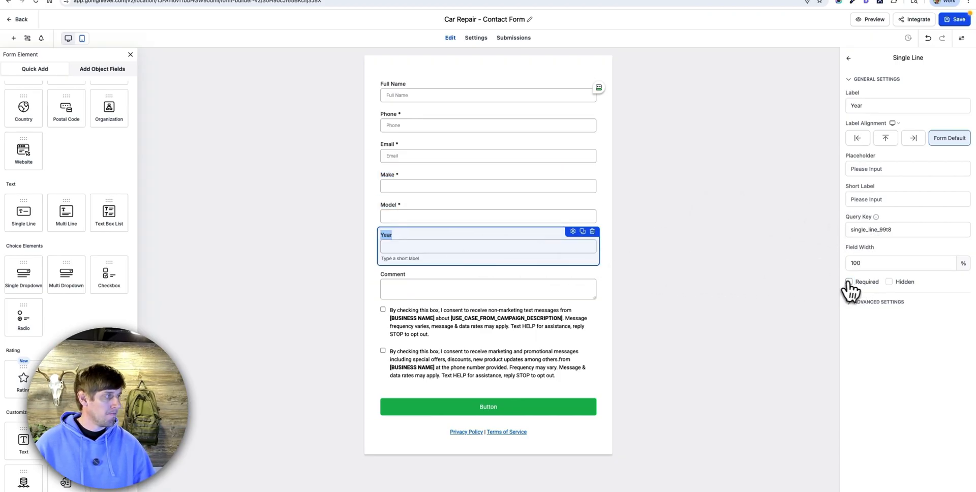
pyautogui.click(437, 282)
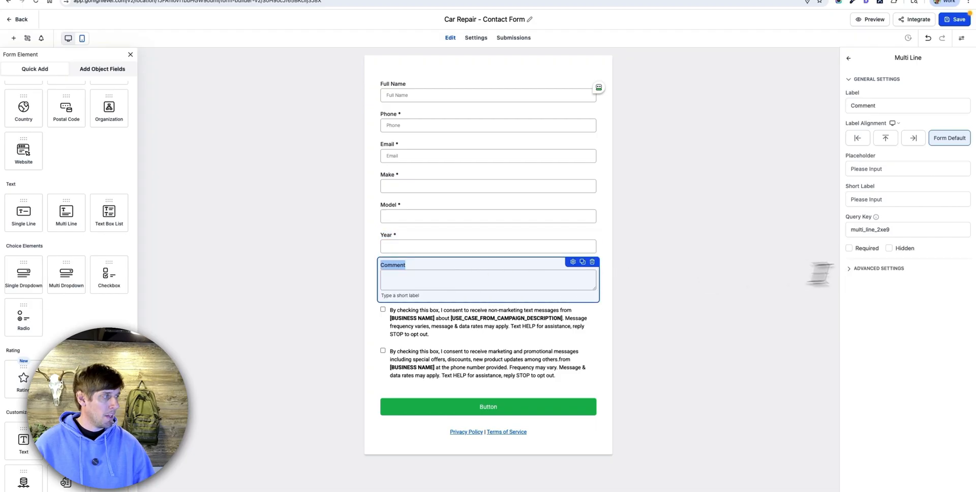
pyautogui.click(849, 249)
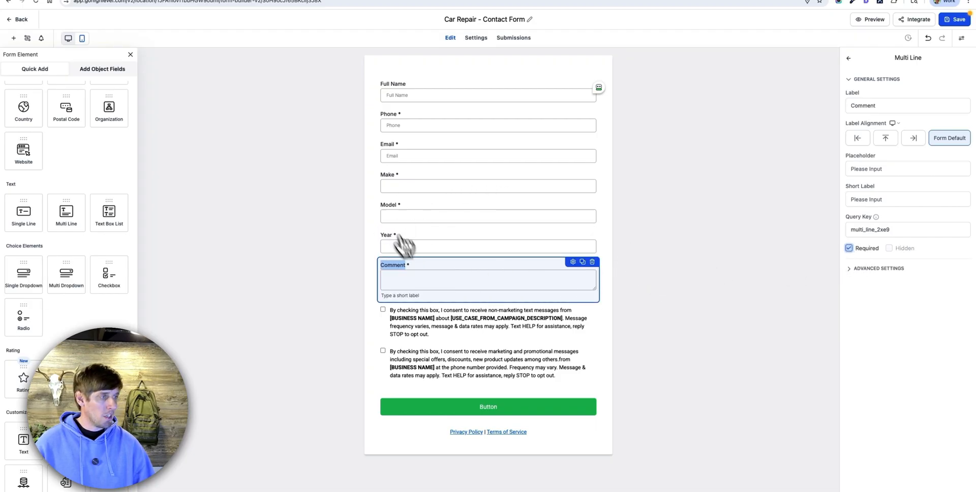
pyautogui.click(351, 147)
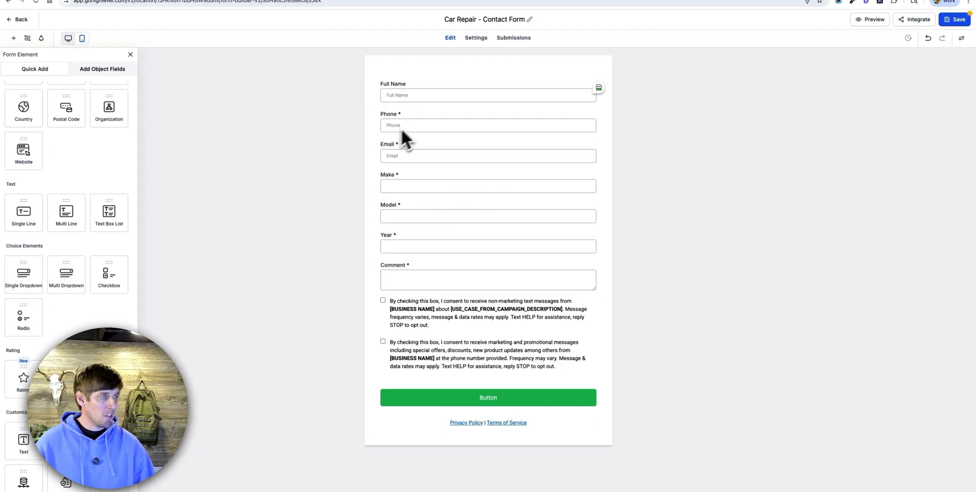
# Make the Full Name field required and save the form
pyautogui.click(424, 89)
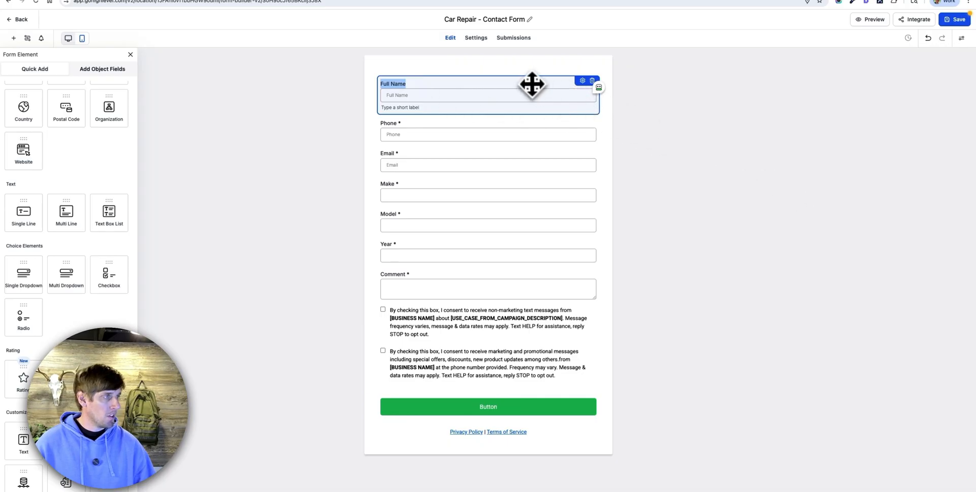
pyautogui.click(582, 81)
pyautogui.click(850, 282)
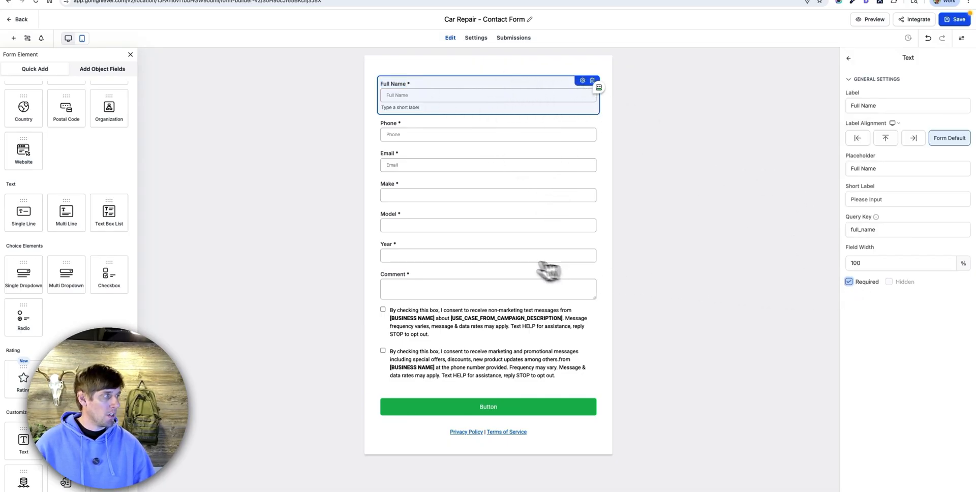
pyautogui.click(642, 170)
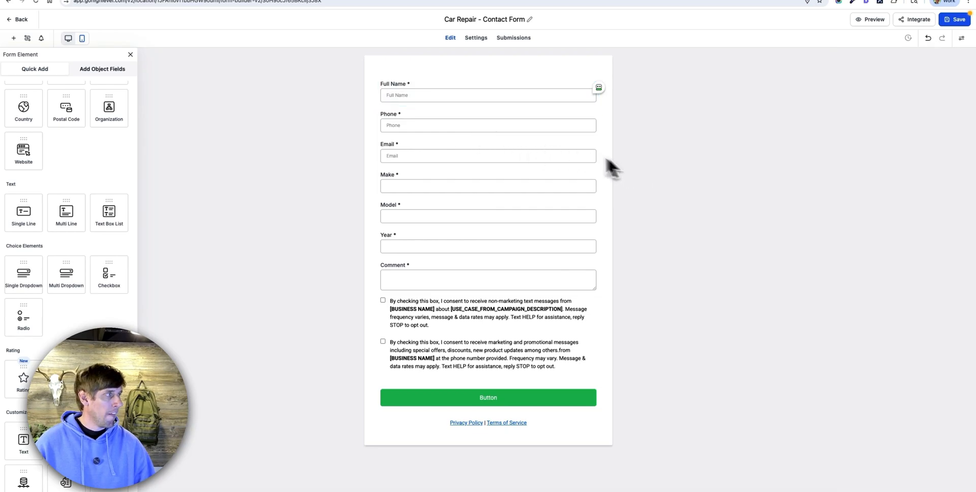
pyautogui.click(469, 89)
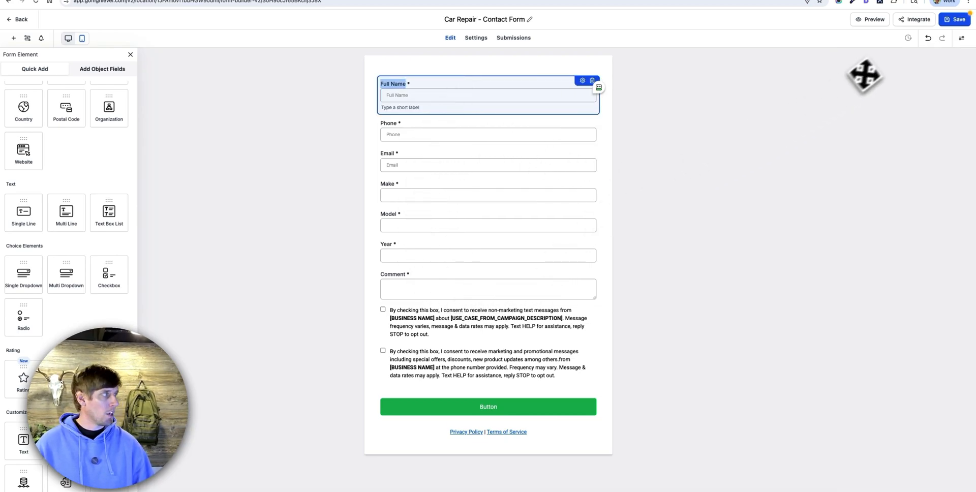
pyautogui.click(965, 23)
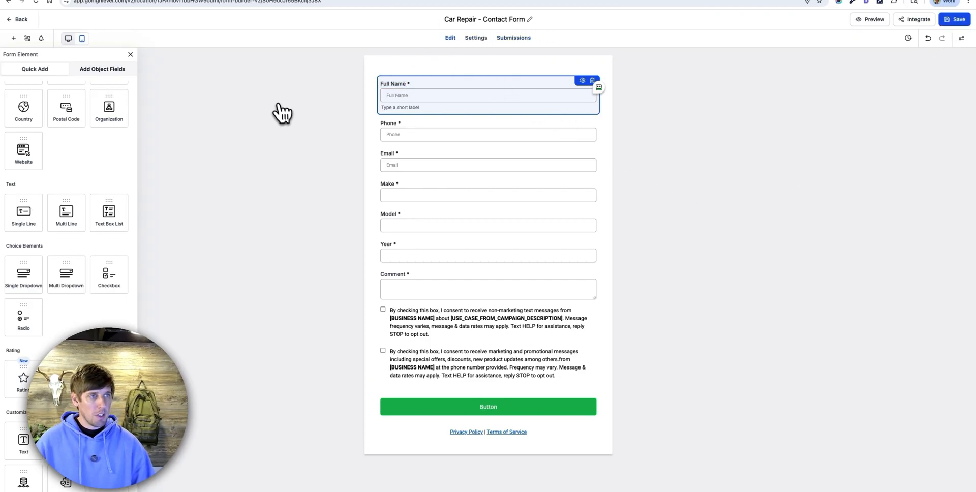
# Leave the form builder and open the Home page of the Muffler & Brakes Shop website for editing
pyautogui.click(18, 20)
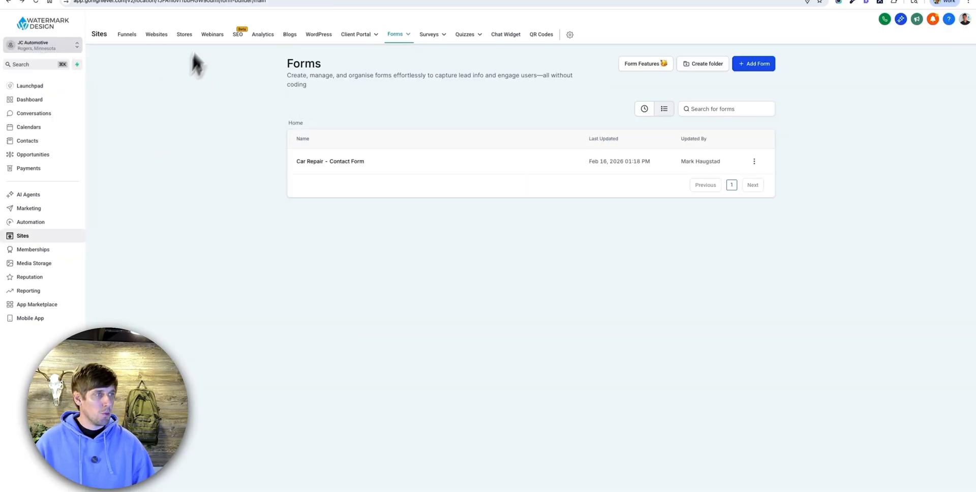
pyautogui.click(160, 37)
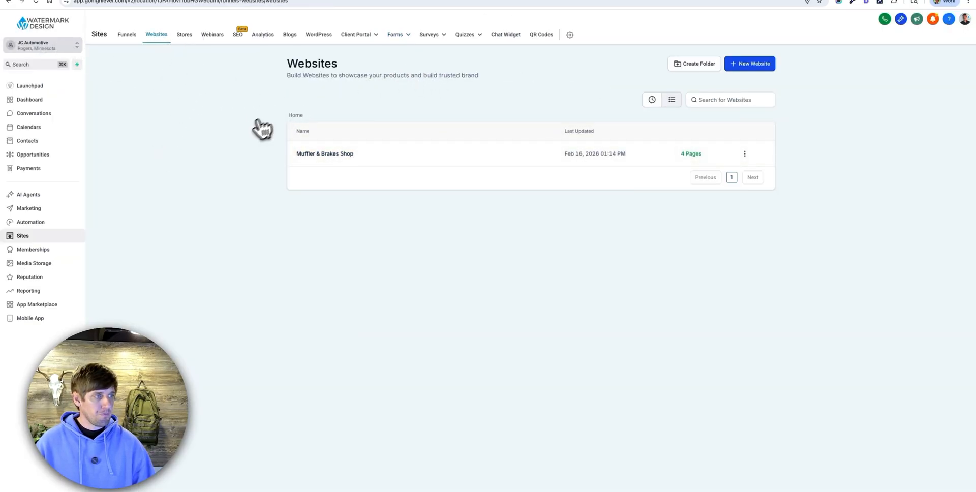
pyautogui.click(306, 154)
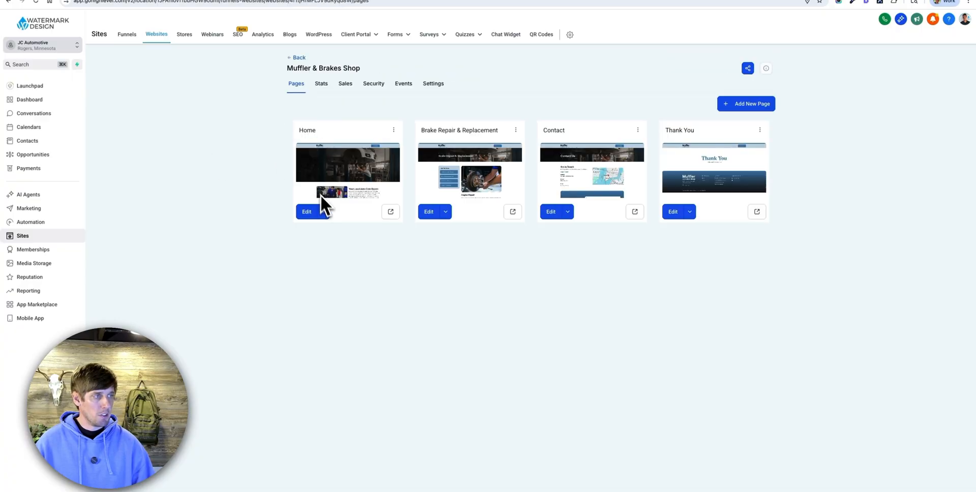
pyautogui.click(309, 214)
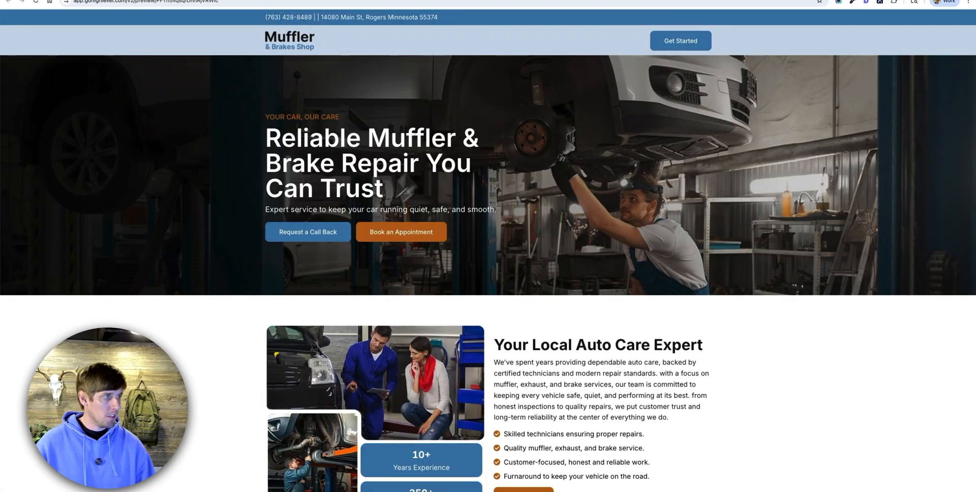
# Assign the Car Repair contact form to the form element in the Contact Form Popup
pyautogui.click(321, 238)
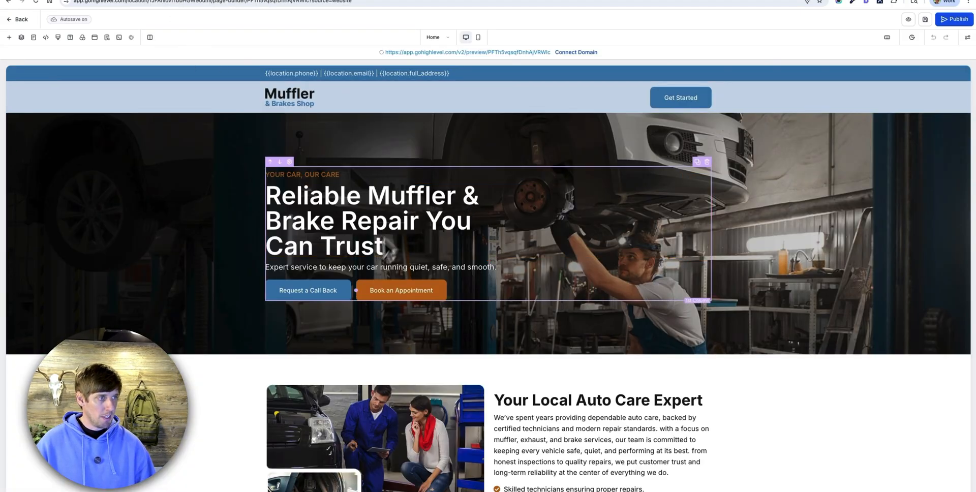
pyautogui.click(323, 285)
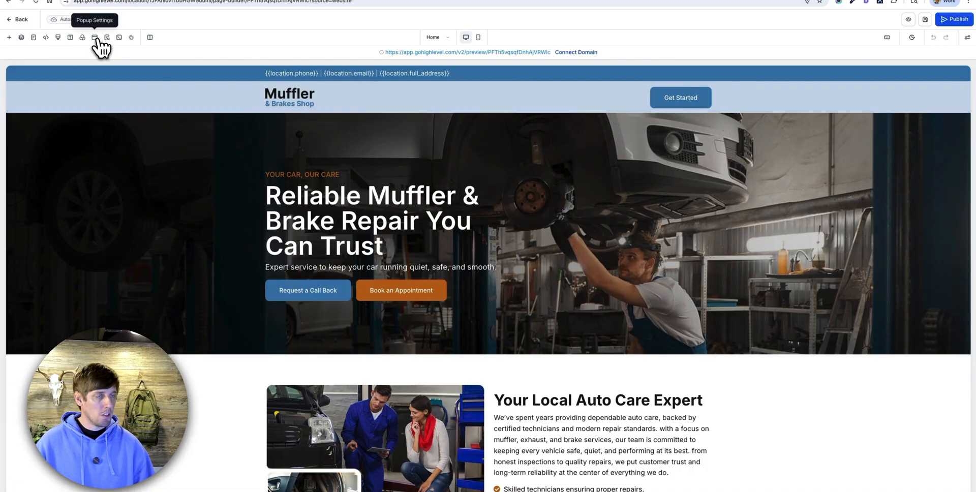
pyautogui.click(95, 38)
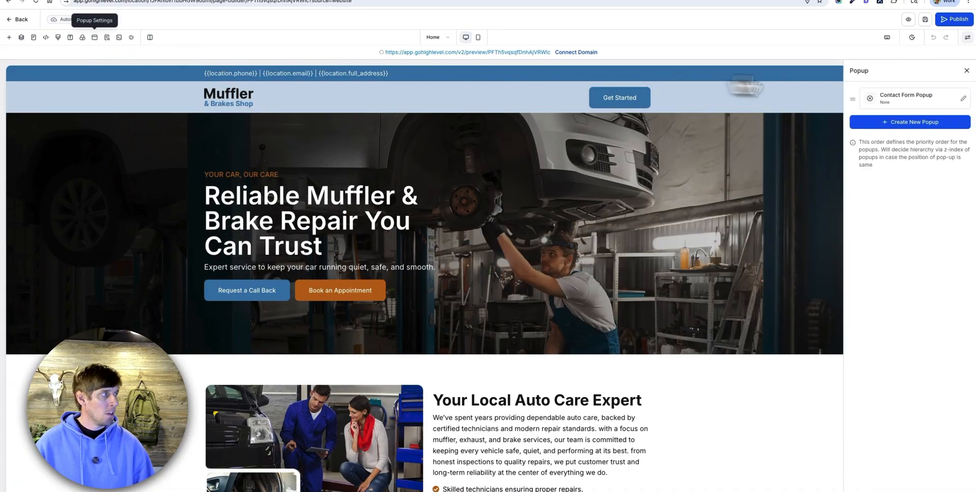
pyautogui.click(964, 99)
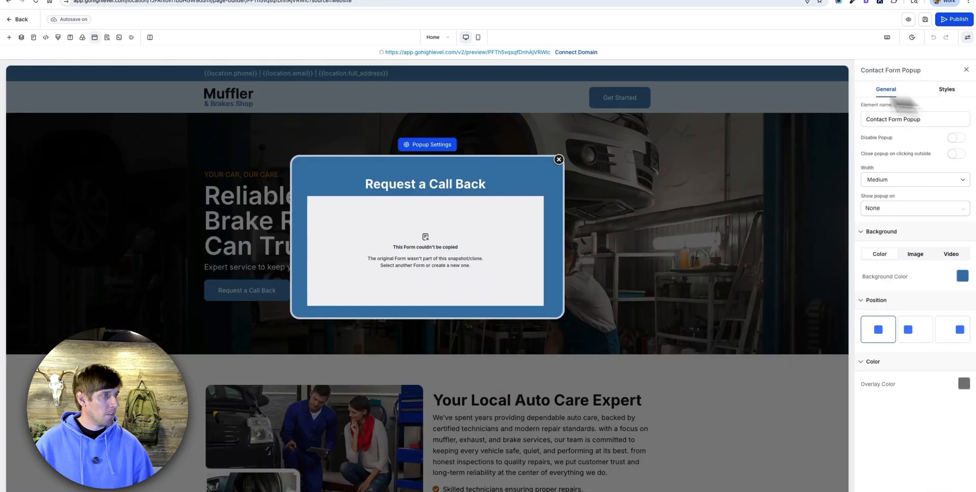
pyautogui.click(421, 243)
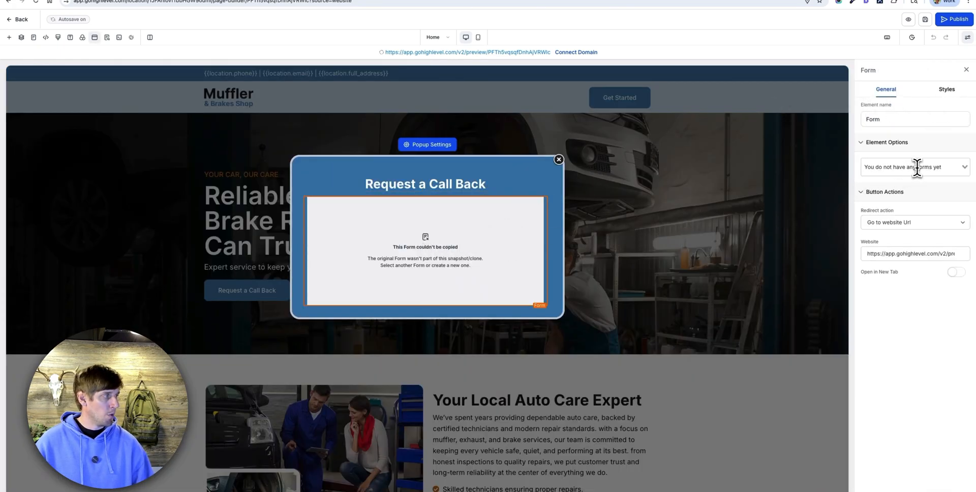
pyautogui.click(917, 167)
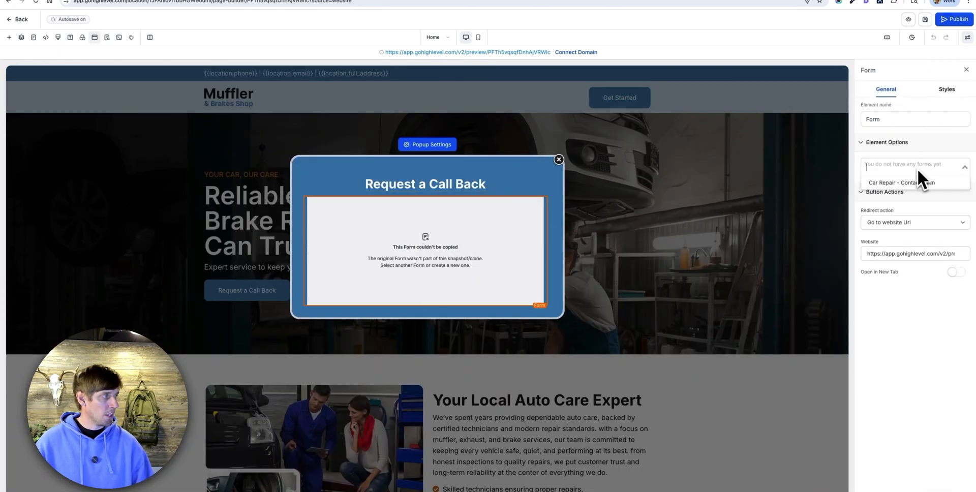
pyautogui.click(892, 187)
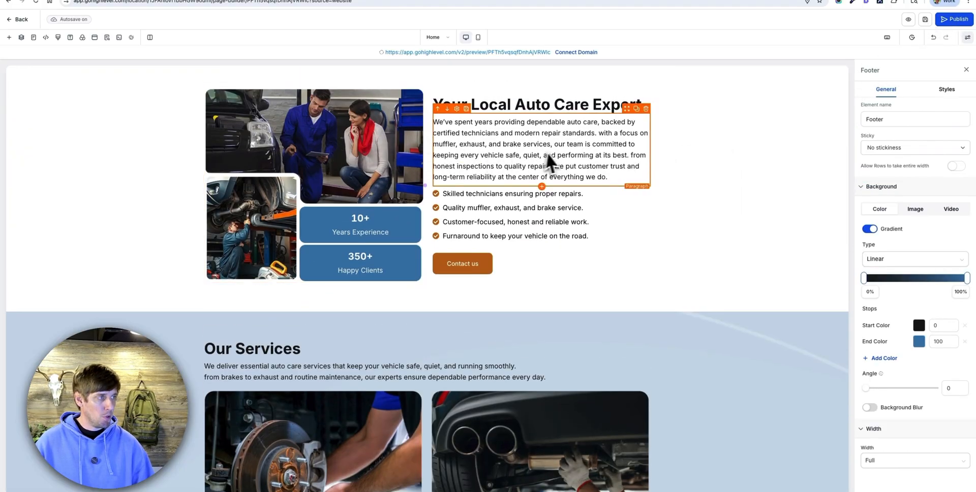
# Replace the header logo image with jc logo.png, uploaded from the Downloads folder to Media Storage
pyautogui.scroll(6, 549, 162)
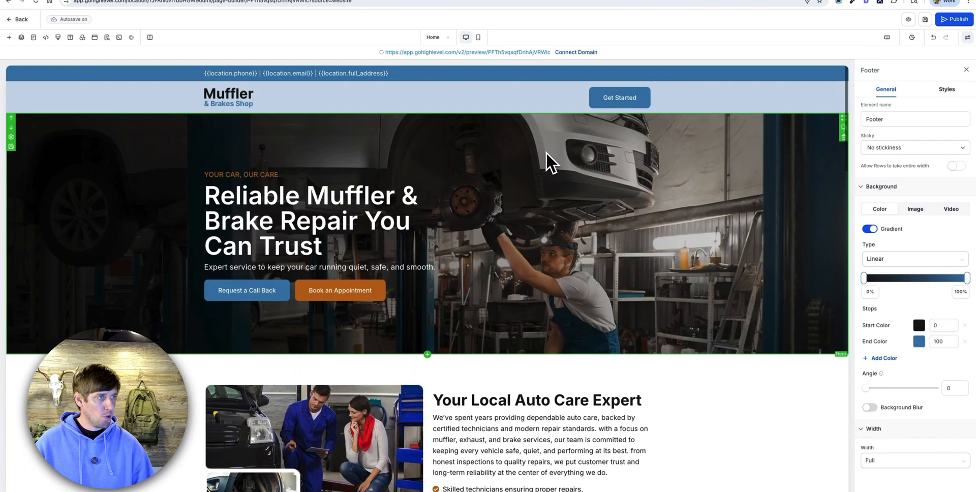
pyautogui.click(227, 99)
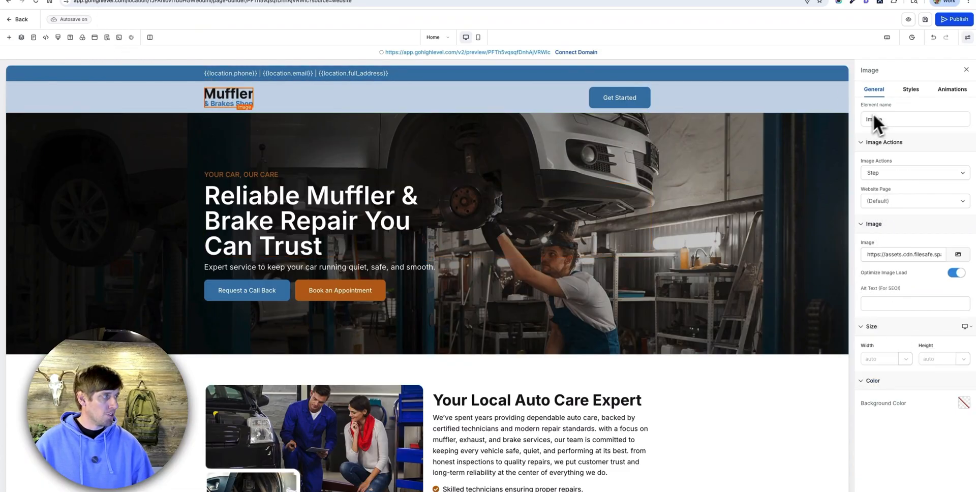
pyautogui.click(933, 256)
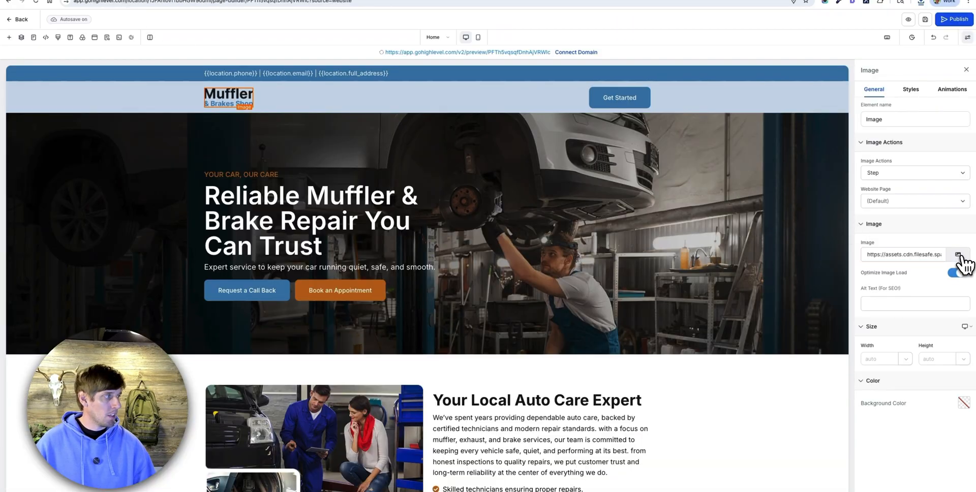
pyautogui.click(958, 255)
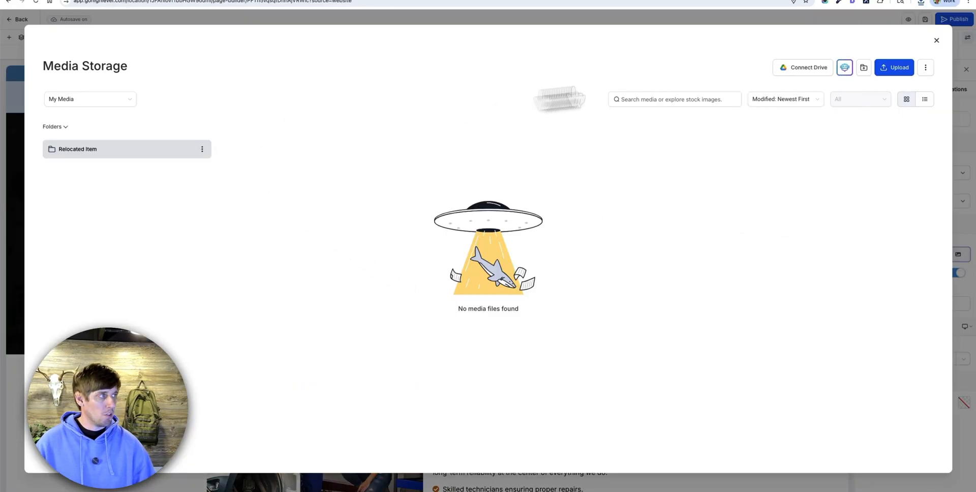
pyautogui.click(898, 72)
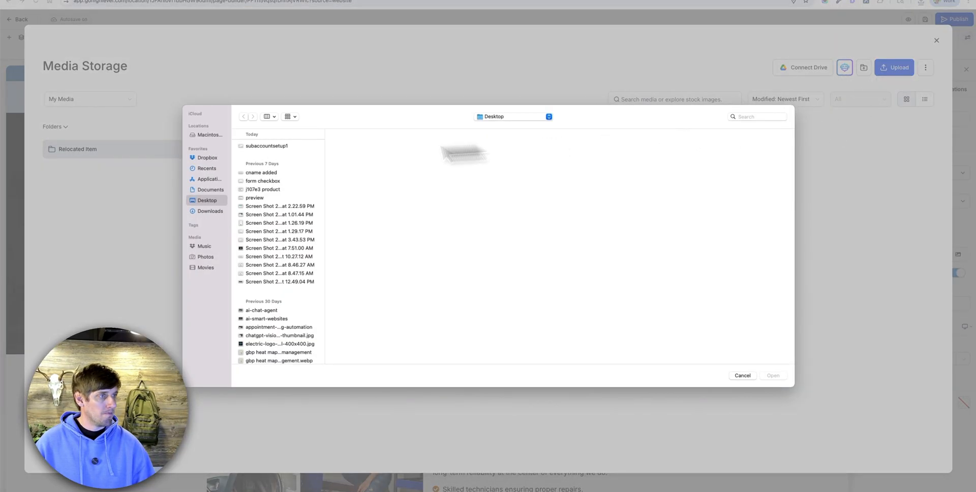
pyautogui.click(215, 210)
pyautogui.click(264, 147)
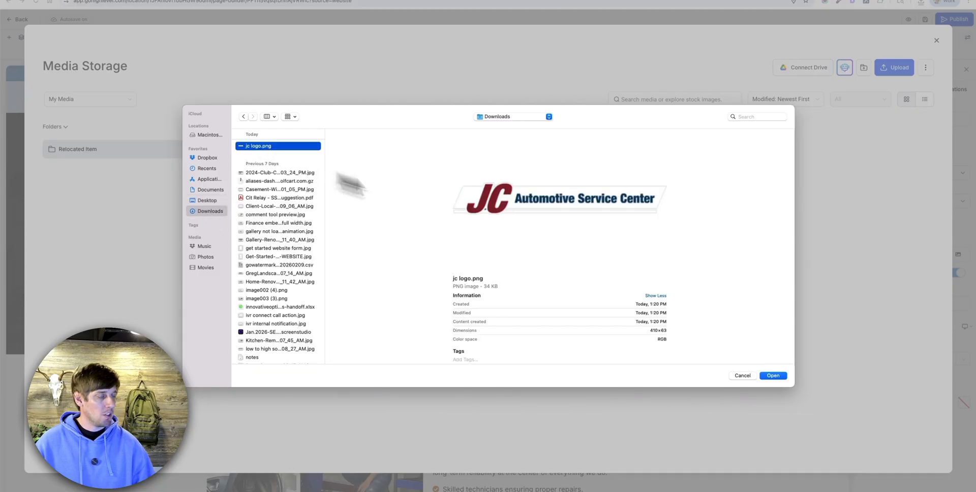
pyautogui.click(774, 376)
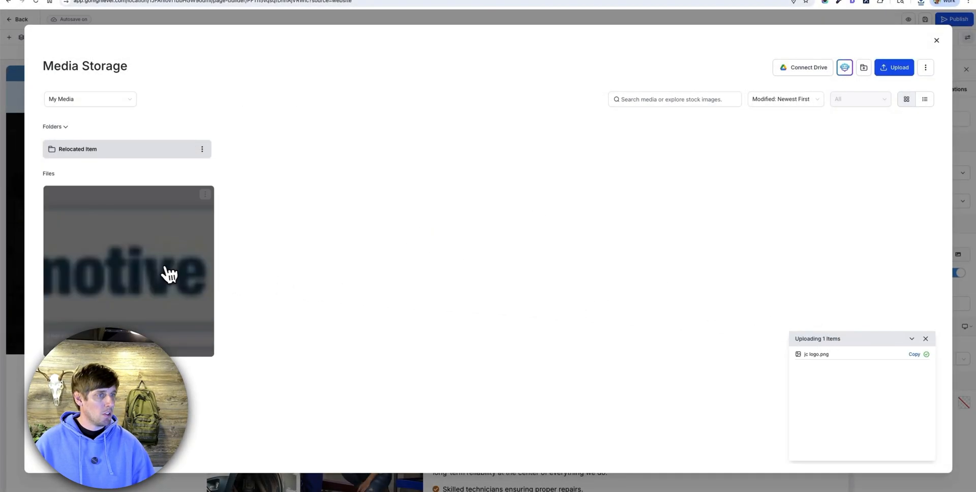
pyautogui.click(163, 273)
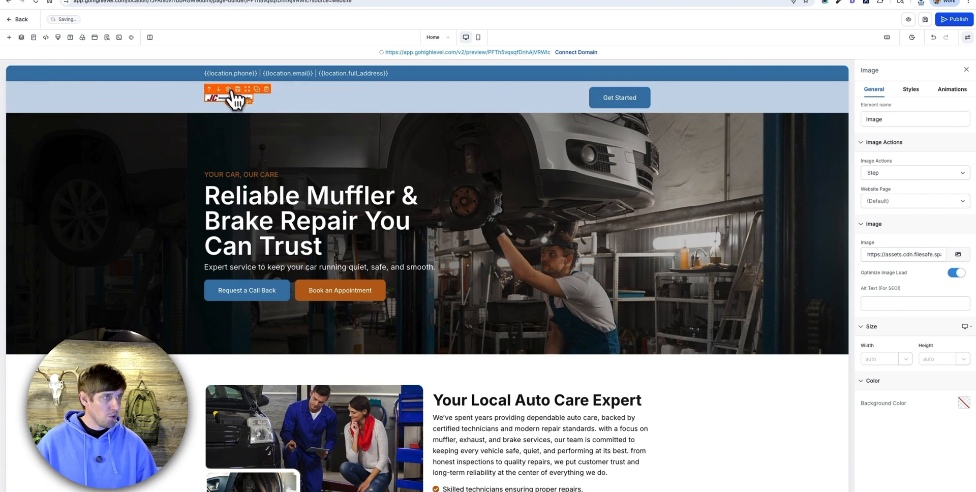
# Set the header logo's container width to 50% and close the image settings
pyautogui.click(911, 89)
pyautogui.scroll(-5, 926, 407)
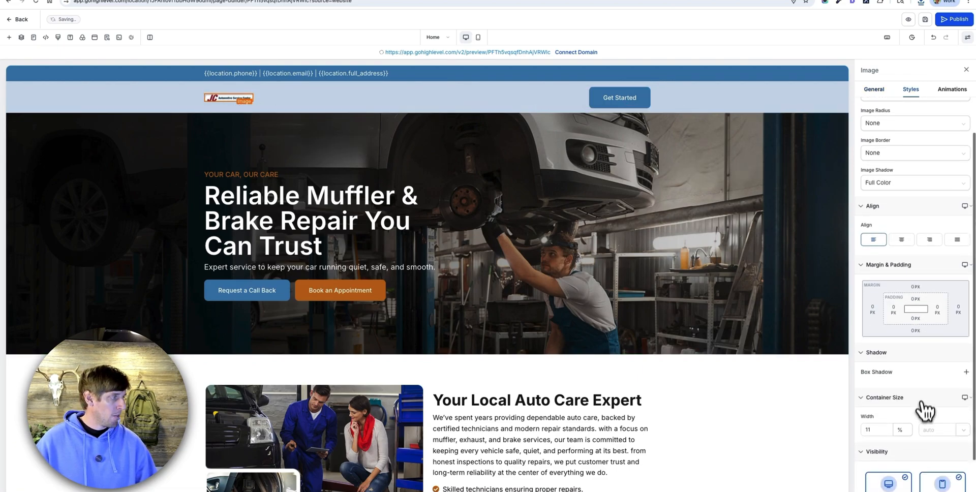
pyautogui.doubleClick(880, 428)
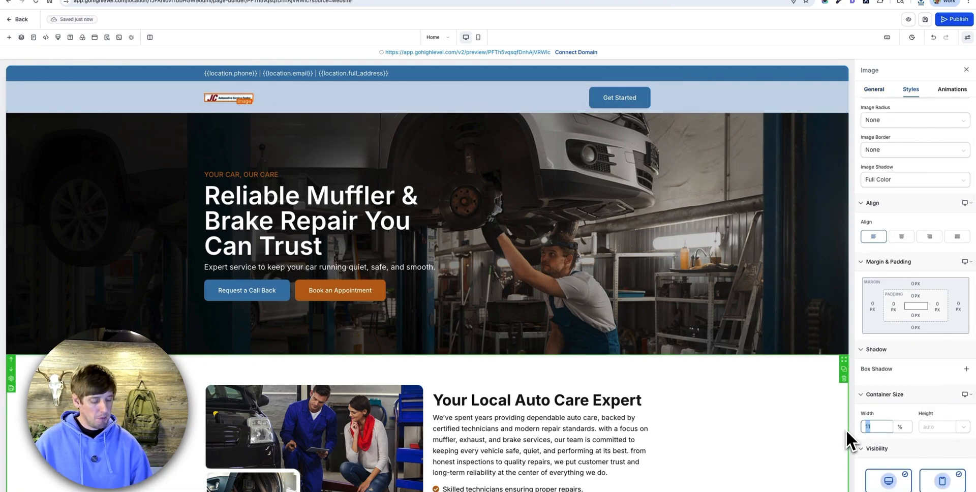
pyautogui.write('50')
pyautogui.doubleClick(869, 427)
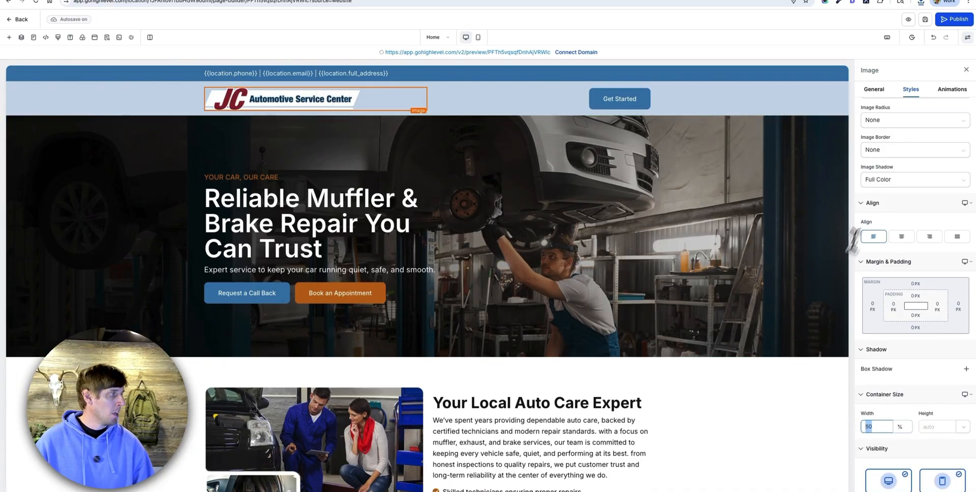
pyautogui.click(966, 70)
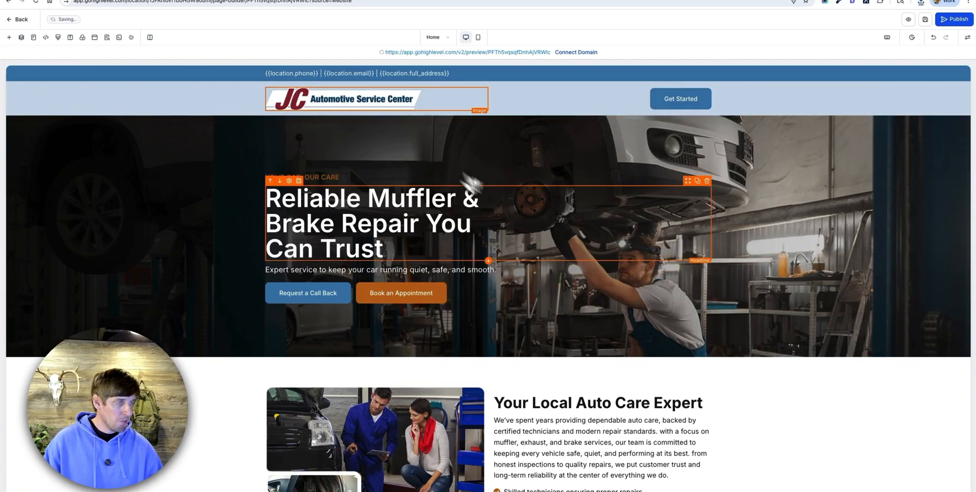
# Switch to the sticky note and review the road map items for the car repair shop website
pyautogui.scroll(-3, 585, 185)
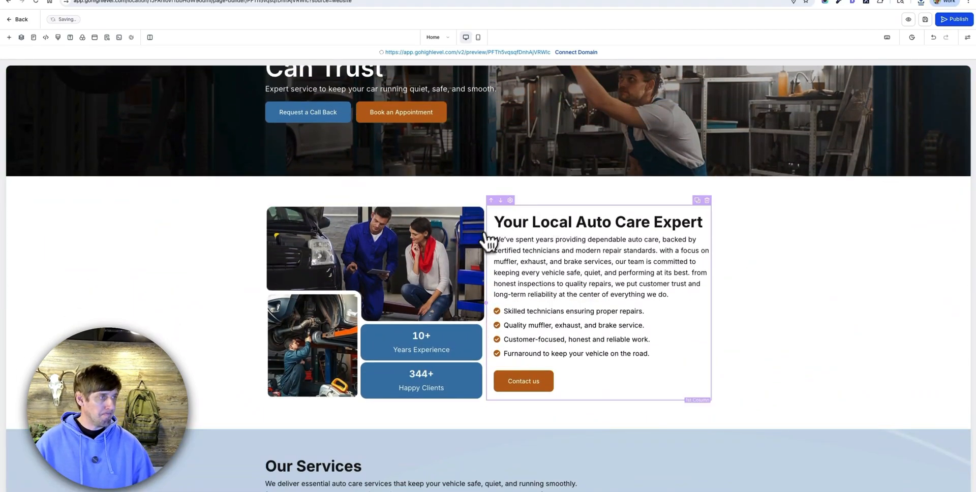
pyautogui.press('super+Tab')
pyautogui.click(75, 259)
pyautogui.scroll(-2, 76, 260)
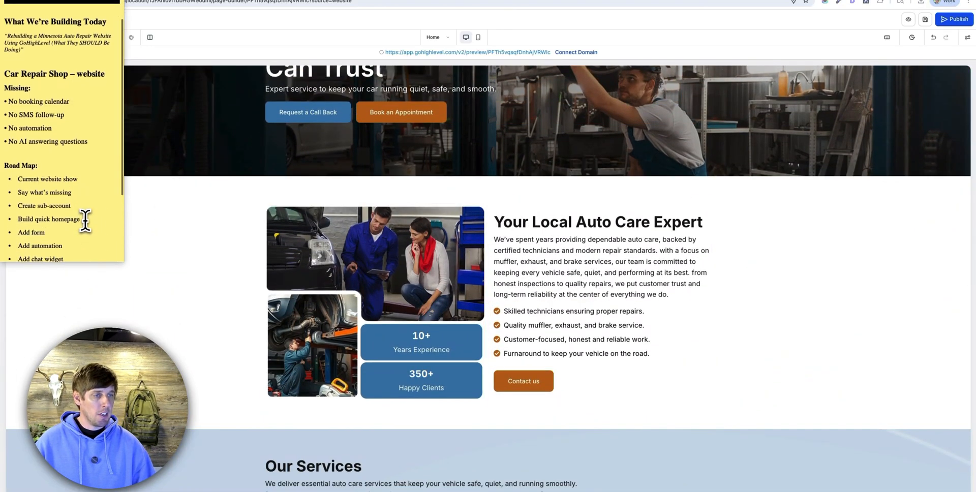
pyautogui.scroll(-2, 71, 204)
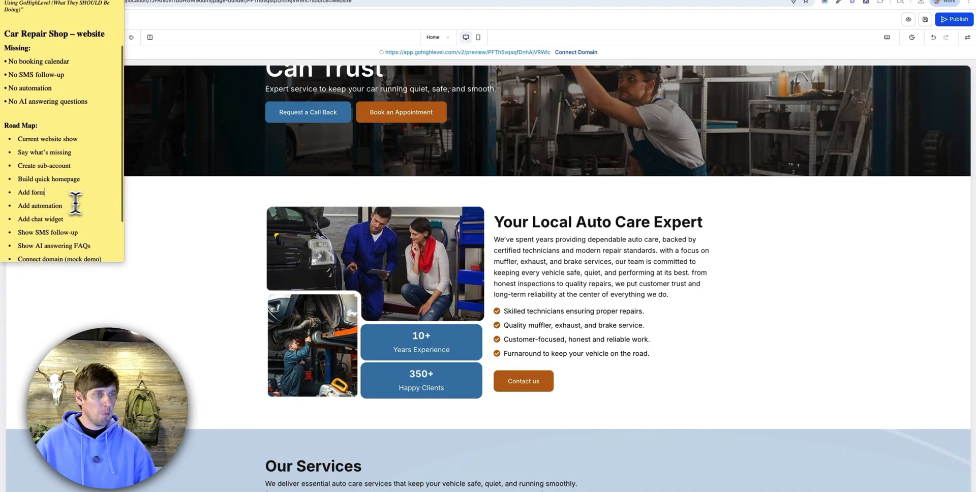
pyautogui.scroll(-1, 56, 193)
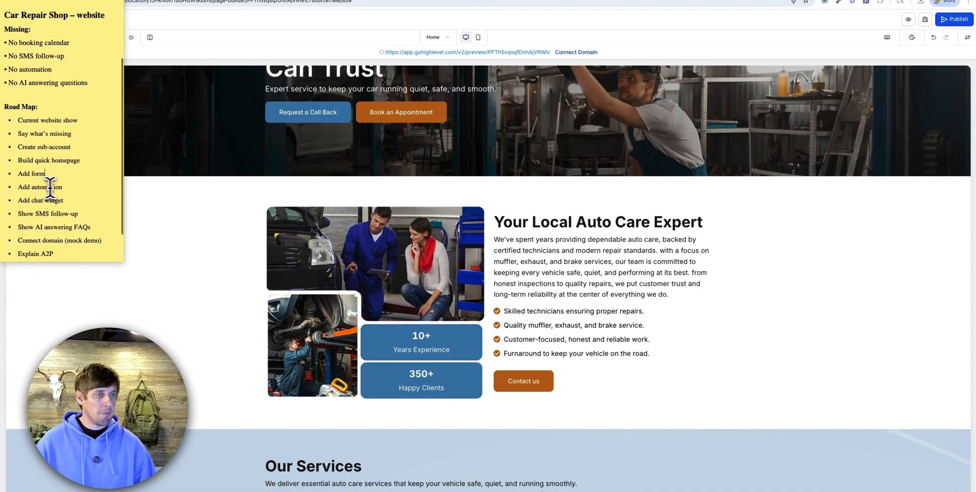
# Add a sub-headline under the "Request a Call Back" popup title reading "We will contact you with a text message."
pyautogui.click(198, 97)
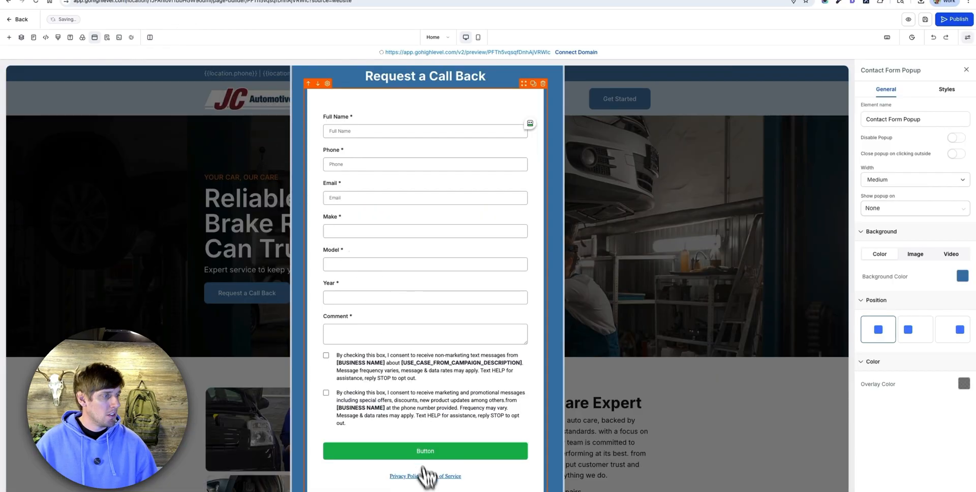
pyautogui.click(426, 491)
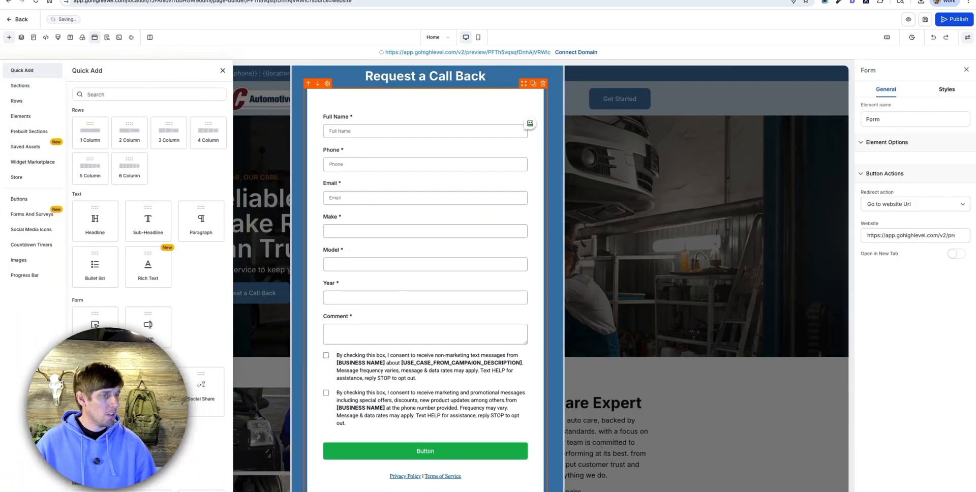
pyautogui.click(150, 228)
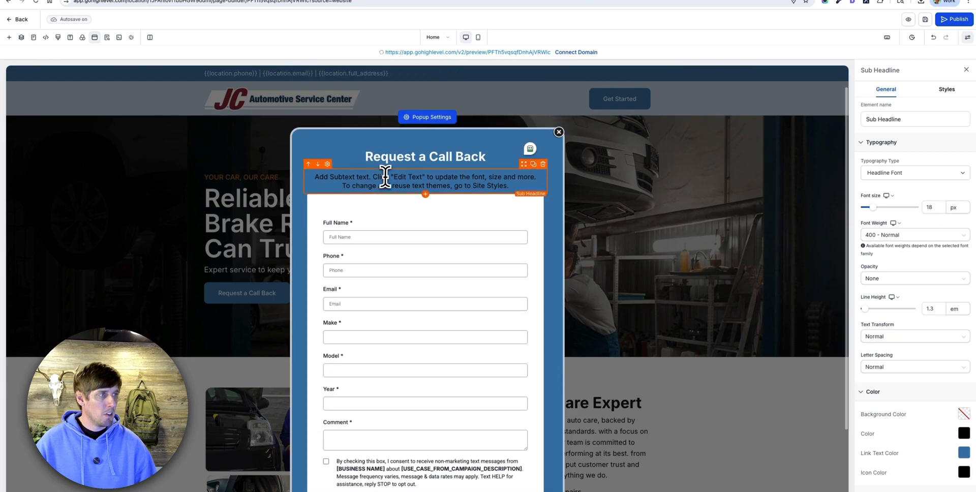
pyautogui.doubleClick(380, 179)
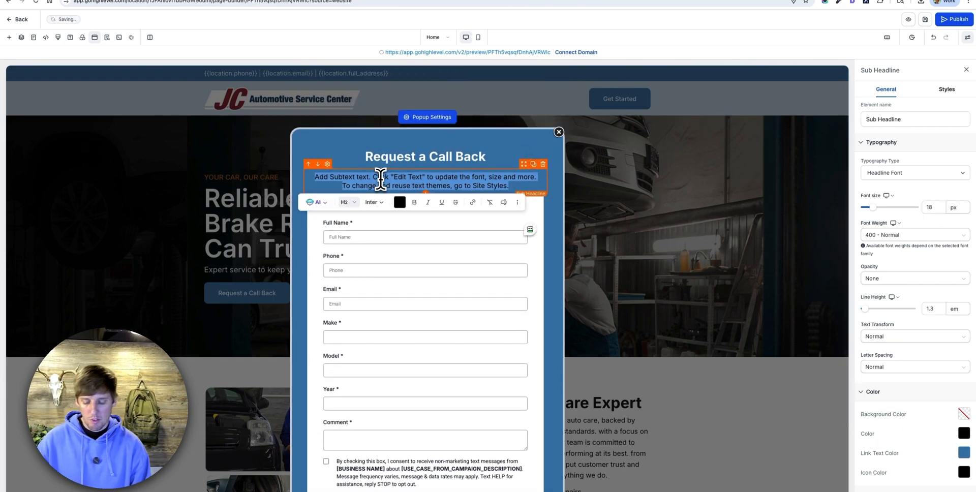
pyautogui.write('We will c')
pyautogui.write('ontact you with a text message.')
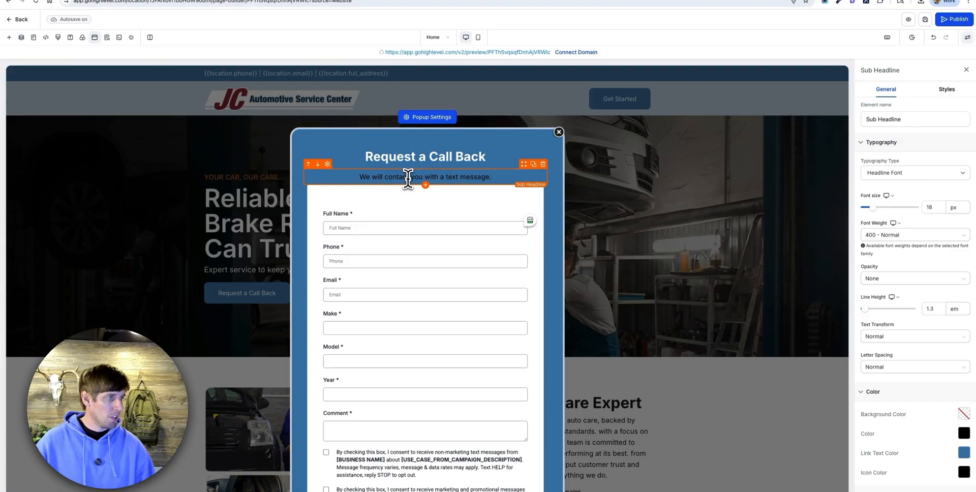
# Change the popup sub-headline's text color to white and close the popup
pyautogui.tripleClick(408, 178)
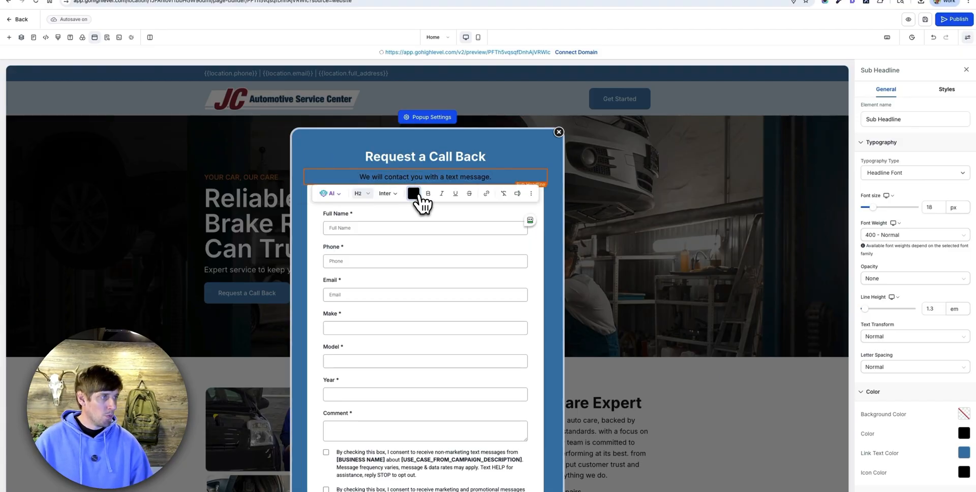
pyautogui.click(414, 195)
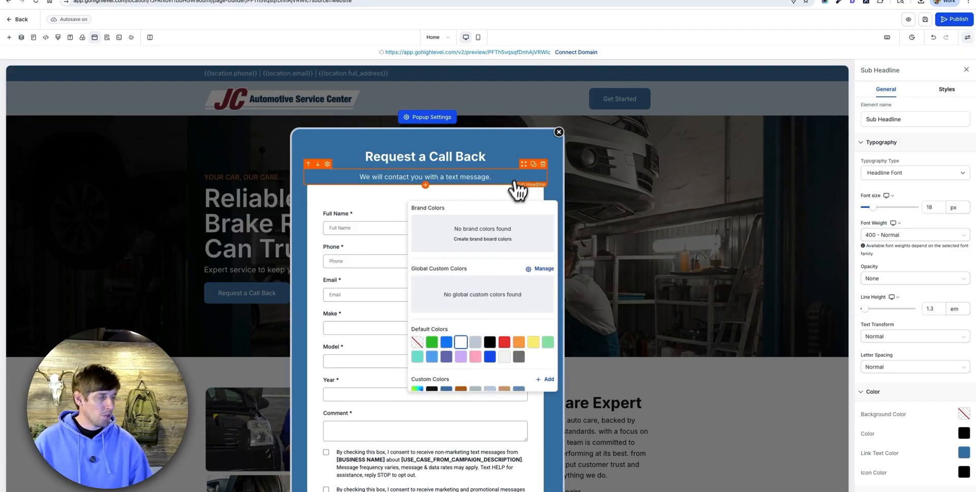
pyautogui.click(559, 189)
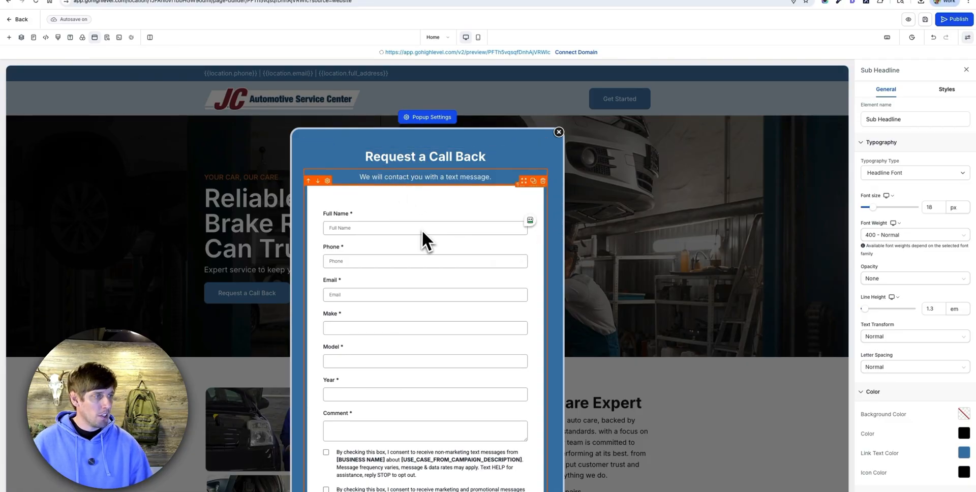
pyautogui.click(78, 147)
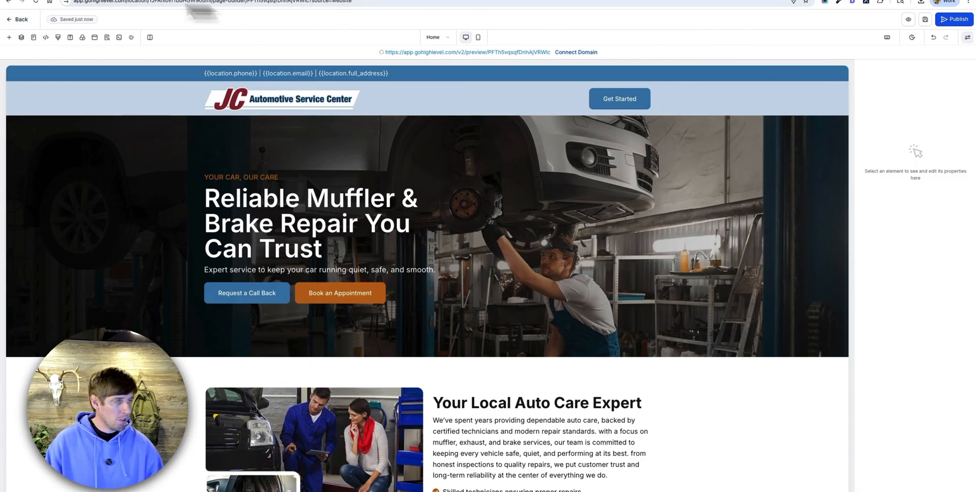
# Leave the page builder and create a new blank automation workflow
pyautogui.click(16, 21)
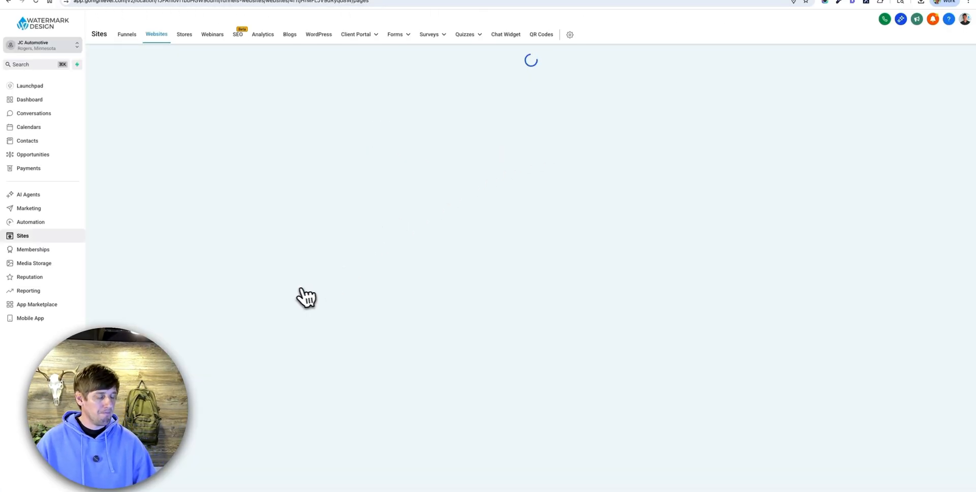
pyautogui.click(57, 226)
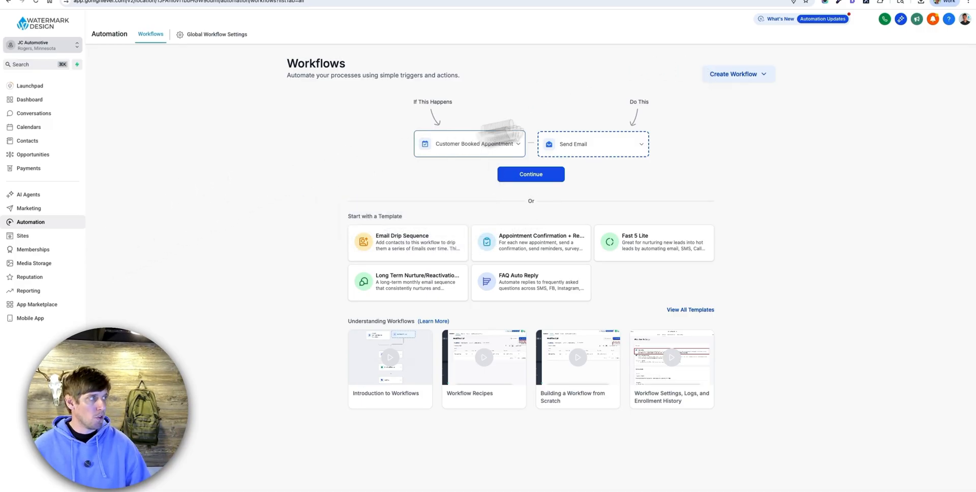
pyautogui.click(731, 77)
pyautogui.click(743, 94)
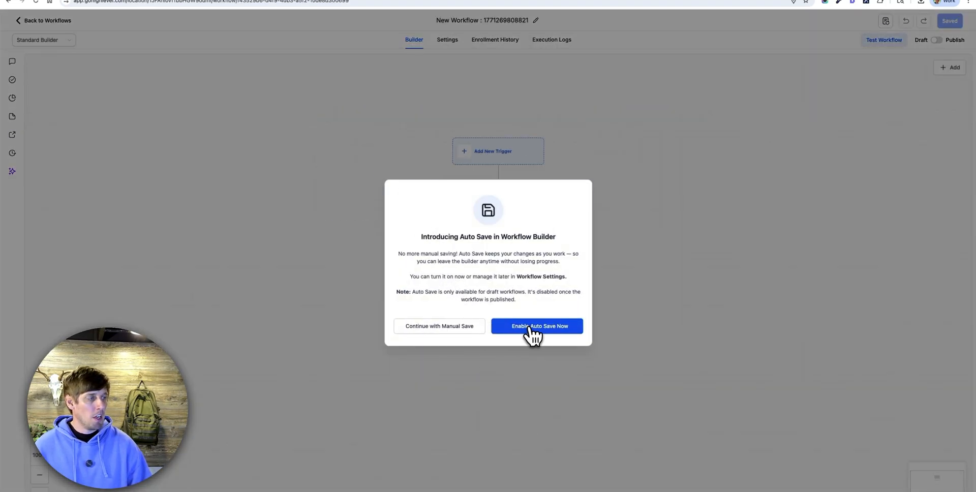
# Enable auto save for the workflow and add a Form Submitted trigger
pyautogui.click(531, 333)
pyautogui.click(490, 155)
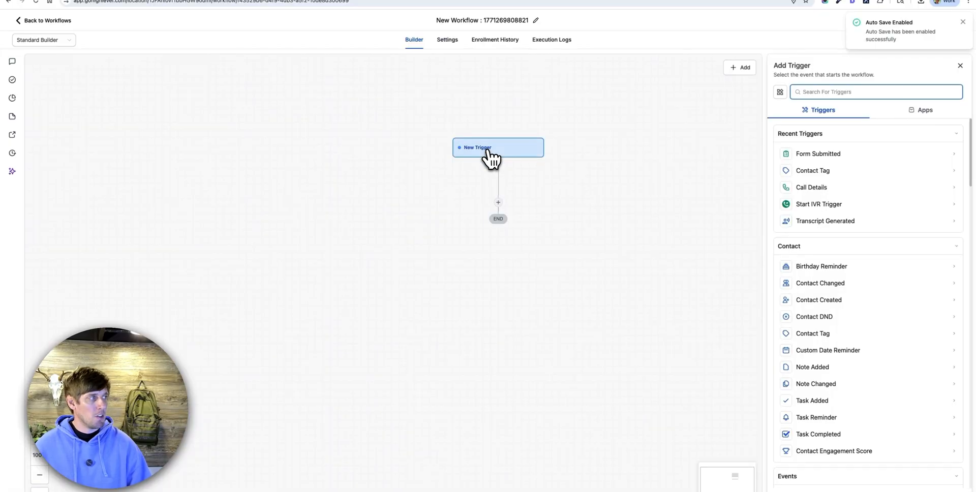
pyautogui.write('form')
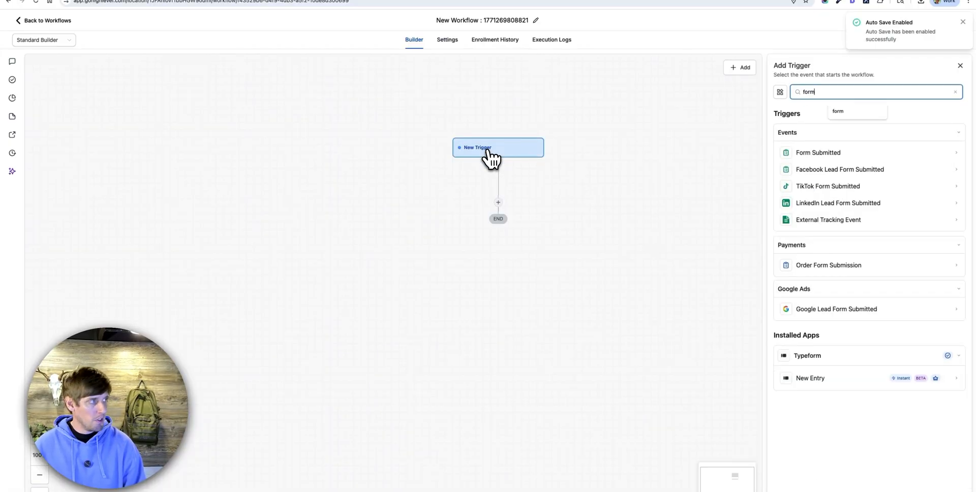
pyautogui.click(817, 154)
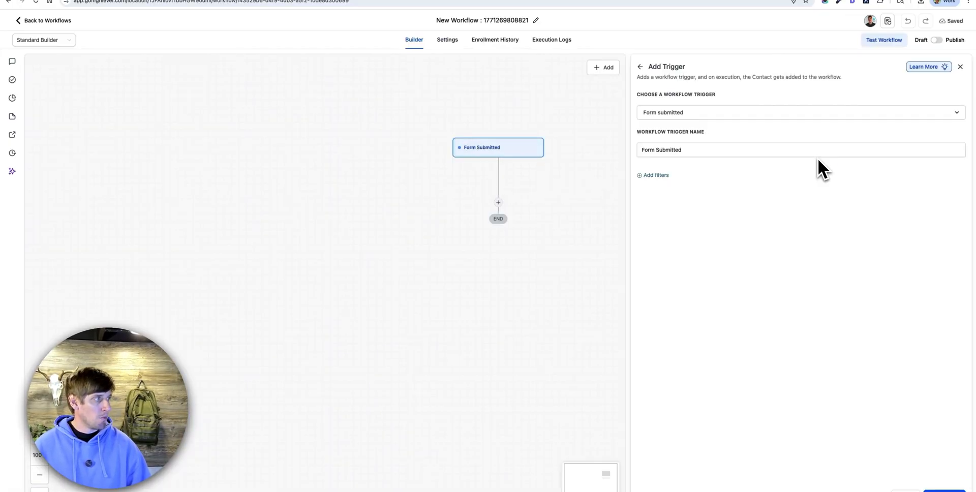
# Filter the Form Submitted trigger with Form is set to Car Repair - Contact Form and save the trigger
pyautogui.click(661, 176)
pyautogui.click(667, 186)
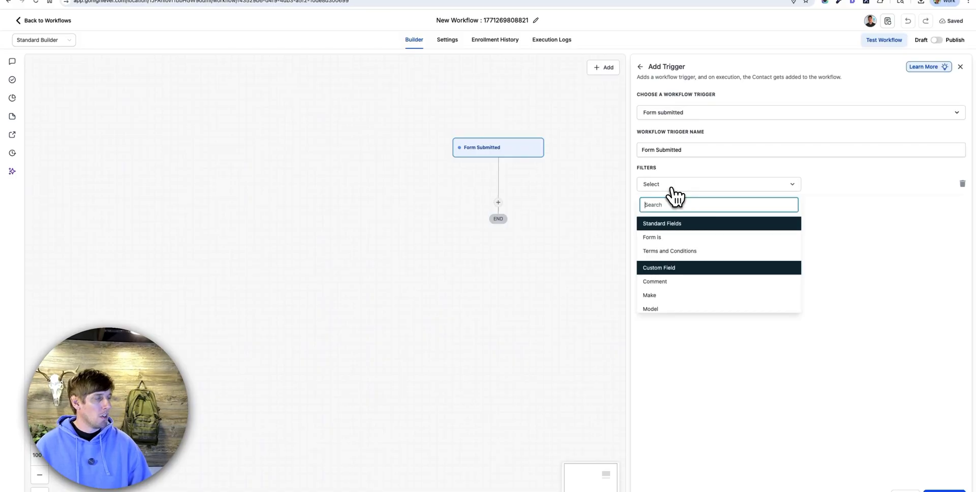
pyautogui.click(667, 237)
pyautogui.click(856, 189)
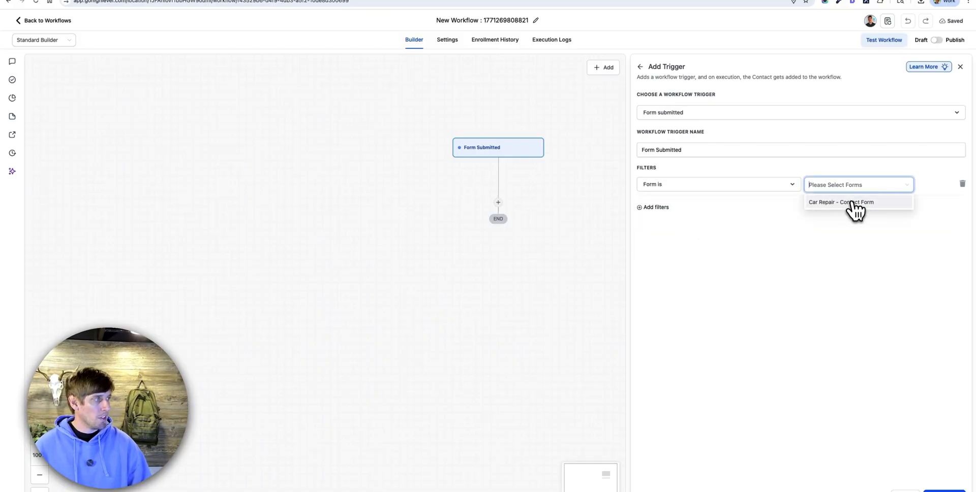
pyautogui.click(855, 203)
pyautogui.click(902, 392)
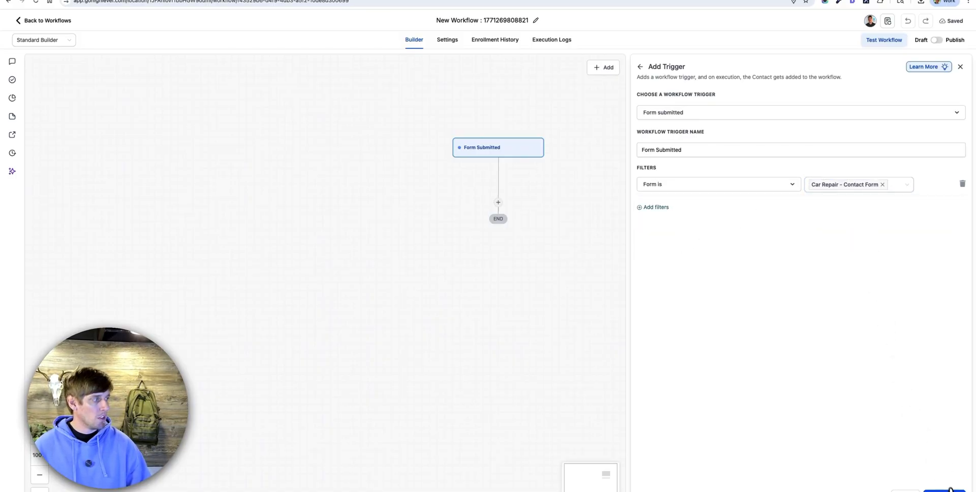
pyautogui.click(945, 489)
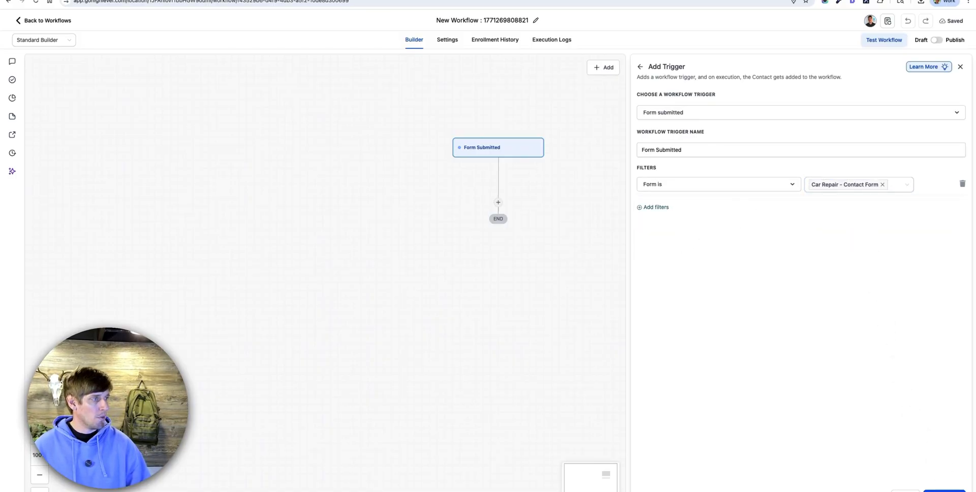
pyautogui.click(499, 203)
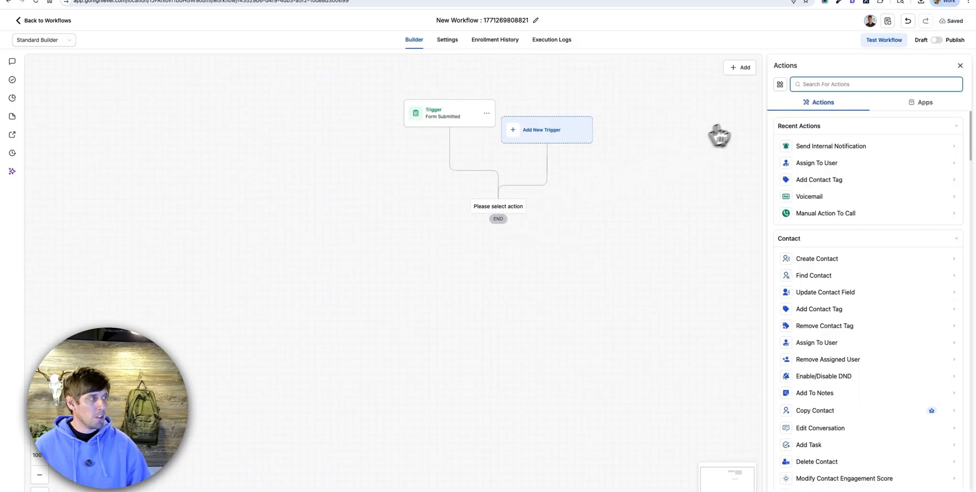
pyautogui.click(840, 164)
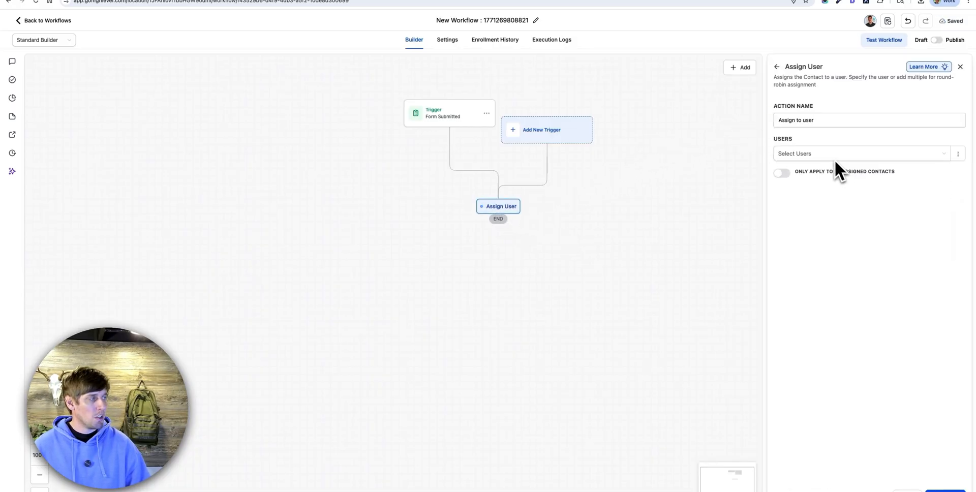
pyautogui.click(828, 154)
pyautogui.click(829, 303)
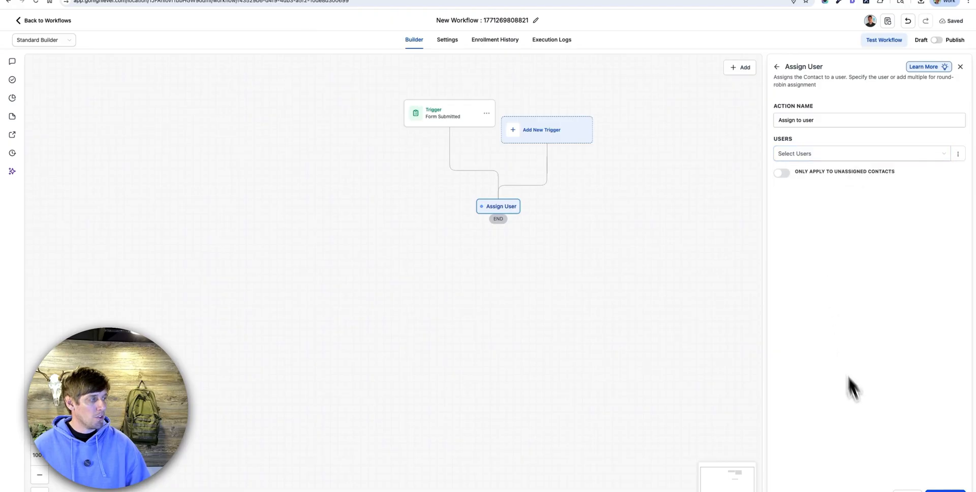
pyautogui.click(961, 66)
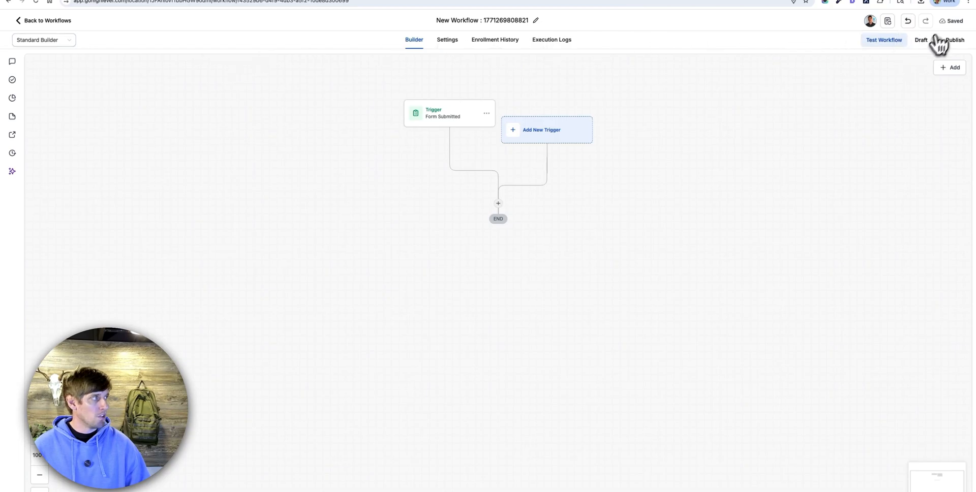
# Start a new user in the account's My Staff settings and enter the person's first name, last name, email and phone number
pyautogui.click(24, 33)
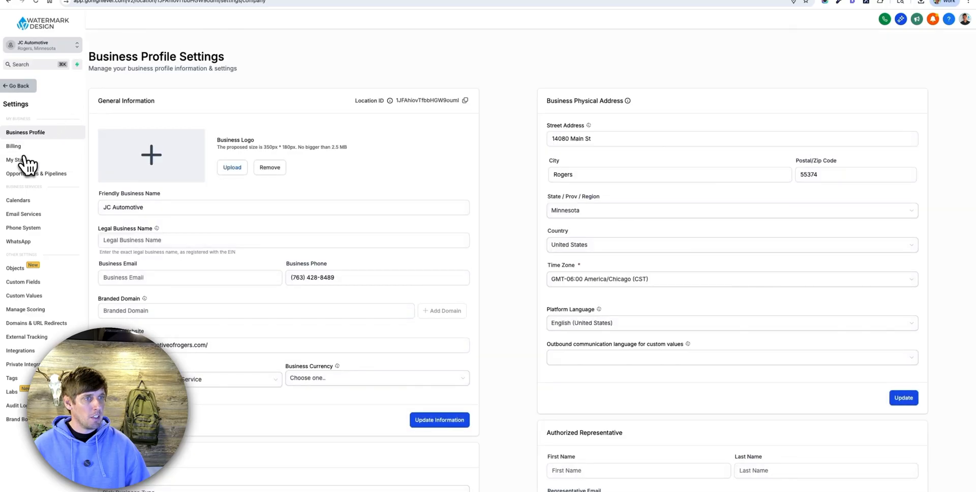
pyautogui.click(23, 161)
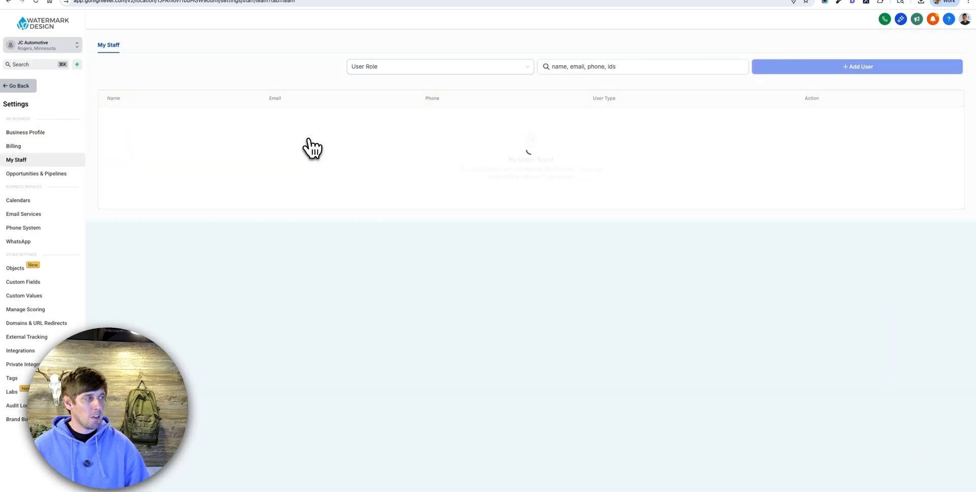
pyautogui.click(847, 67)
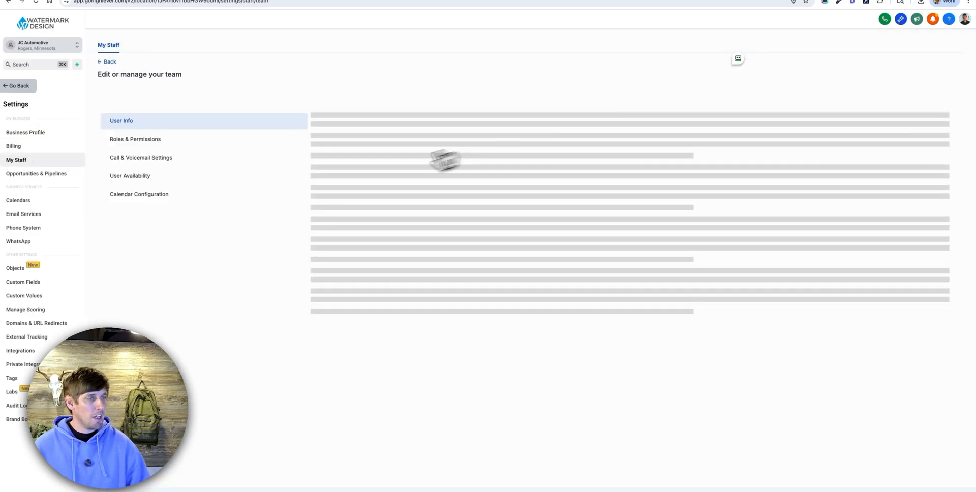
pyautogui.click(369, 217)
pyautogui.write('Mark')
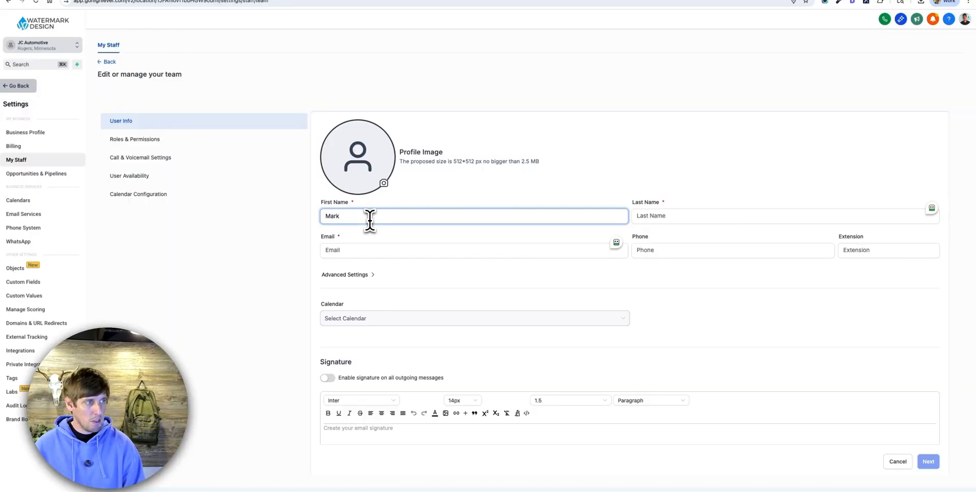
pyautogui.press('Tab')
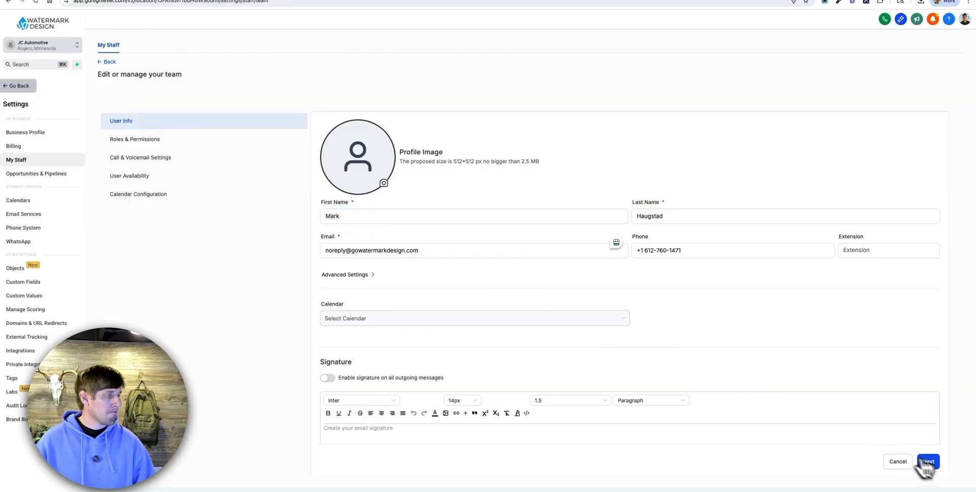
pyautogui.click(929, 462)
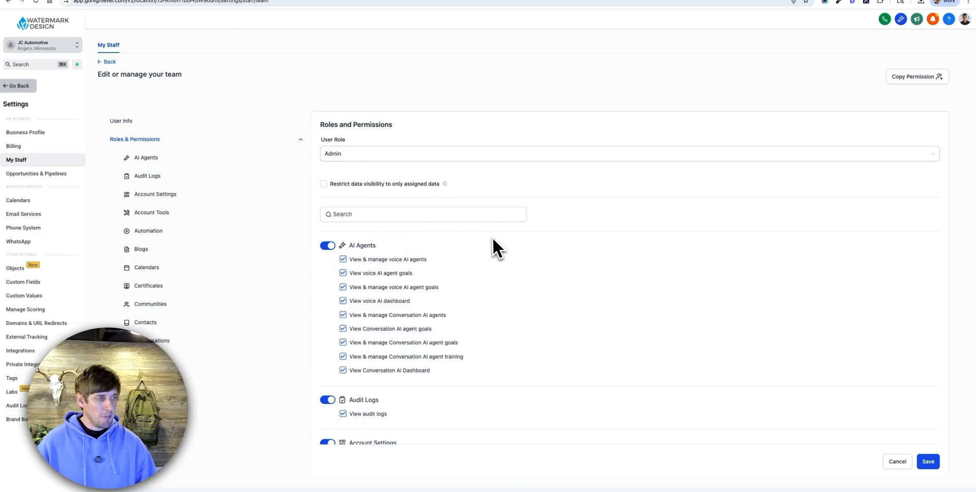
# Review the new user's permissions under the Admin role and save the user
pyautogui.scroll(-10, 491, 236)
pyautogui.scroll(10, 490, 236)
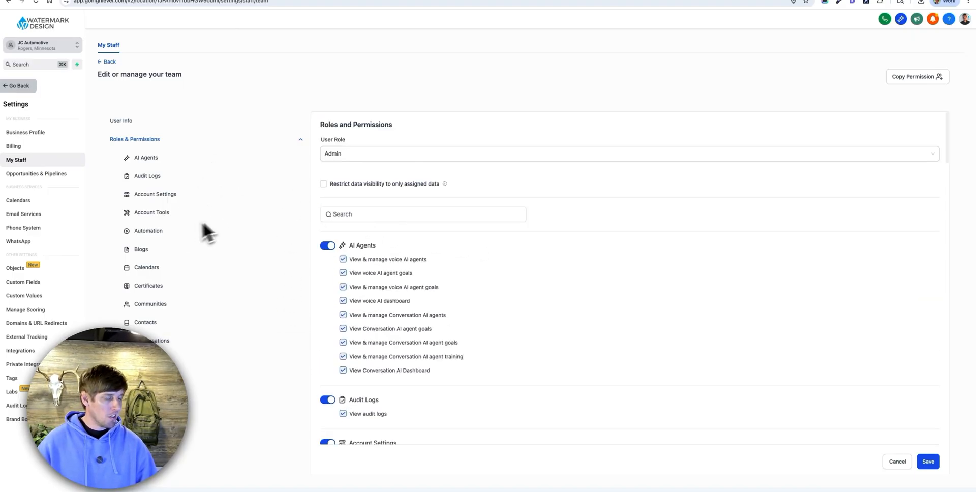
pyautogui.scroll(-20, 593, 148)
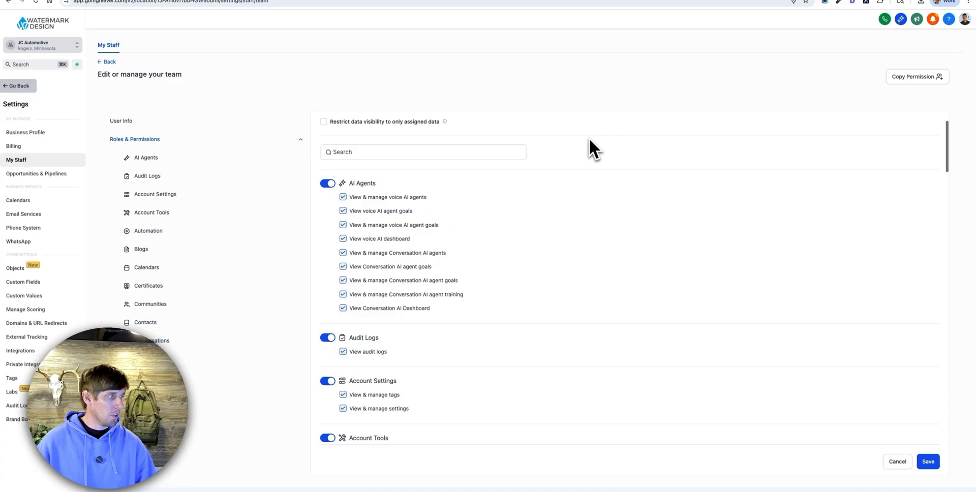
pyautogui.click(933, 463)
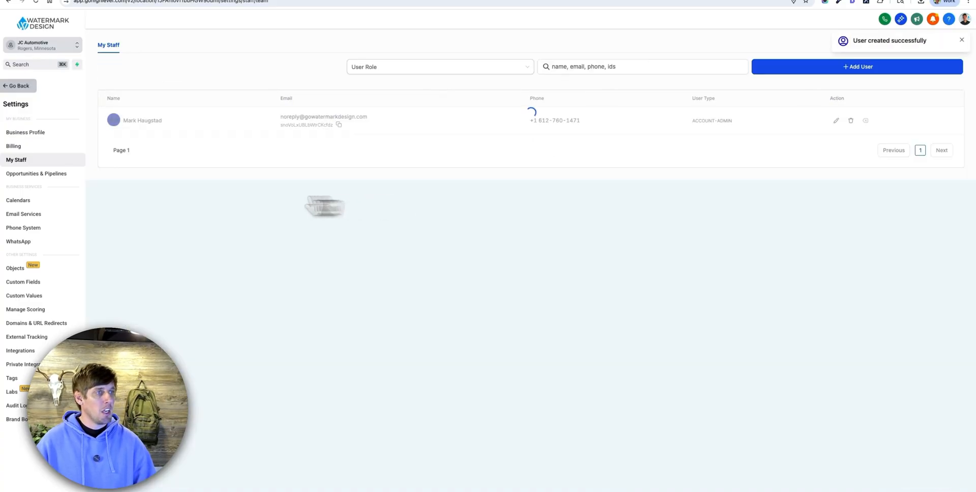
# Leave the settings and reopen the draft workflow from the automation workflow list
pyautogui.click(25, 86)
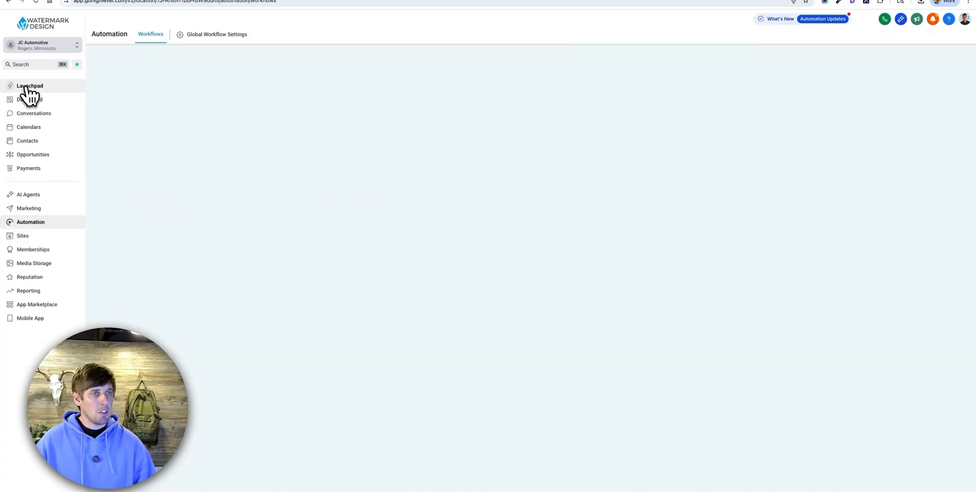
pyautogui.click(46, 222)
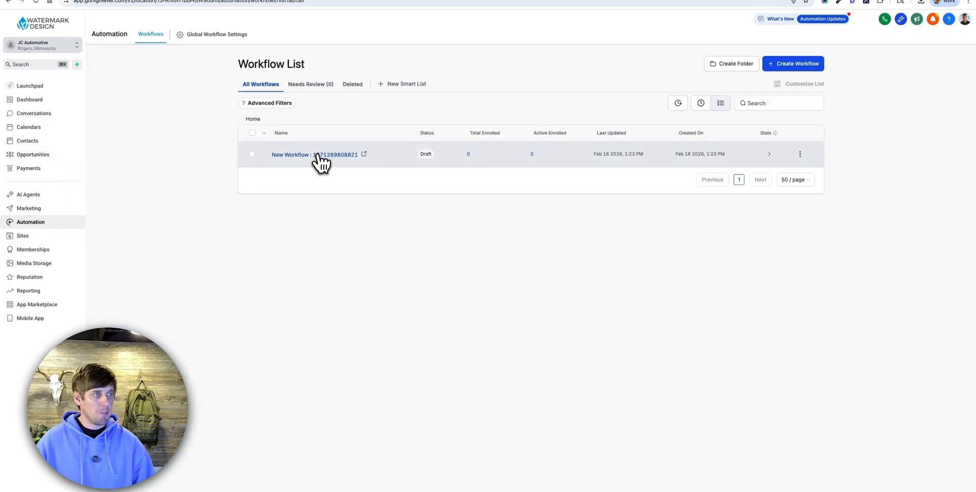
pyautogui.click(317, 155)
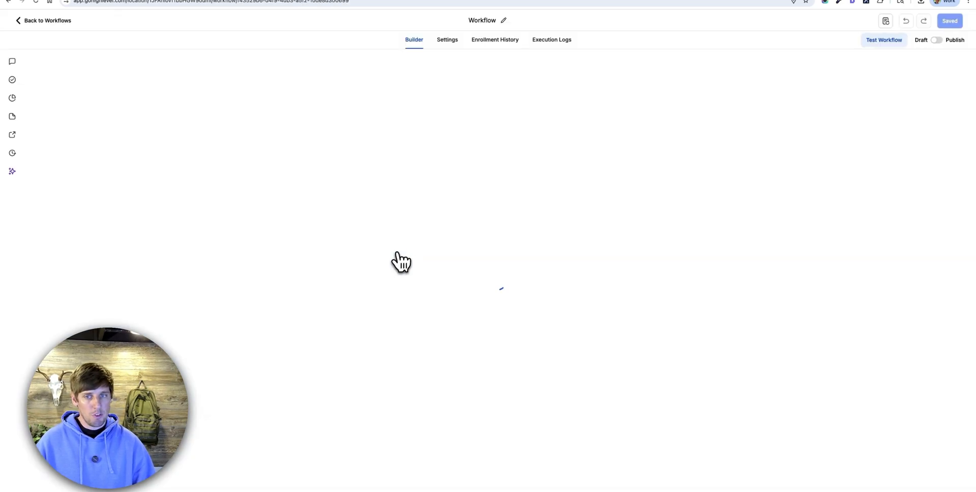
# Rename the workflow as "Contact Form - Follow Up (7 days)"
pyautogui.click(536, 21)
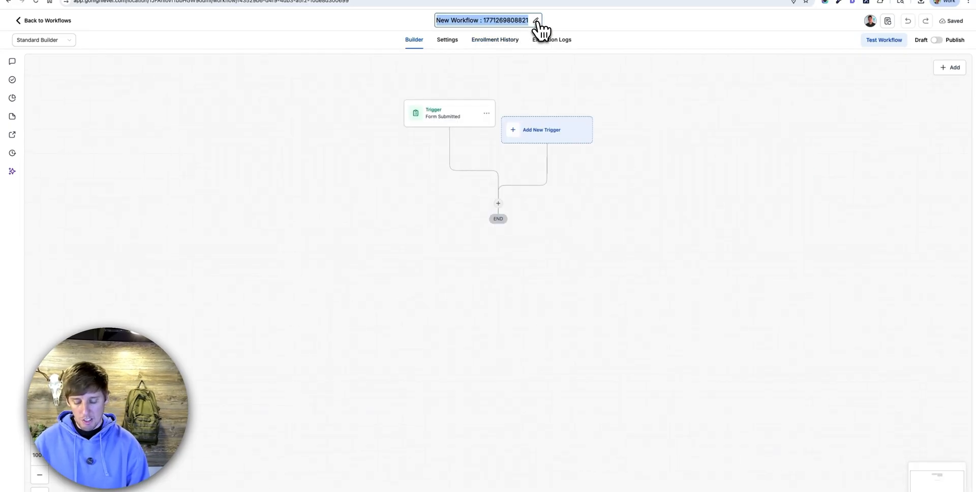
pyautogui.write('Con')
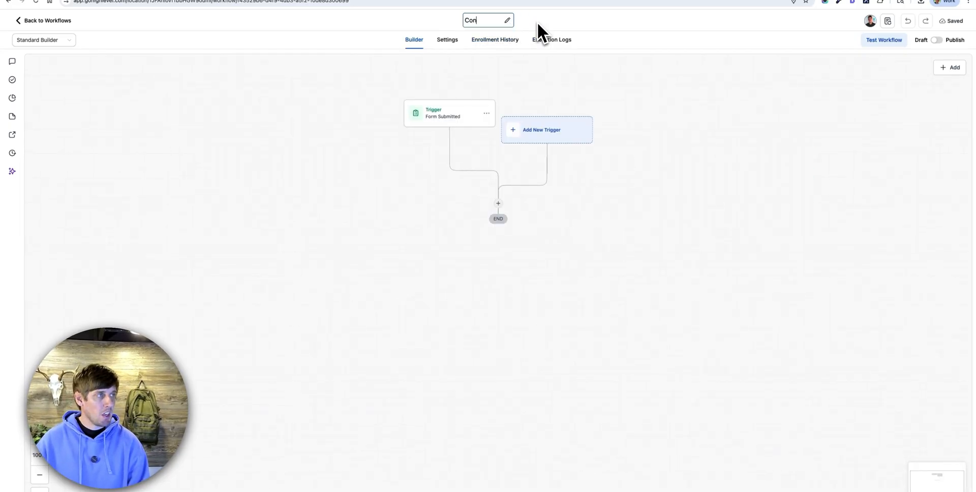
pyautogui.write('tact Form - ')
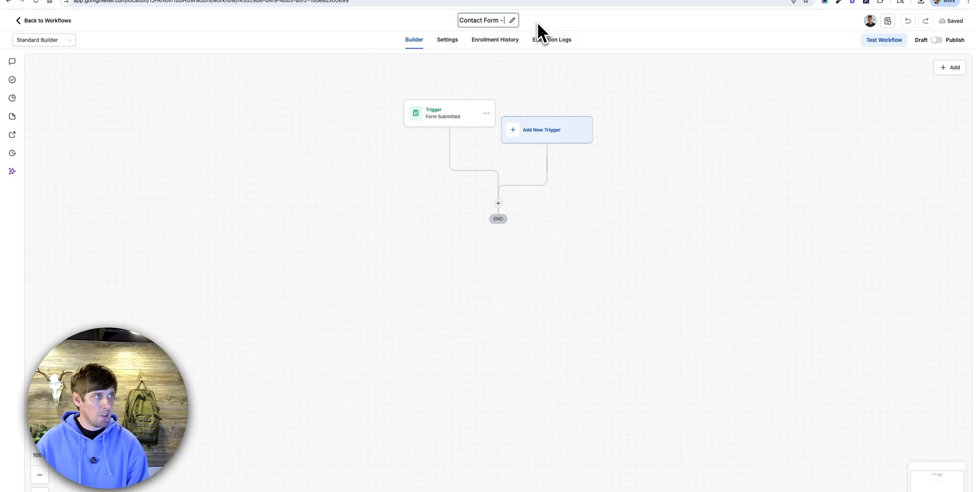
pyautogui.write('Folo')
pyautogui.press('BackSpace')
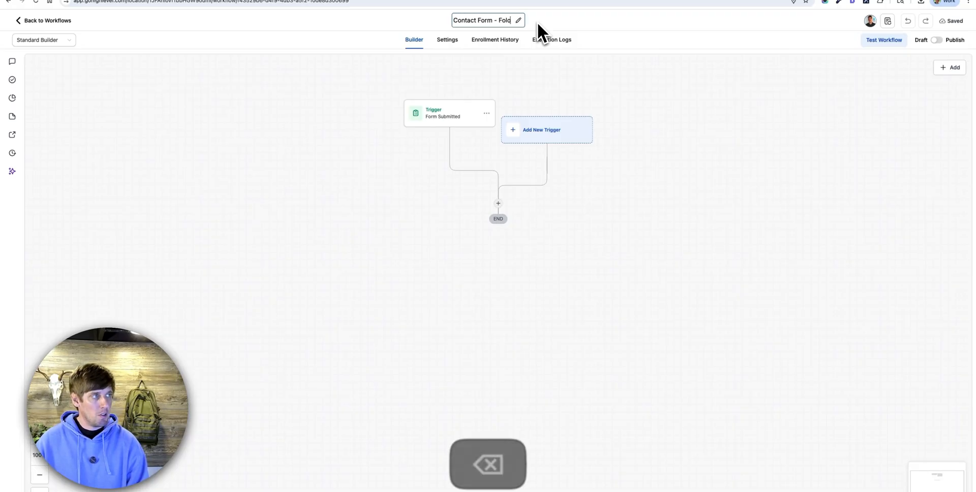
pyautogui.write('low Up')
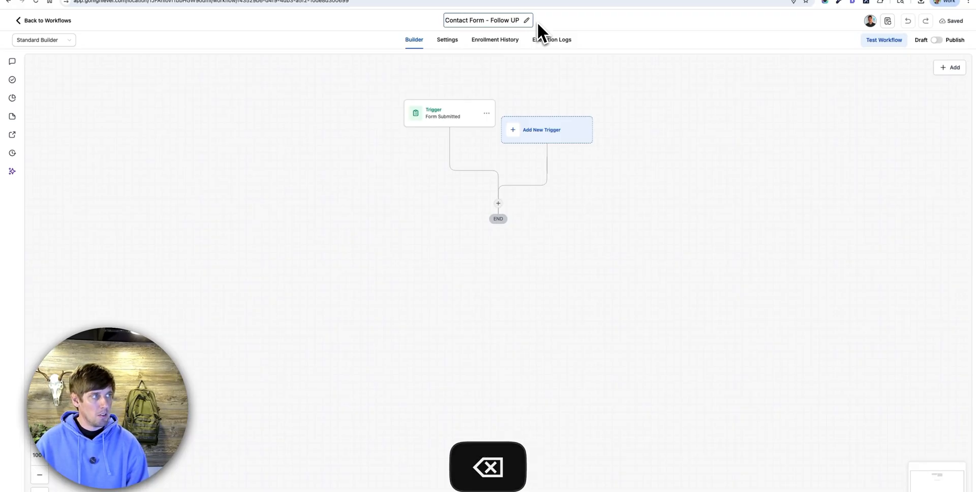
pyautogui.write(' (')
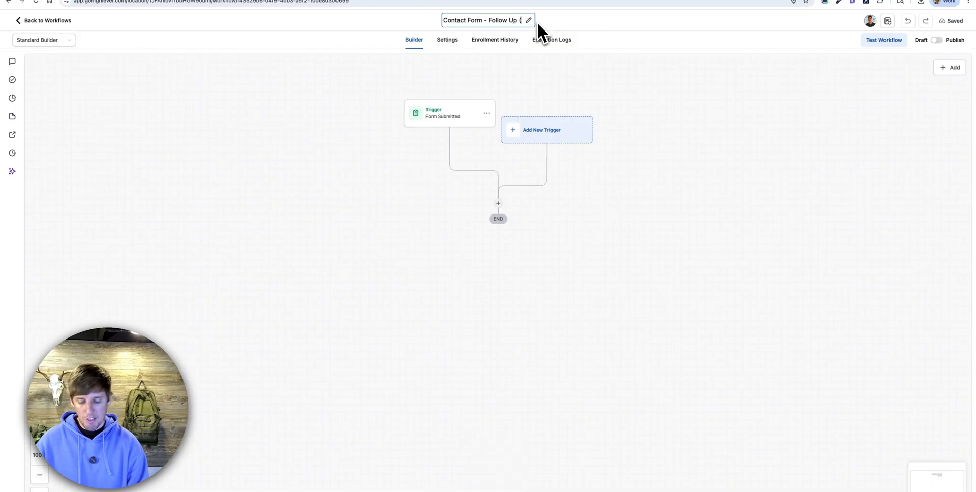
pyautogui.write('7days)')
pyautogui.press('BackSpace')
pyautogui.press('BackSpace')
pyautogui.press('BackSpace')
pyautogui.press('BackSpace')
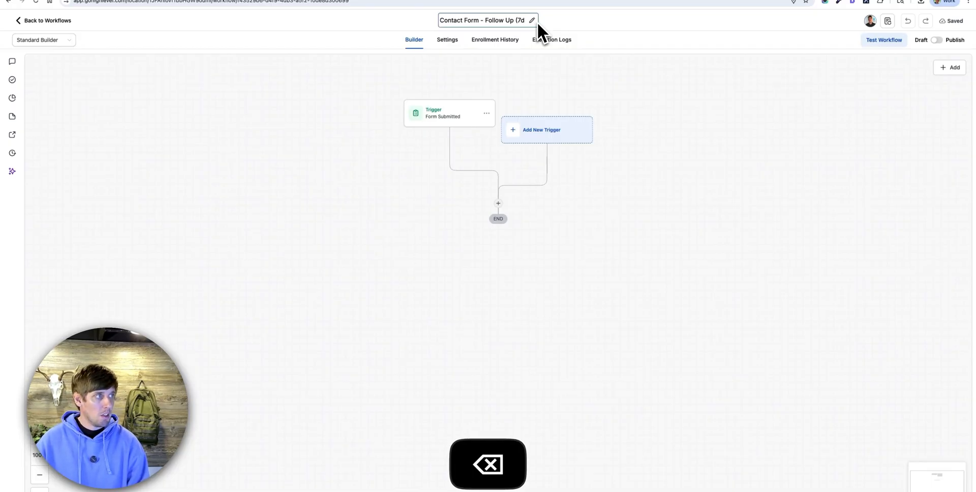
pyautogui.press('BackSpace')
pyautogui.write('days')
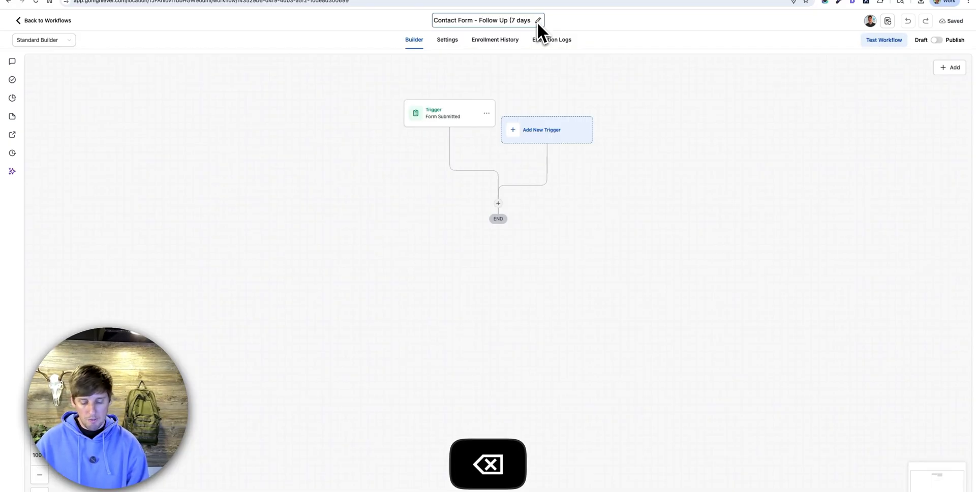
pyautogui.write(')')
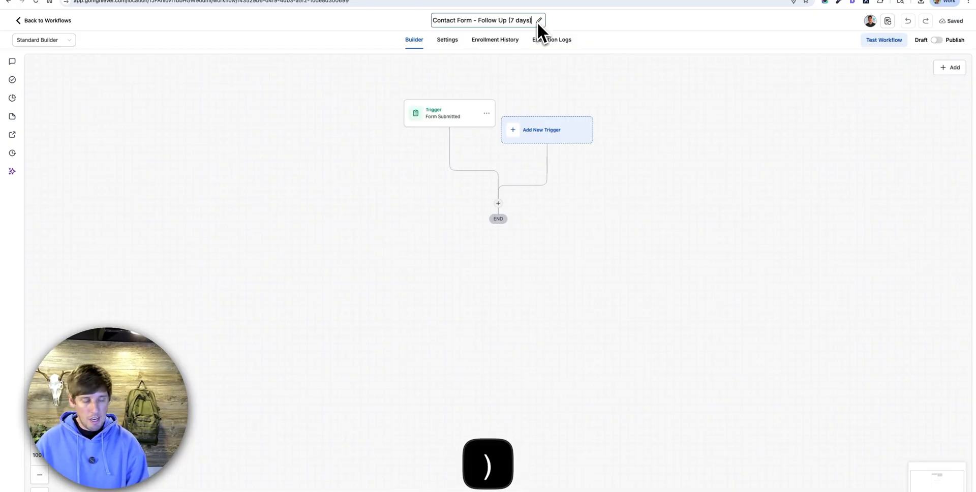
pyautogui.click(467, 67)
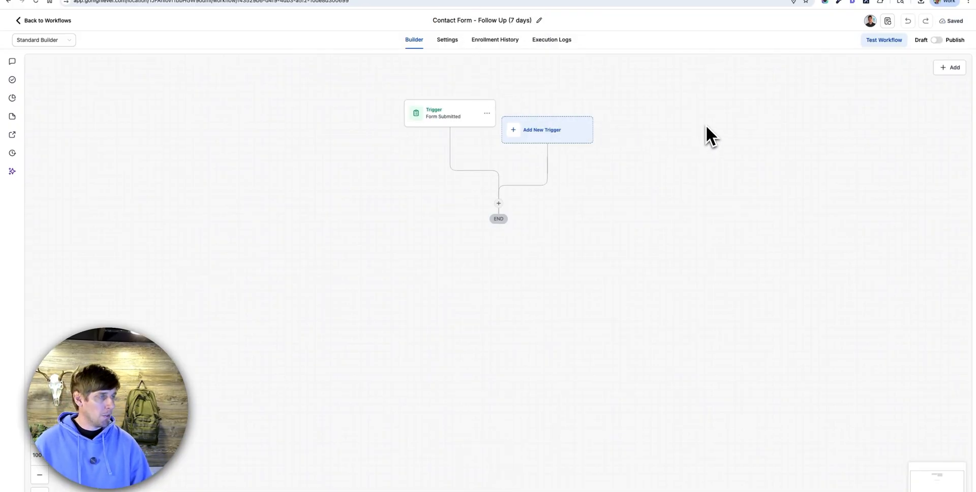
# Enable Stop on response in the workflow's contact settings
pyautogui.click(457, 43)
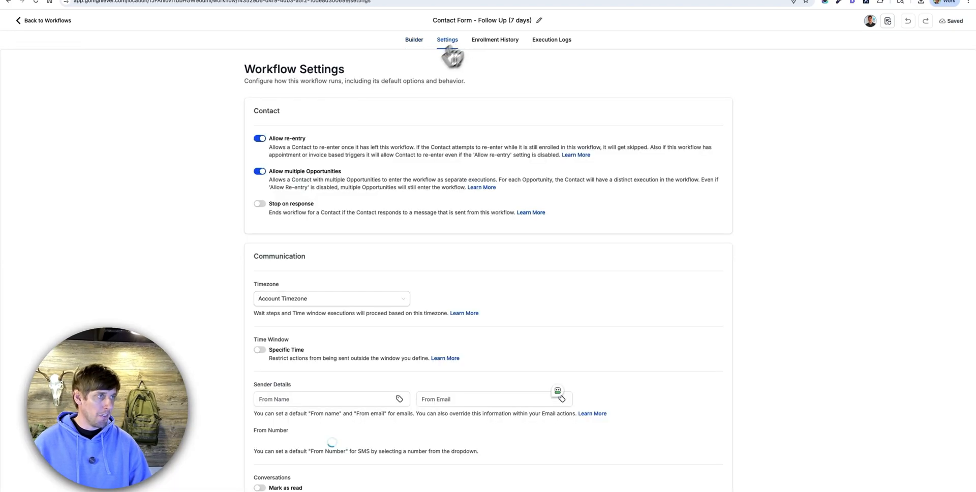
pyautogui.click(263, 205)
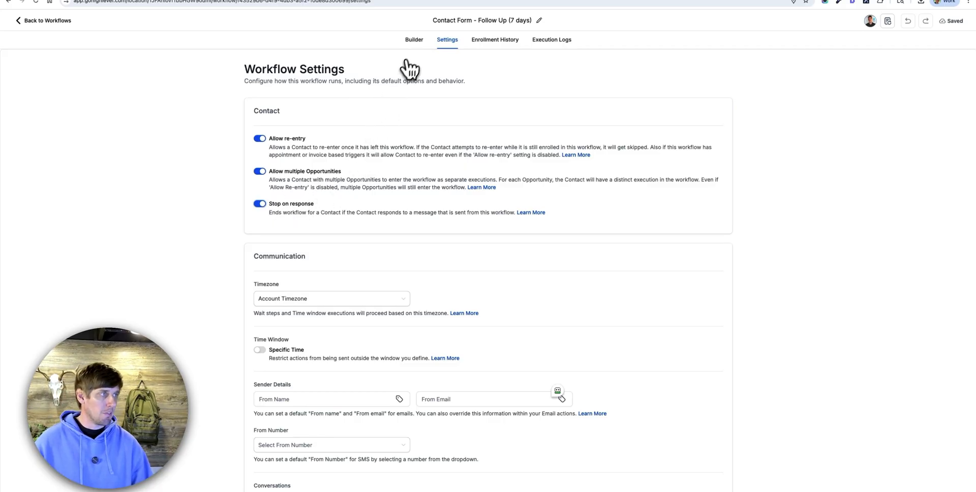
# Add an Assign To User action below the form trigger, assign contacts to the listed user, and save the action
pyautogui.click(419, 43)
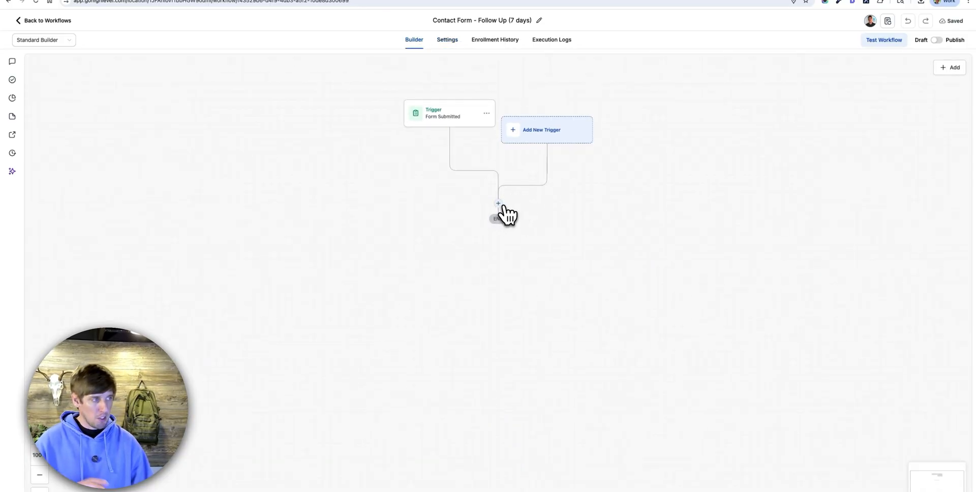
pyautogui.click(499, 204)
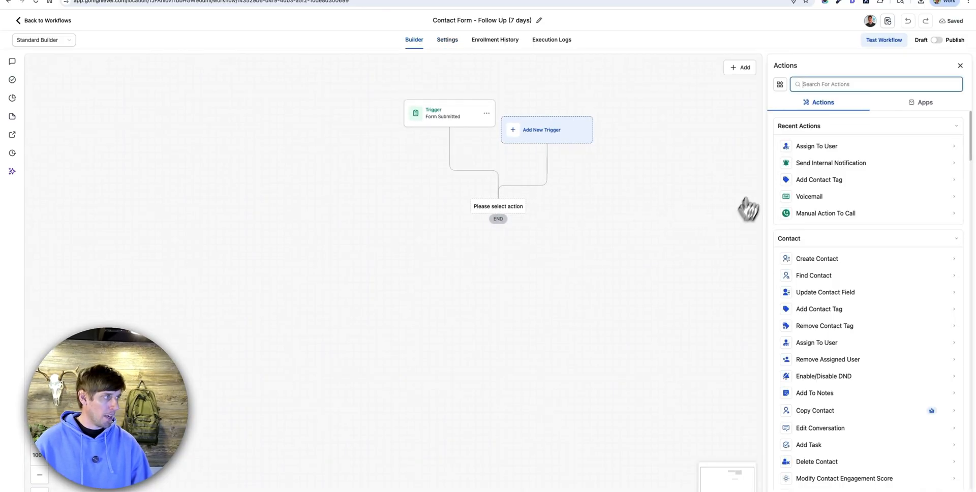
pyautogui.click(830, 148)
pyautogui.click(851, 158)
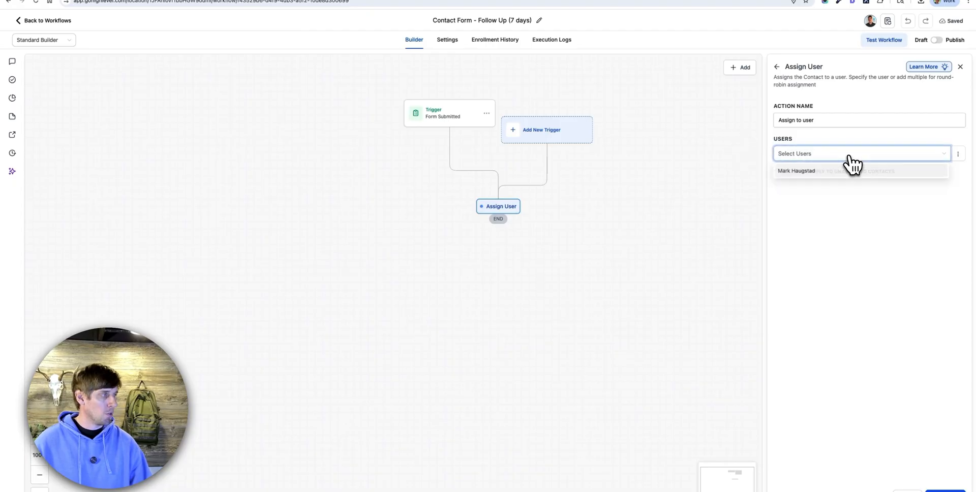
pyautogui.click(818, 172)
pyautogui.click(876, 285)
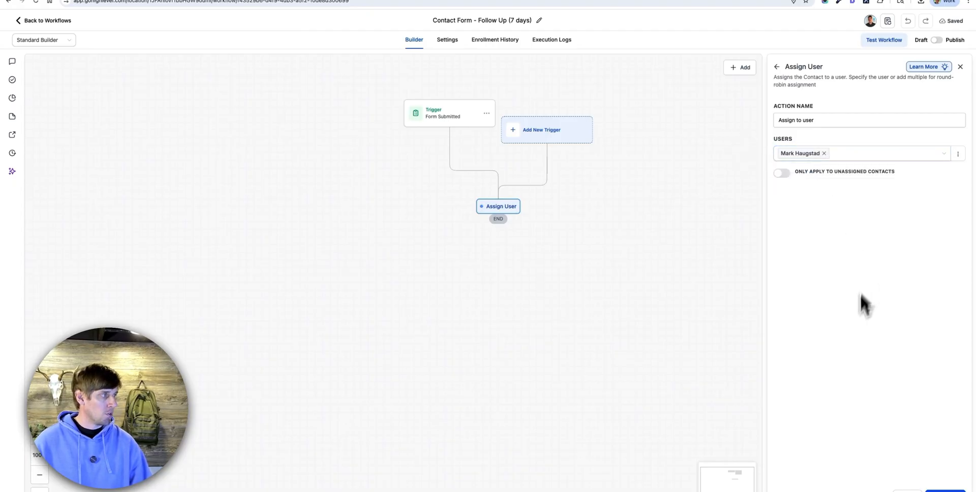
pyautogui.click(946, 490)
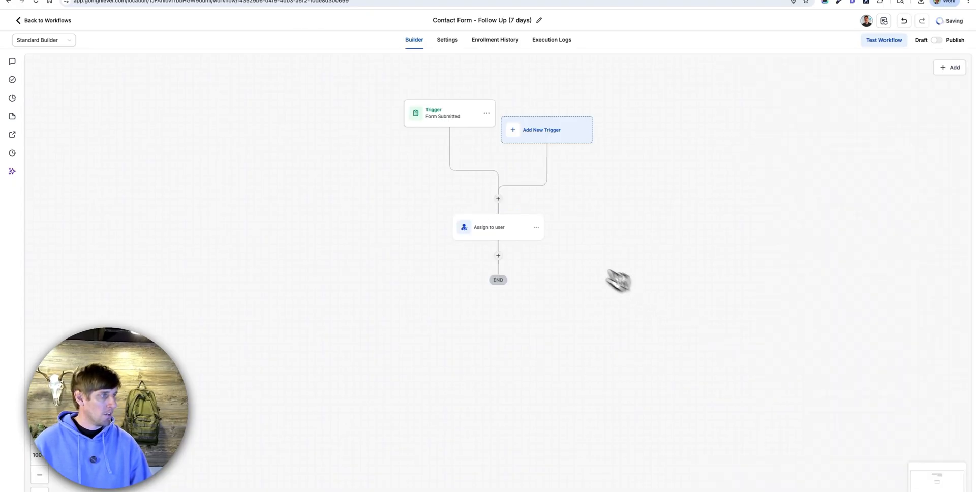
# Add a Send Internal Notification action after the user assignment, with type Notification and title "Lead"
pyautogui.click(498, 256)
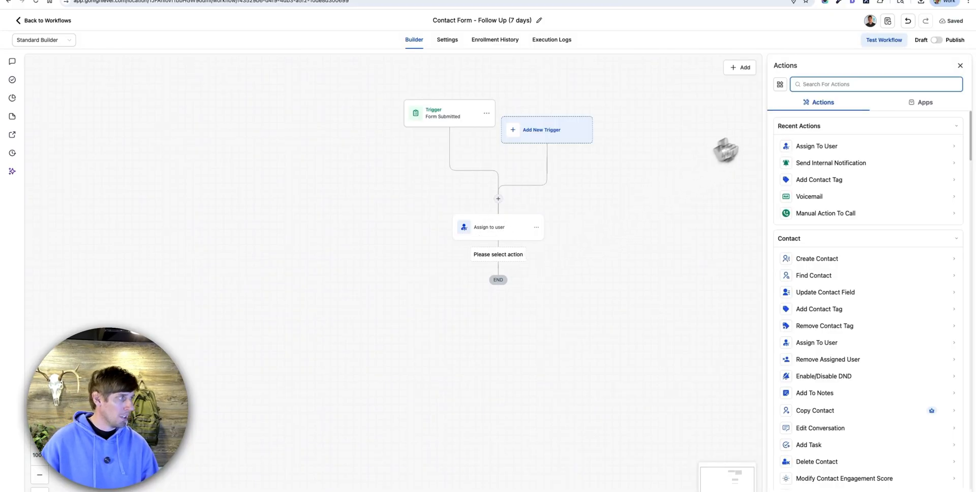
pyautogui.click(859, 165)
pyautogui.click(842, 145)
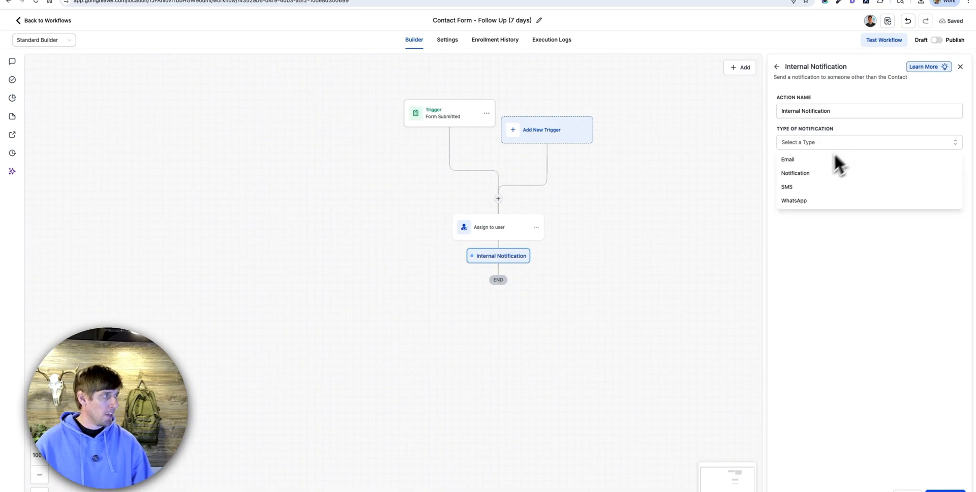
pyautogui.click(811, 174)
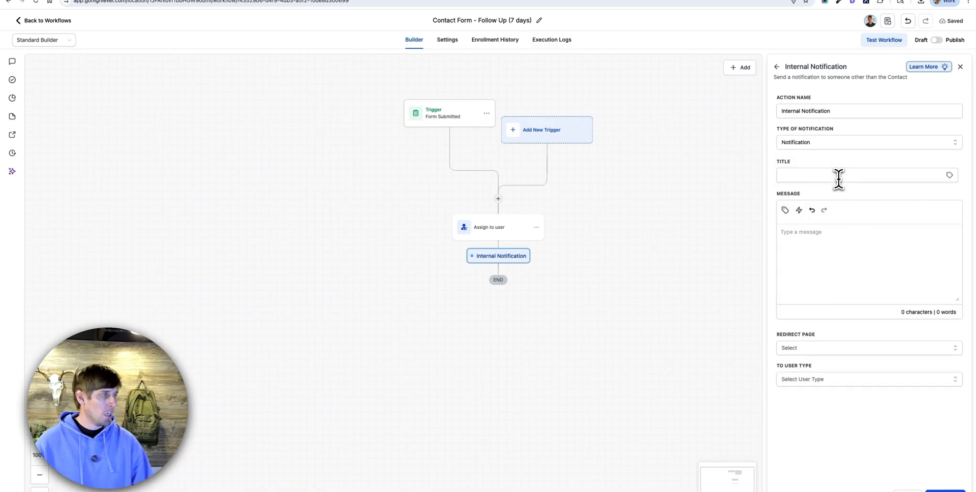
pyautogui.click(839, 177)
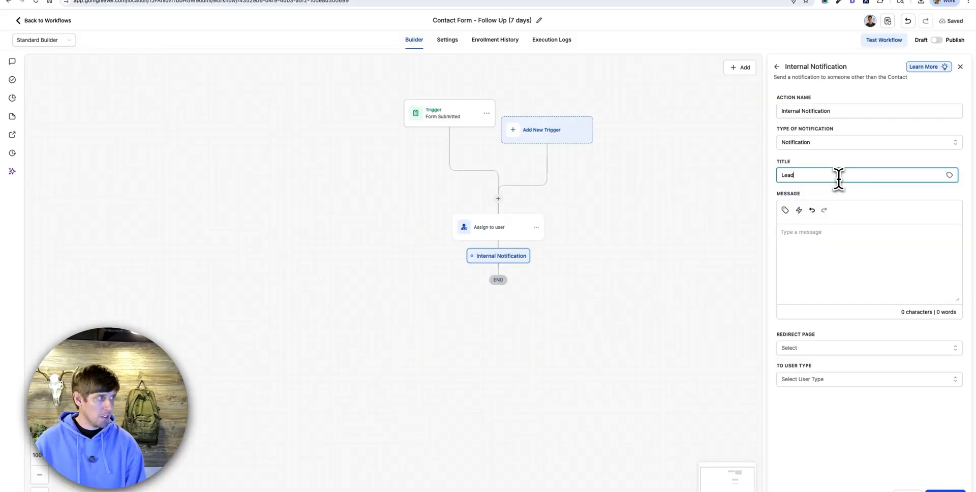
# Write the notification message "Reach out to the new lead" followed by the contact's full name custom value
pyautogui.click(849, 242)
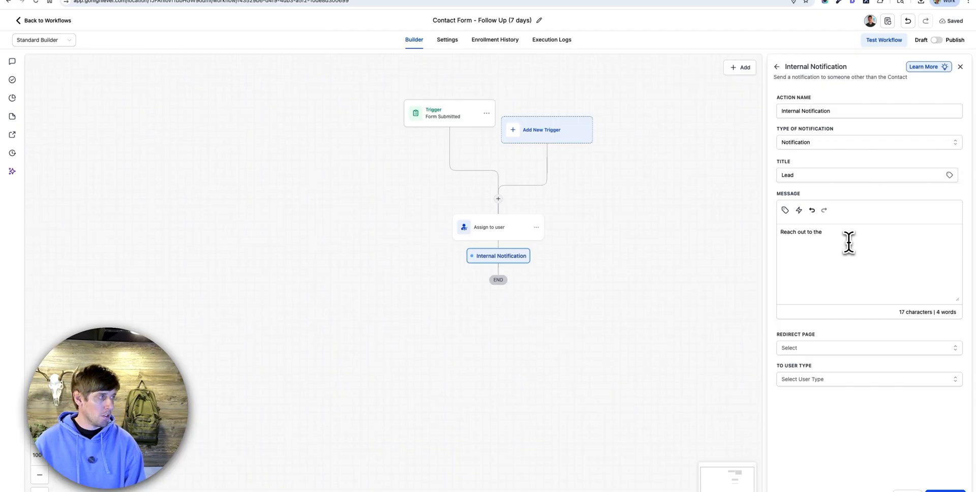
pyautogui.press('BackSpace')
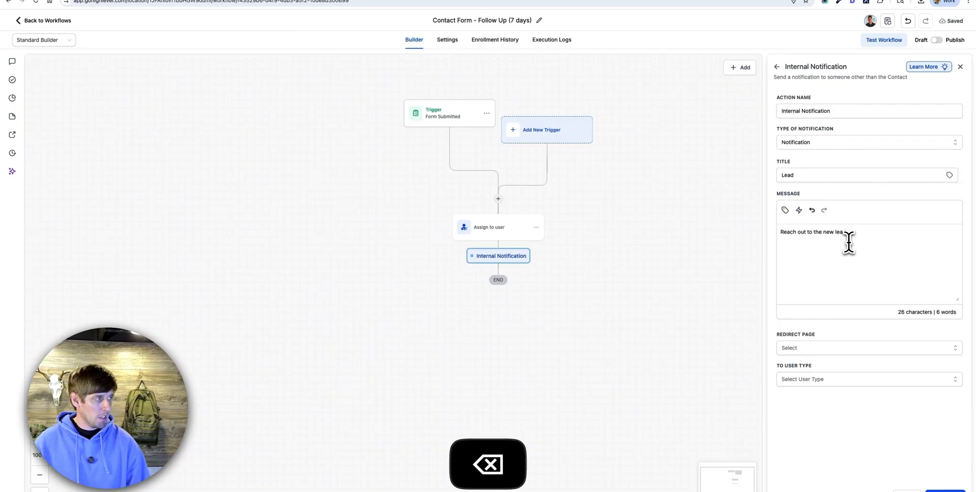
pyautogui.click(785, 211)
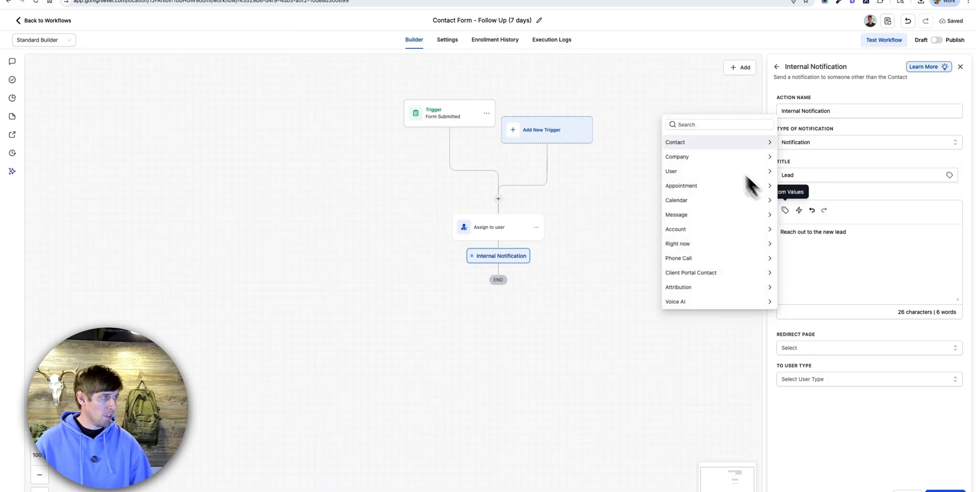
pyautogui.click(714, 147)
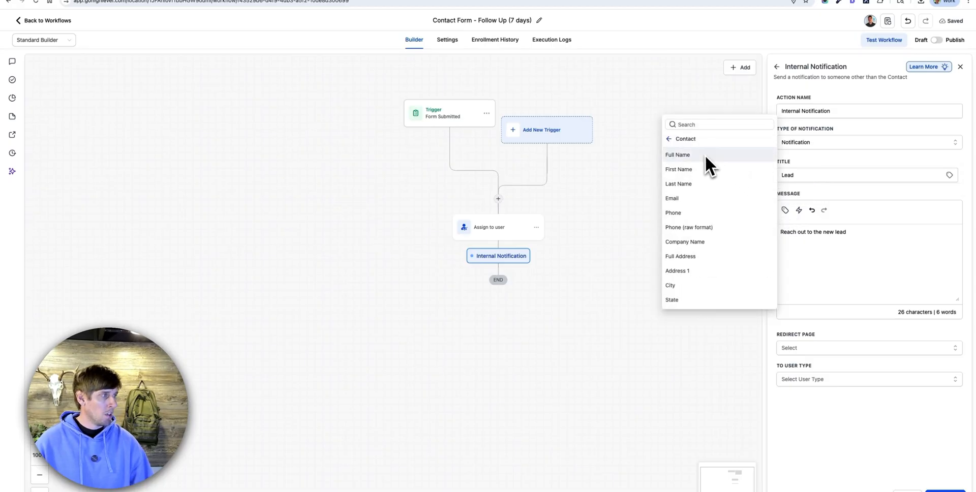
pyautogui.click(703, 157)
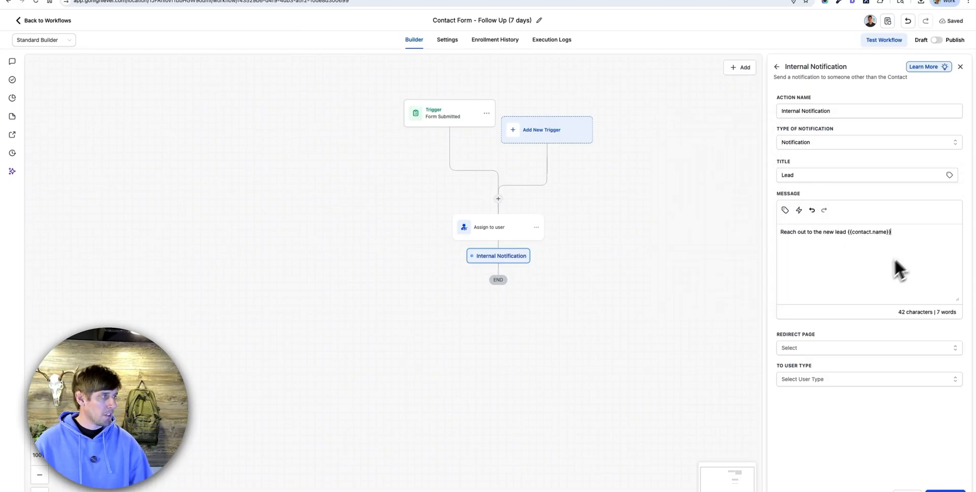
# Set the notification's redirect page to Conversation and its recipient to the particular user, and save the action
pyautogui.click(945, 491)
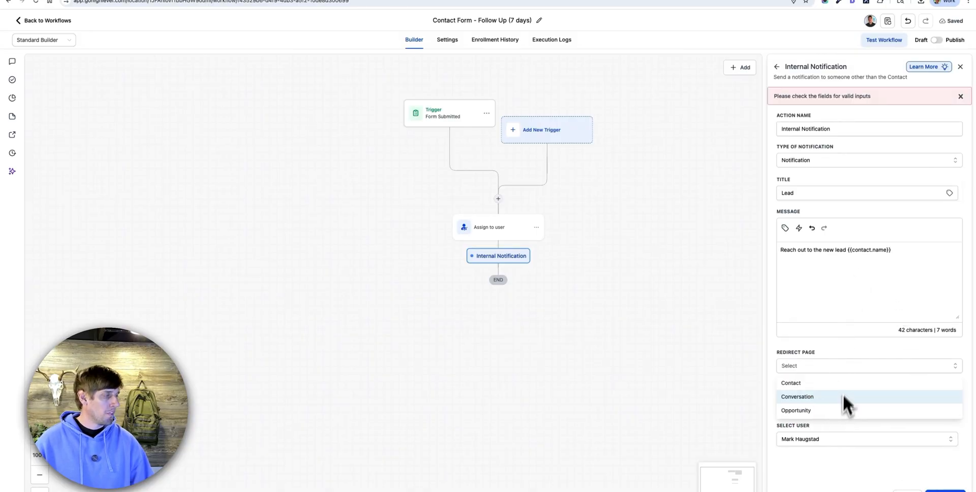
pyautogui.click(849, 351)
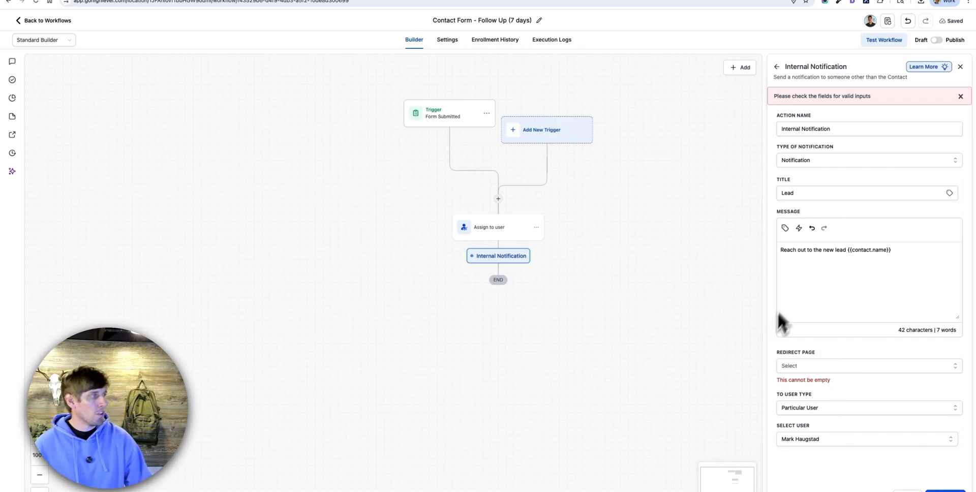
pyautogui.click(825, 370)
pyautogui.click(826, 396)
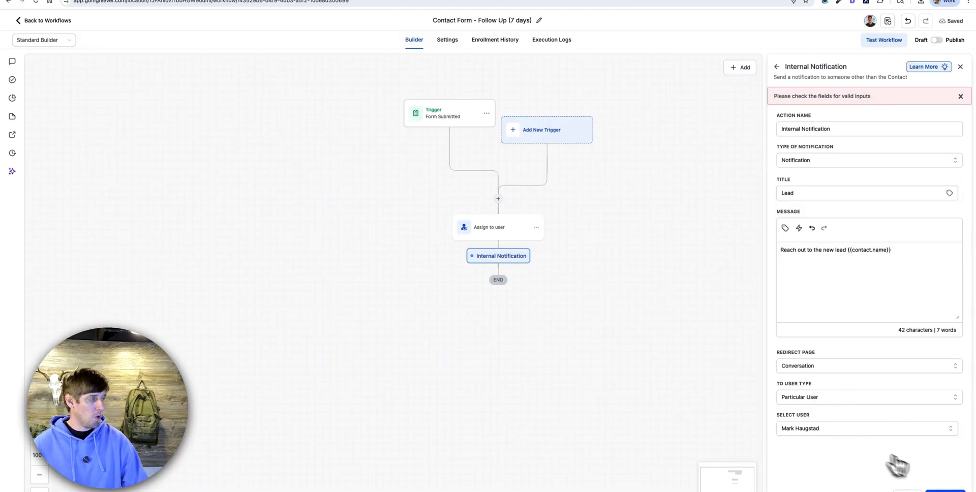
pyautogui.click(945, 490)
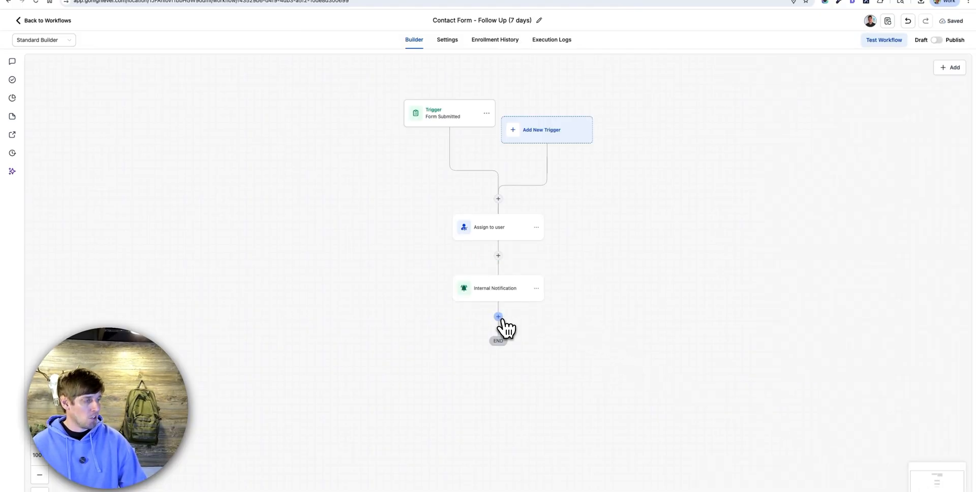
pyautogui.click(498, 316)
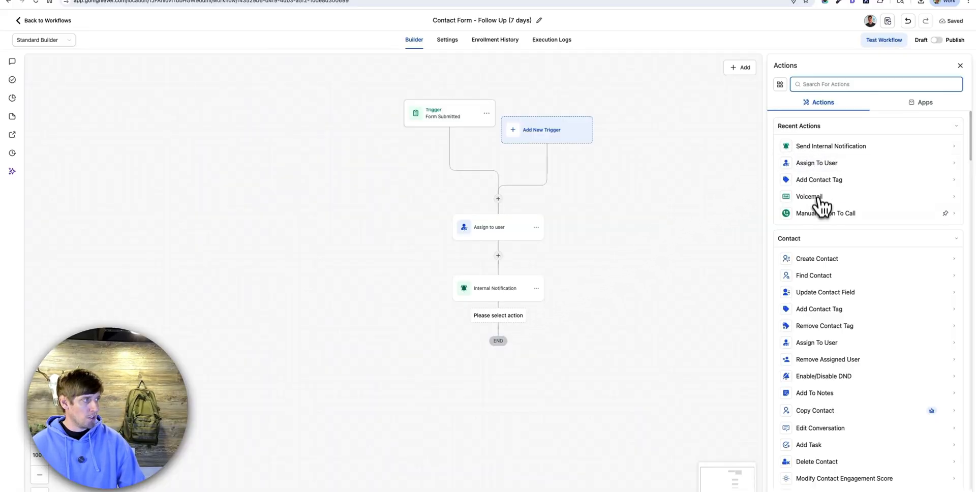
pyautogui.click(823, 149)
pyautogui.click(818, 147)
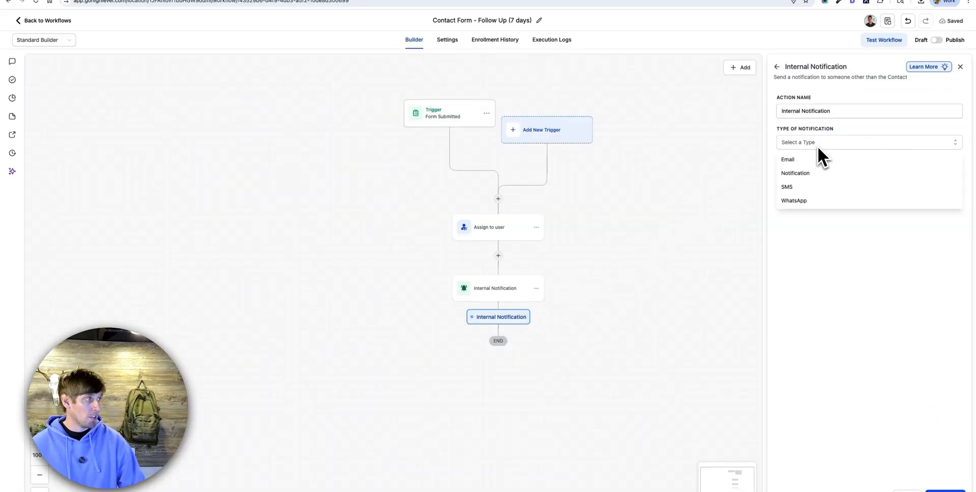
pyautogui.click(805, 189)
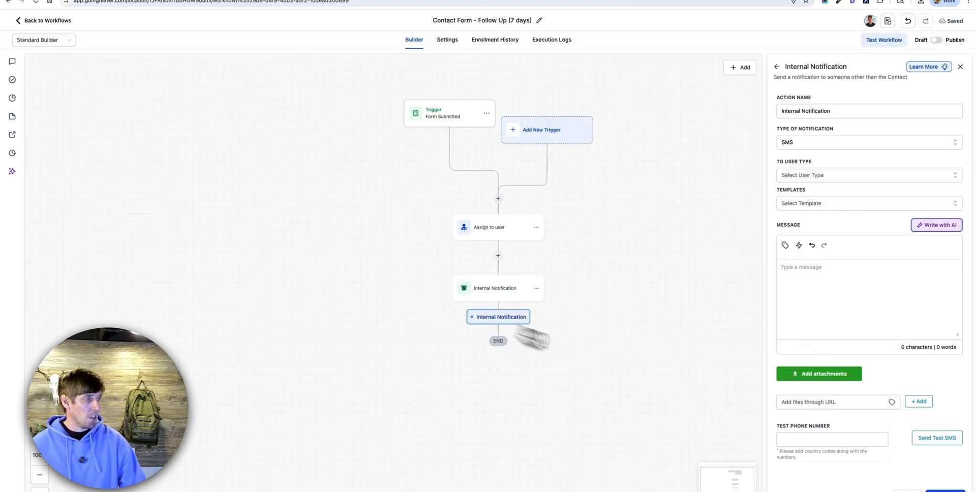
pyautogui.click(498, 355)
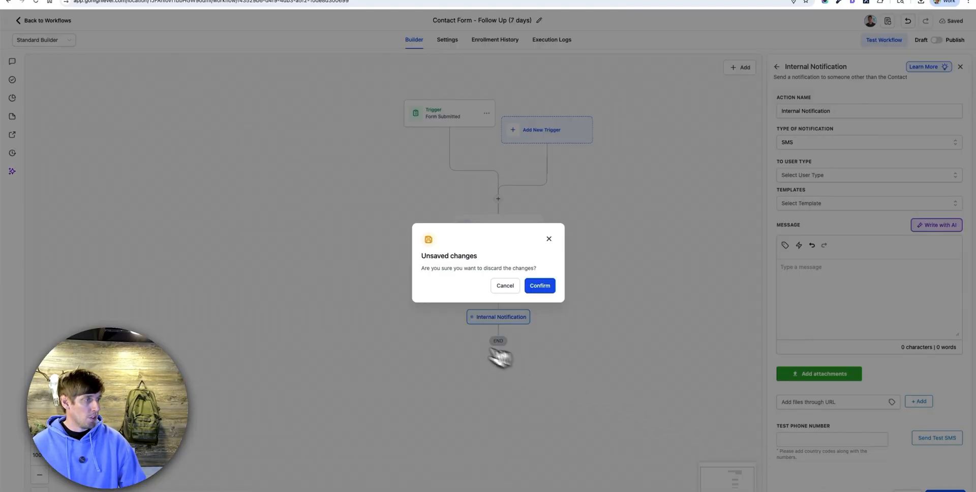
pyautogui.click(540, 285)
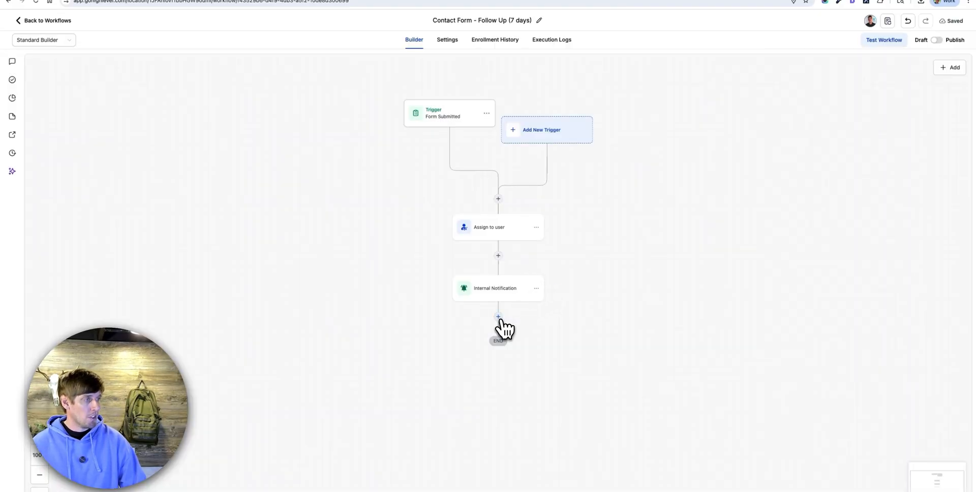
# Find the Send SMS action and add it after the internal notification
pyautogui.click(499, 317)
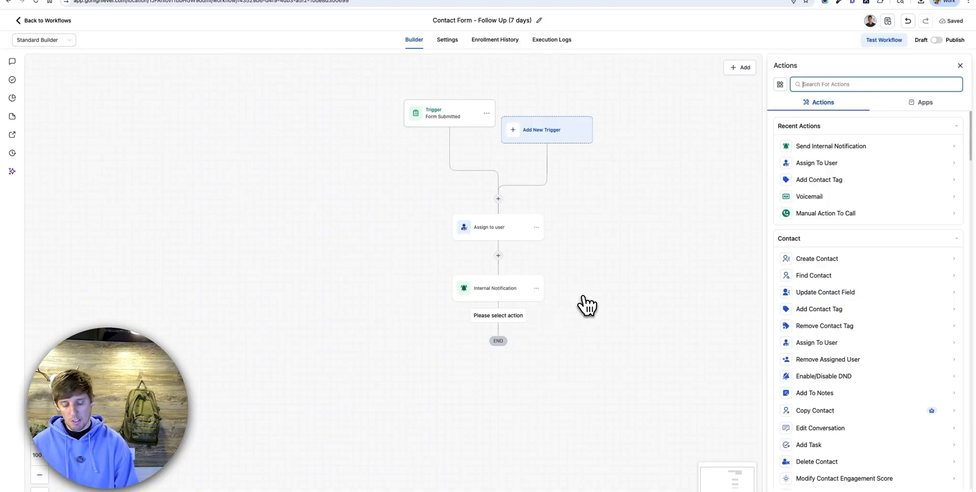
pyautogui.write('sms')
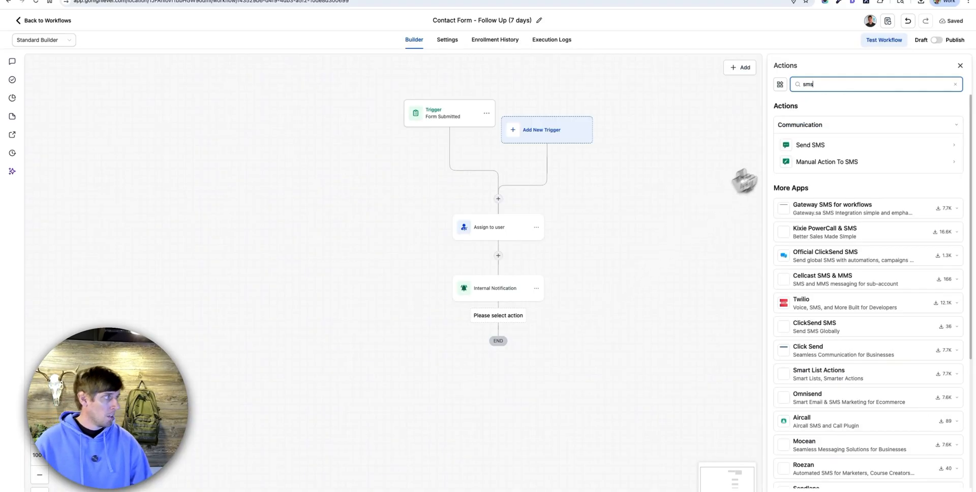
pyautogui.click(806, 150)
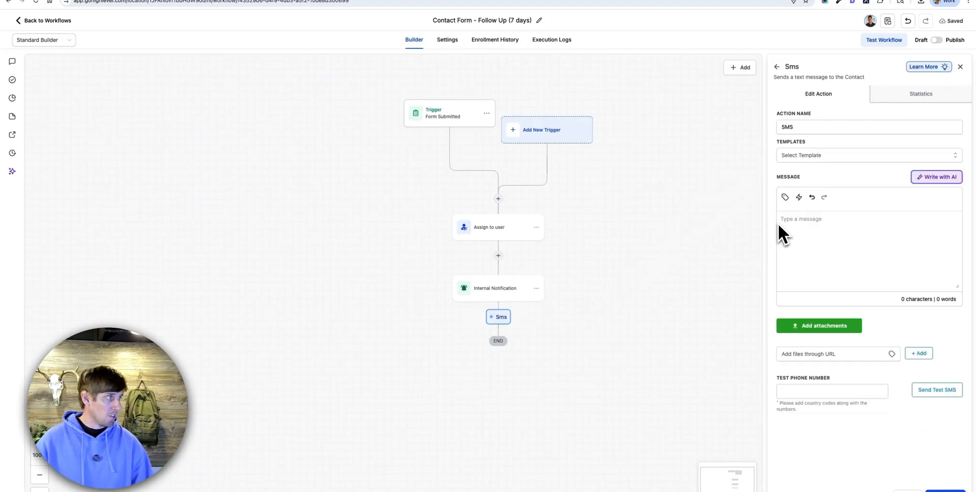
# Write the SMS message "Thank you for contacting our shop! Someone will be in contact with you shortly." and save the action
pyautogui.write('Thank you for')
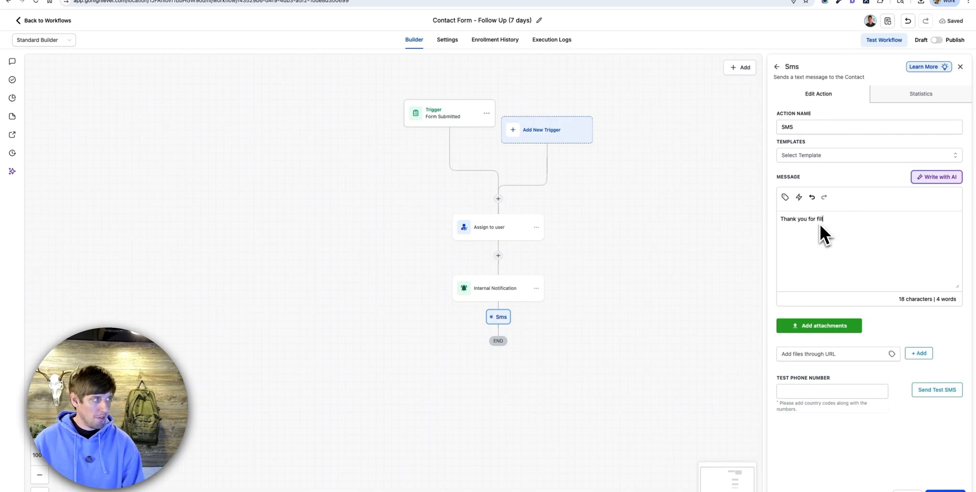
pyautogui.write(' fill')
pyautogui.press('BackSpace')
pyautogui.press('BackSpace')
pyautogui.press('BackSpace')
pyautogui.press('BackSpace')
pyautogui.press('BackSpace')
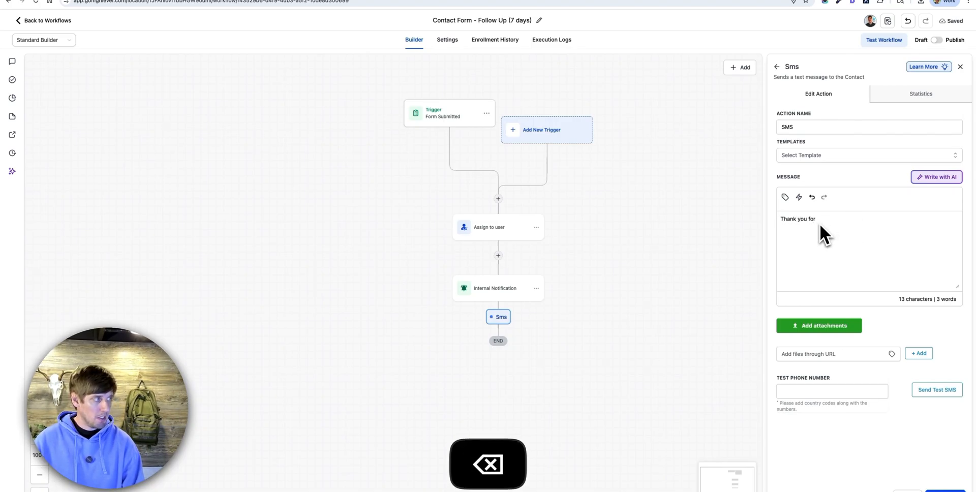
pyautogui.write('contacing you')
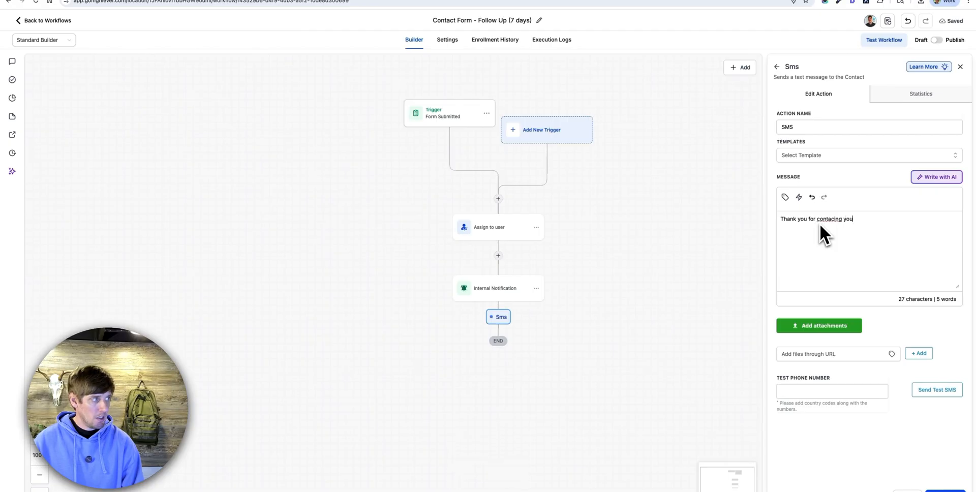
pyautogui.press('BackSpace')
pyautogui.press('BackSpace')
pyautogui.press('BackSpace')
pyautogui.press('BackSpace')
pyautogui.press('BackSpace')
pyautogui.press('BackSpace')
pyautogui.press('BackSpace')
pyautogui.write('ting our shop! Someone w')
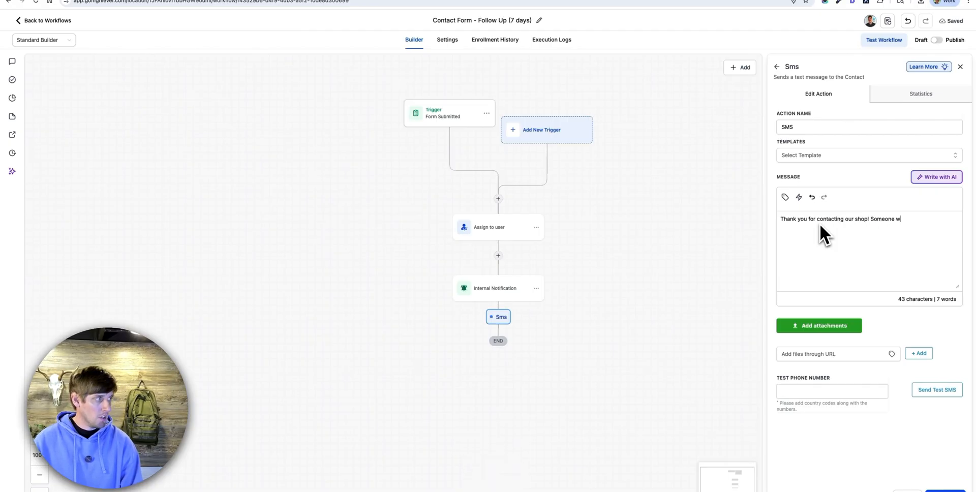
pyautogui.write('ill be in contact with you shortly.')
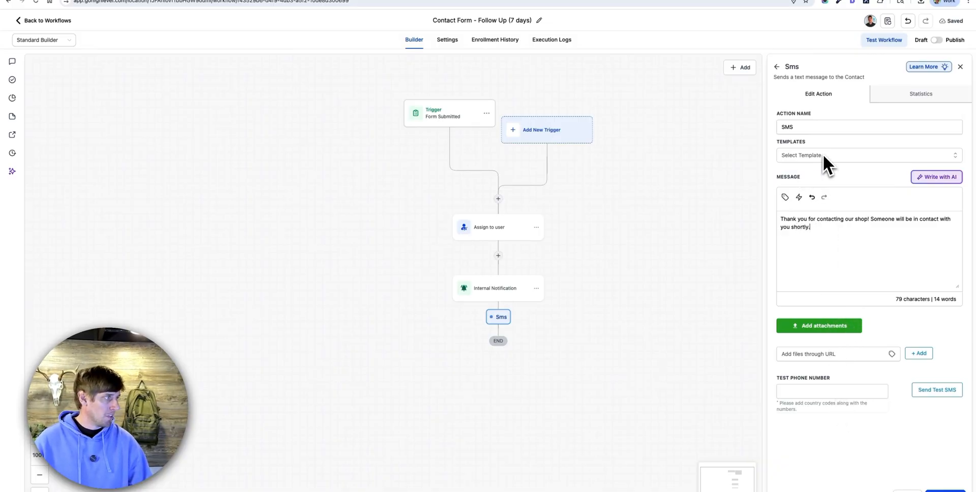
pyautogui.click(945, 490)
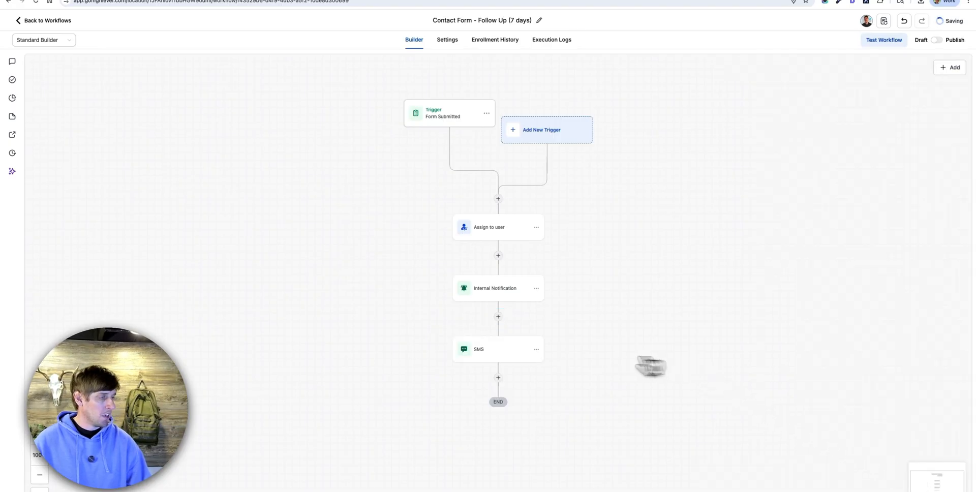
# Add a Wait action after the SMS with a time delay of 2 minutes and save it
pyautogui.scroll(-1, 501, 357)
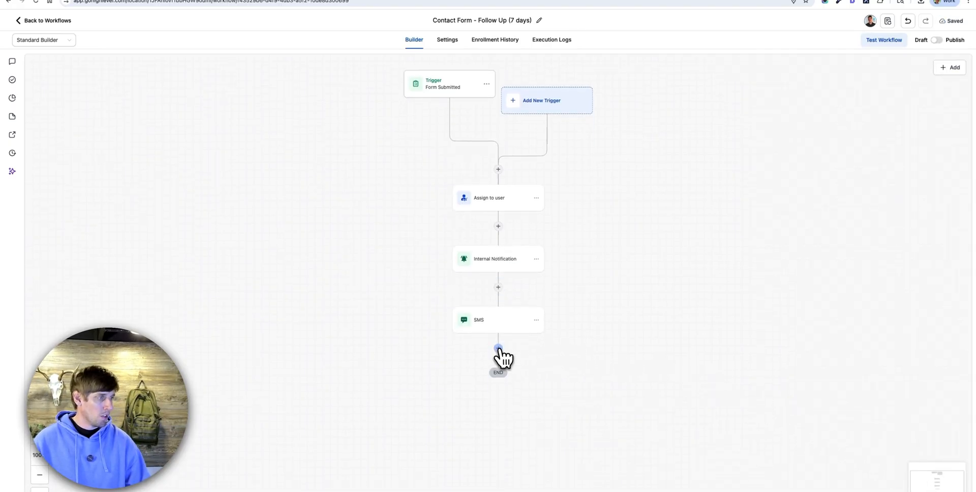
pyautogui.click(499, 350)
pyautogui.write('wait')
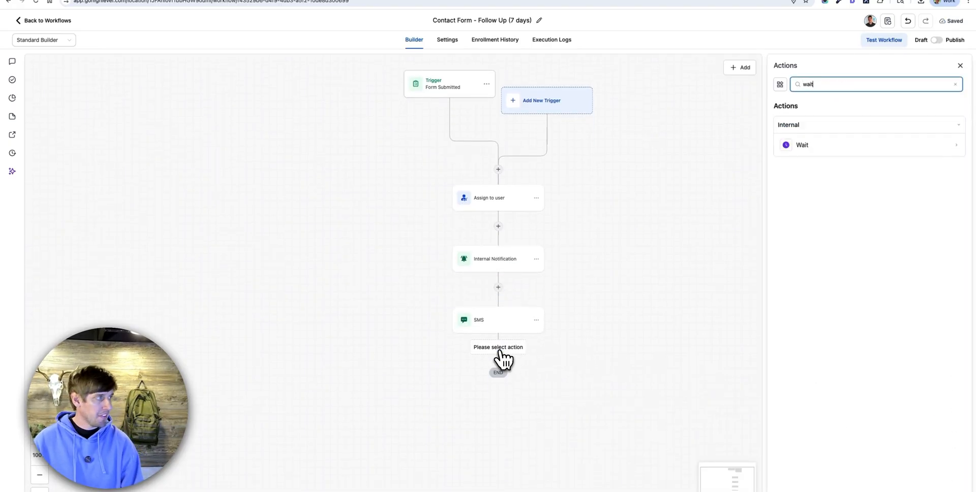
pyautogui.click(863, 146)
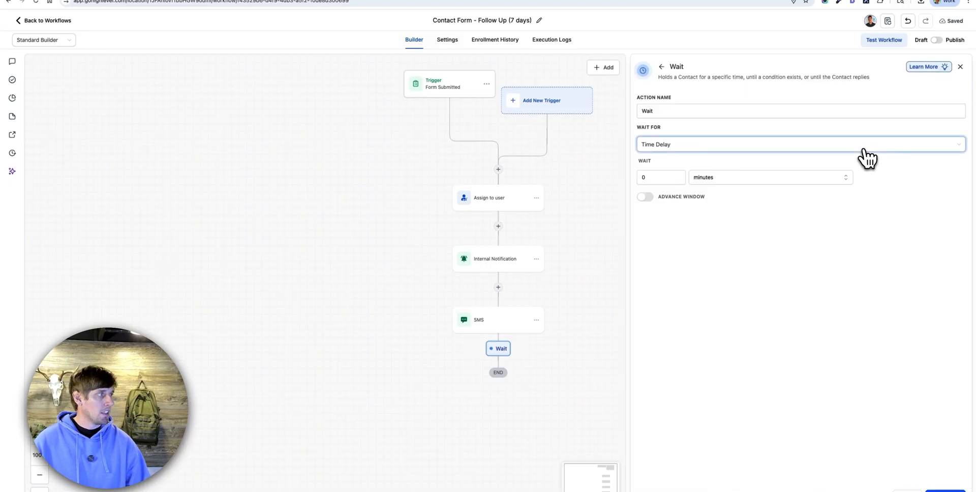
pyautogui.click(651, 178)
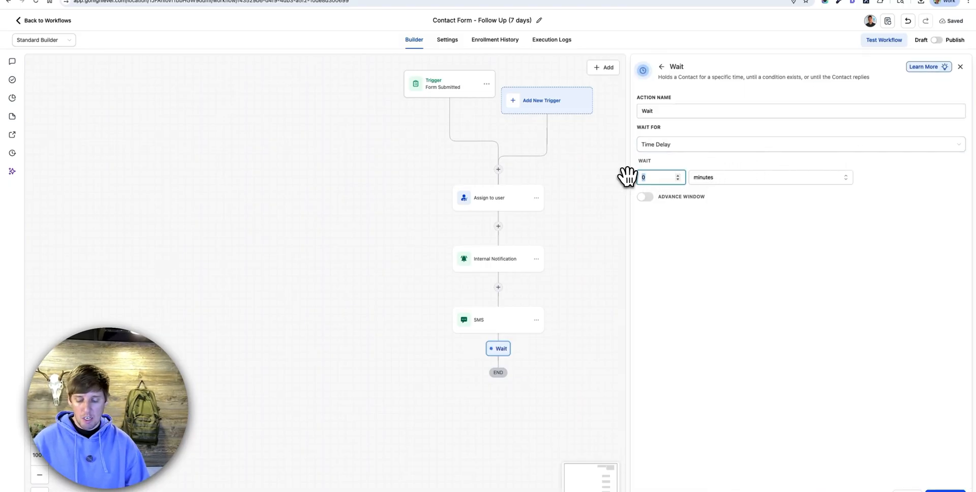
pyautogui.write('2')
pyautogui.click(746, 308)
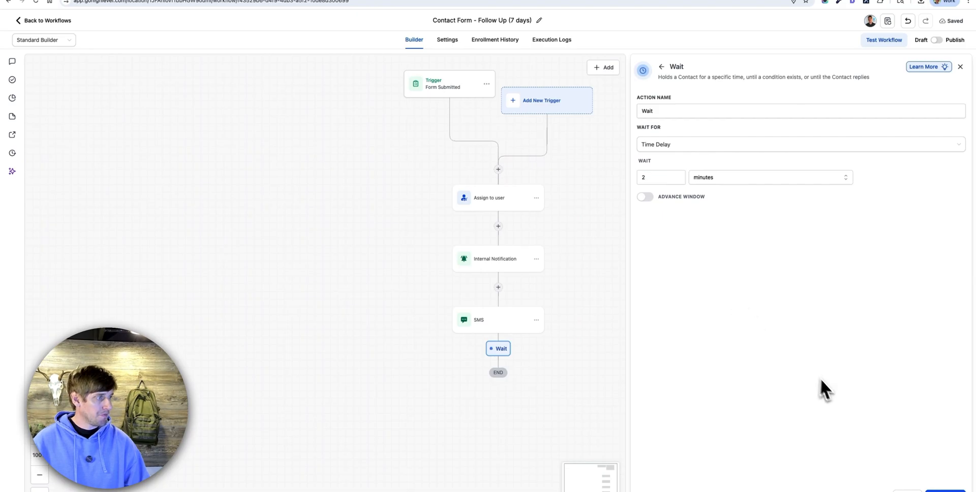
pyautogui.click(945, 491)
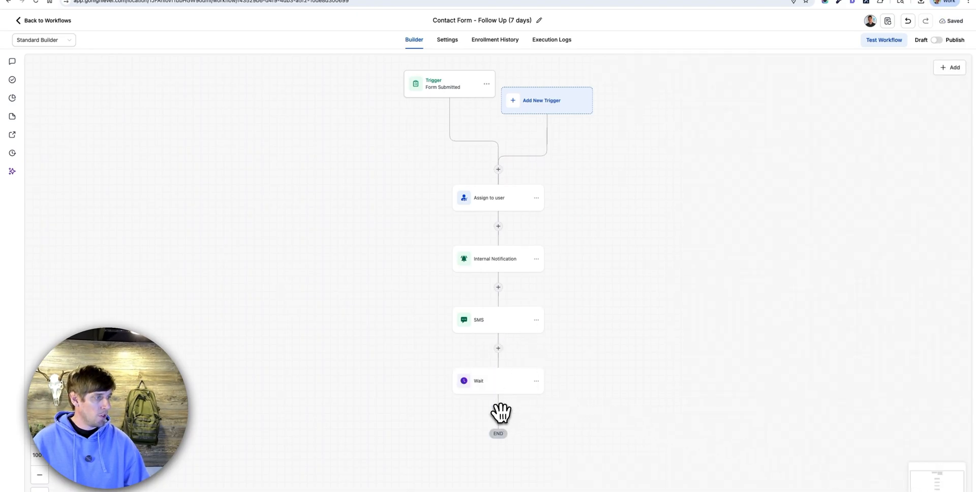
# Add a Send SMS action after the wait with the message "How can we help you today?" and save it
pyautogui.click(499, 411)
pyautogui.write('sms')
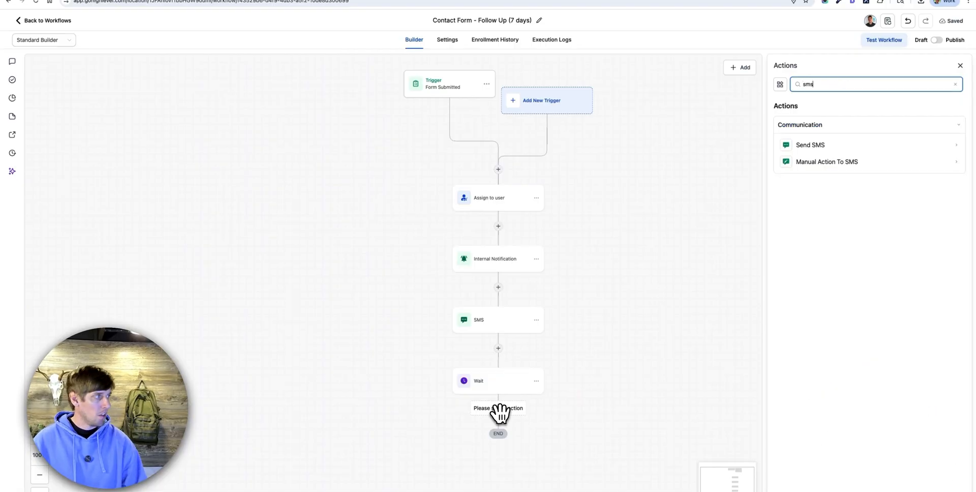
pyautogui.click(818, 147)
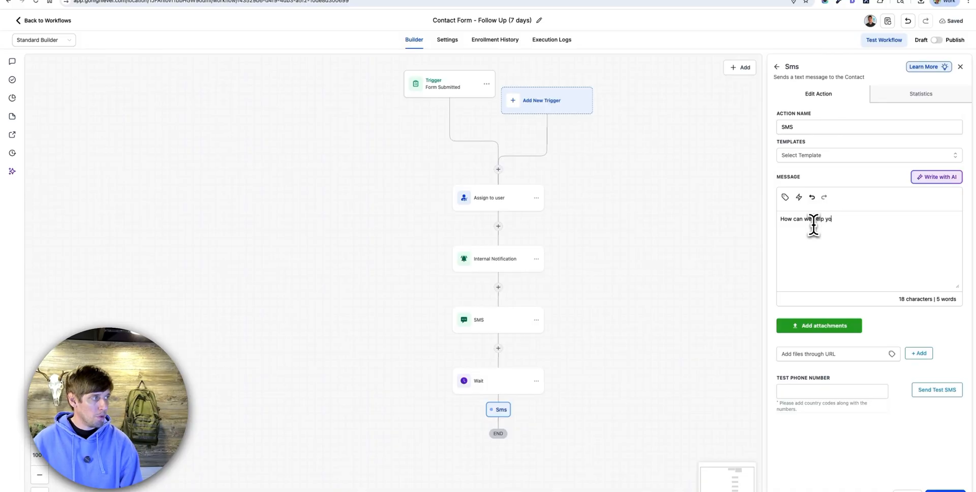
pyautogui.write('?')
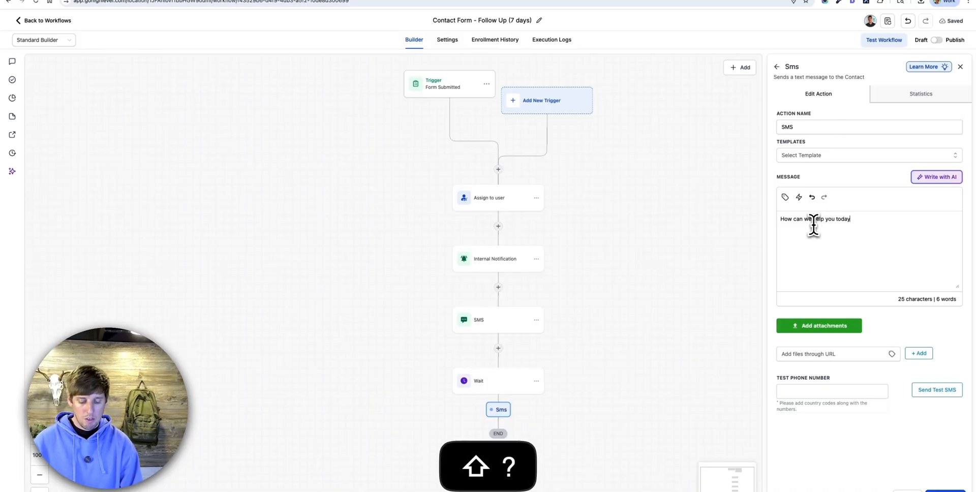
pyautogui.click(946, 487)
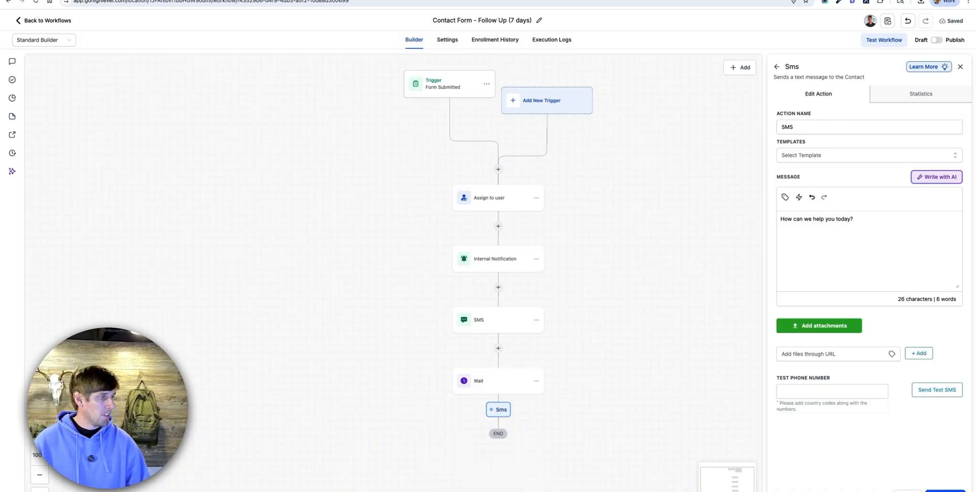
# Add a Wait action after the second SMS with a delay of 1 days, name it "Wait (1 day)" and save it
pyautogui.scroll(-2, 584, 364)
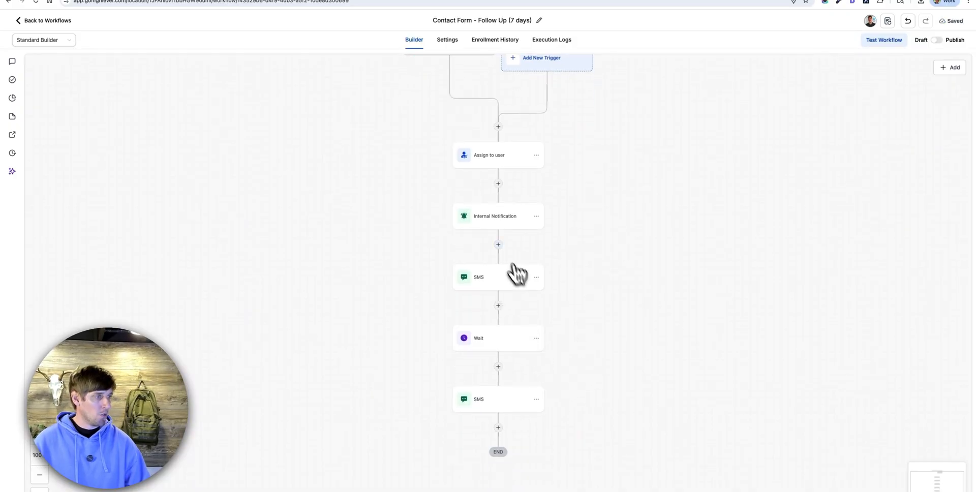
pyautogui.moveTo(528, 283)
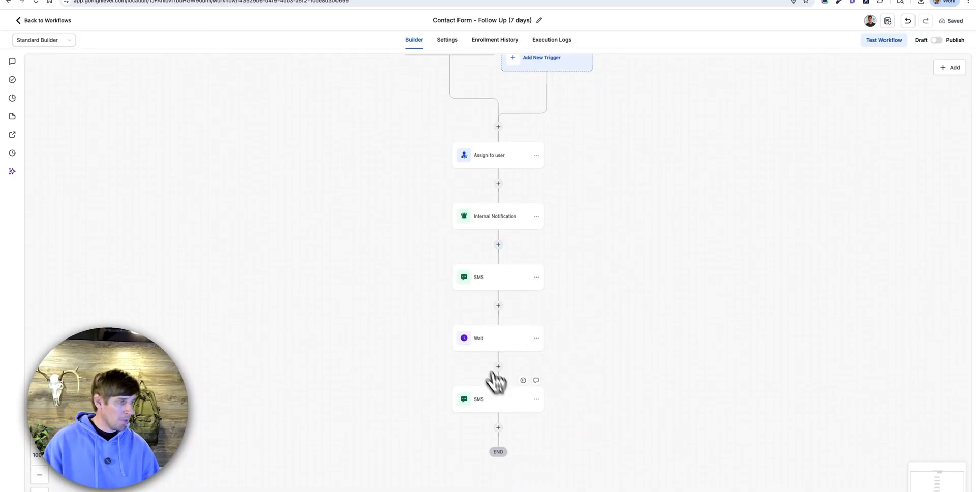
pyautogui.scroll(-1, 501, 411)
pyautogui.click(499, 408)
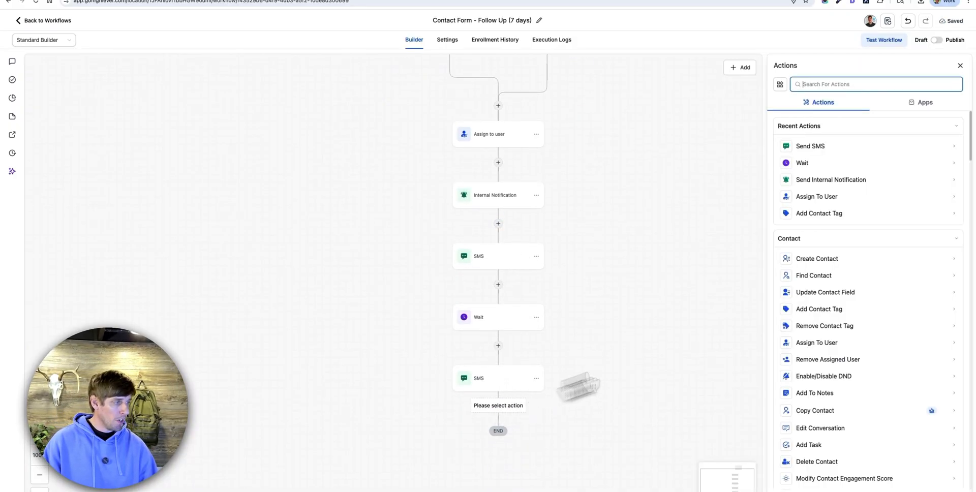
pyautogui.click(829, 170)
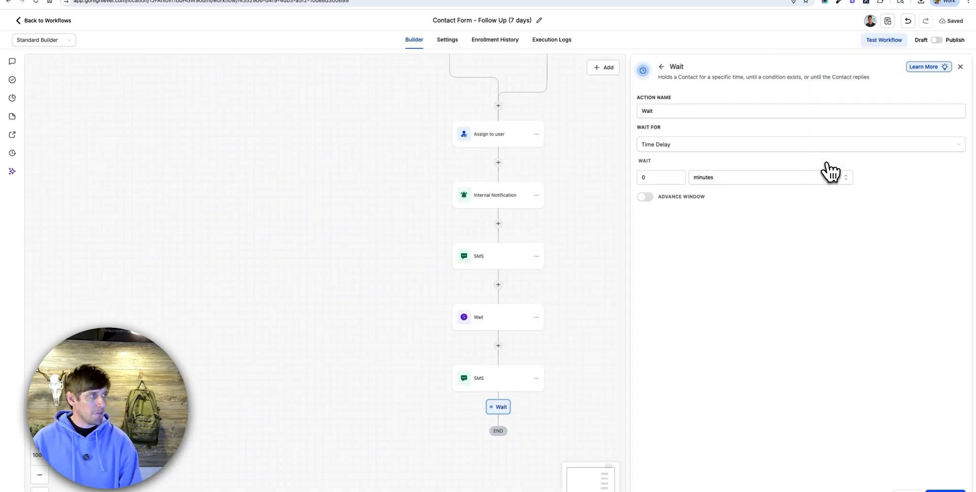
pyautogui.click(721, 177)
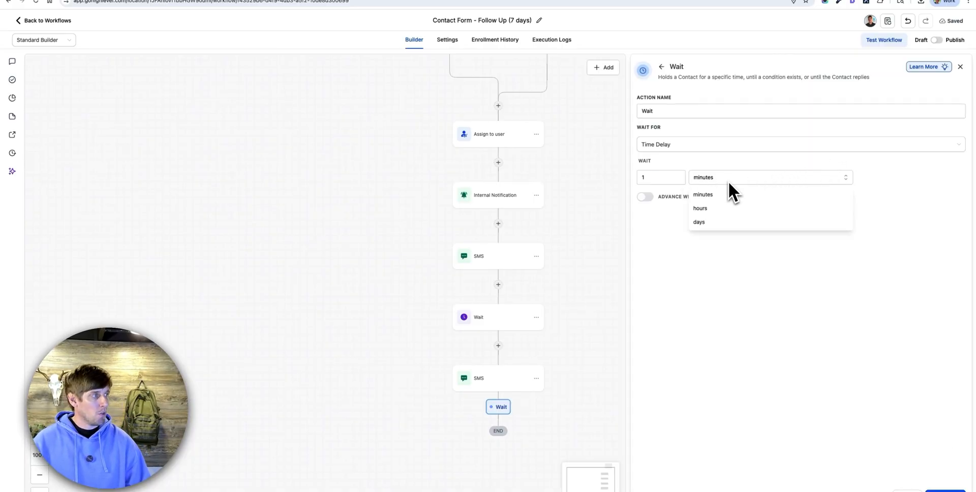
pyautogui.click(719, 222)
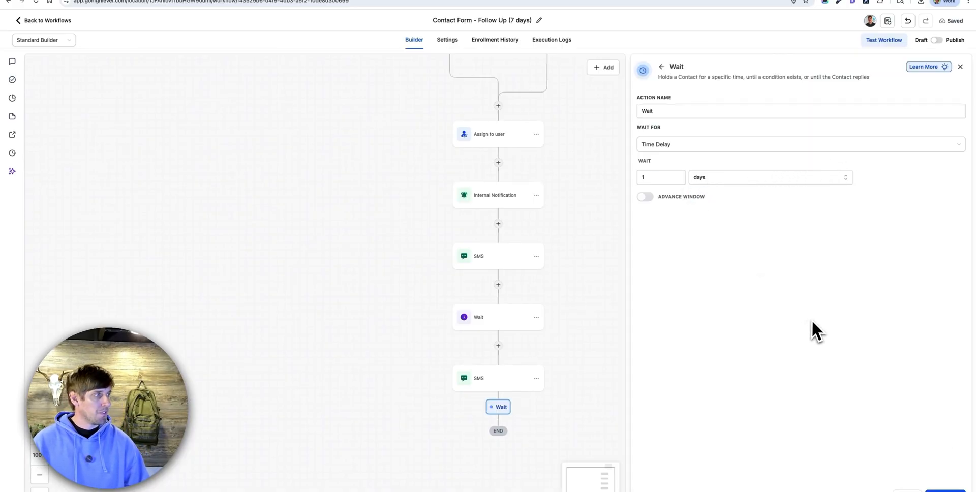
pyautogui.click(748, 114)
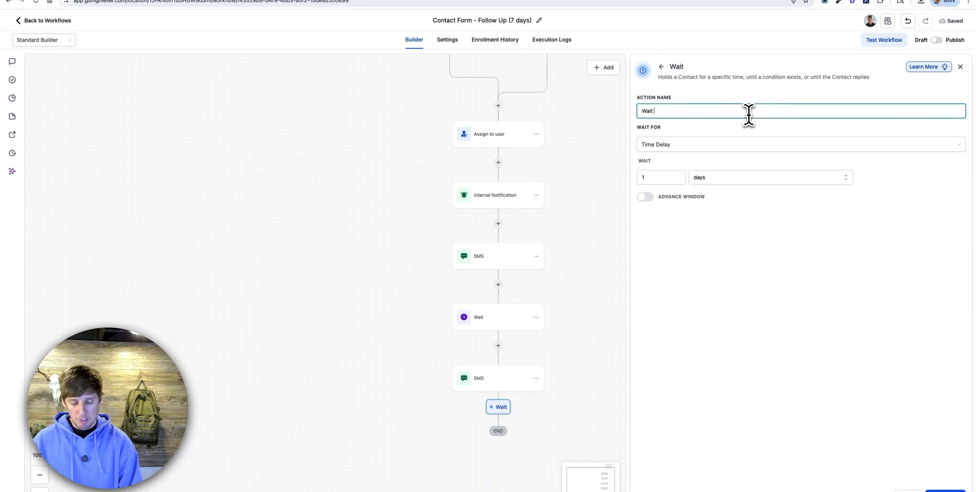
pyautogui.write('(1 day)')
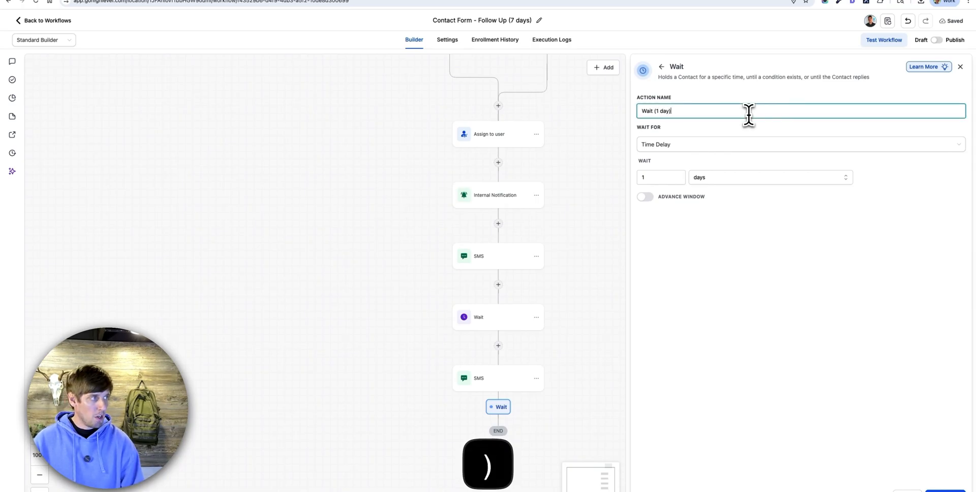
pyautogui.click(946, 490)
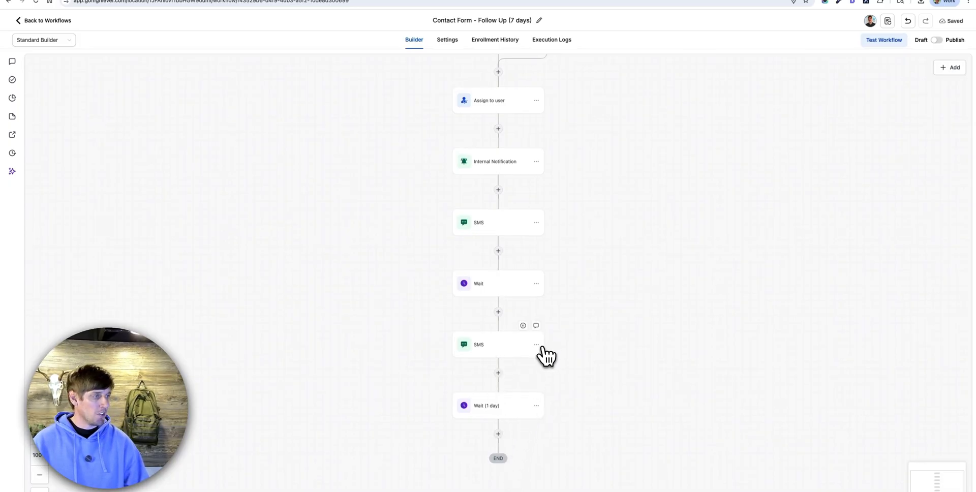
# Copy the second SMS action and paste it below the "Wait (1 day)" action
pyautogui.click(539, 350)
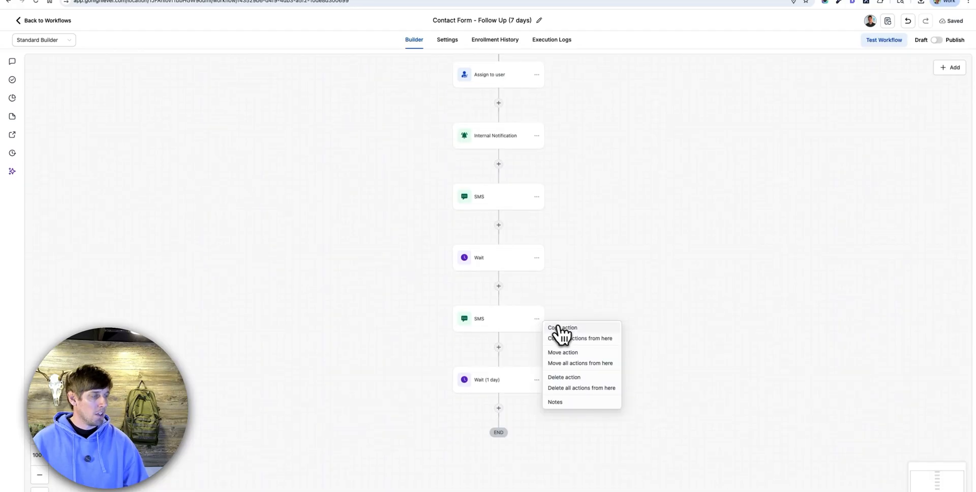
pyautogui.click(563, 329)
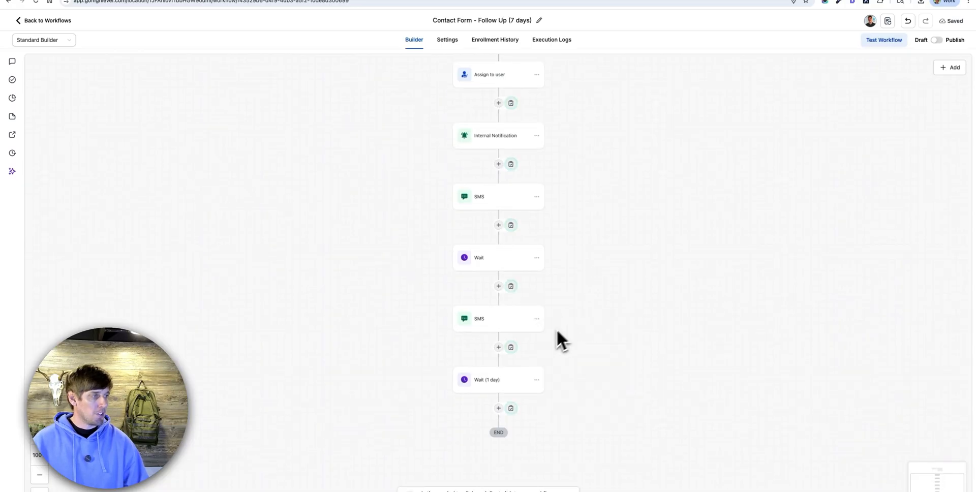
pyautogui.click(511, 408)
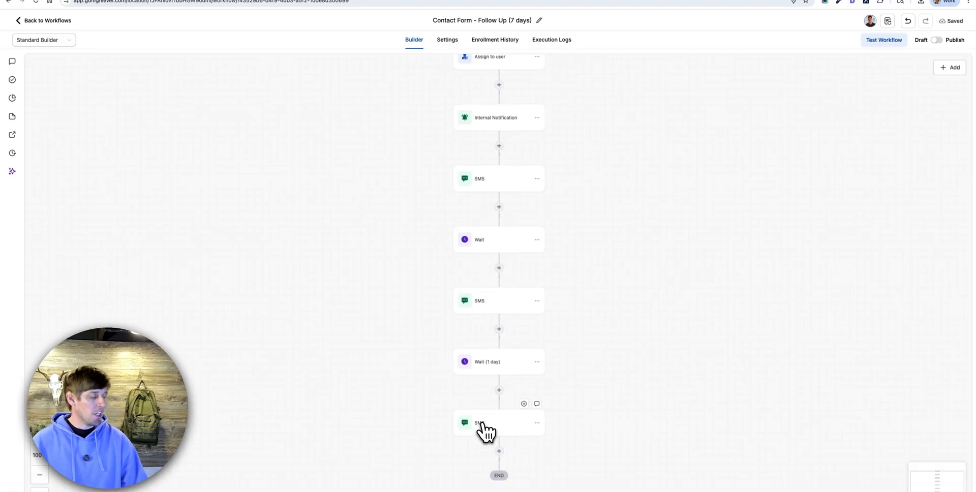
# Replace the copied SMS's message with "Do you still need help with your vehicle?"
pyautogui.click(484, 429)
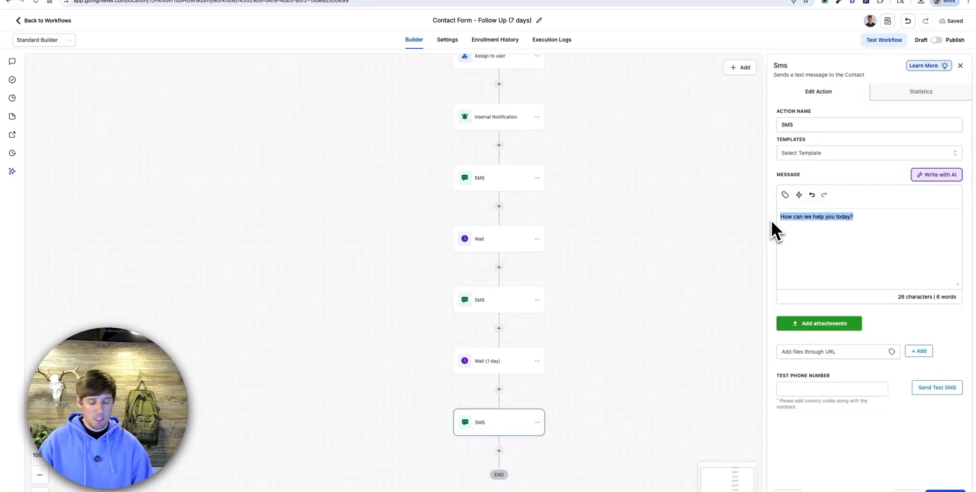
pyautogui.write('Do you ')
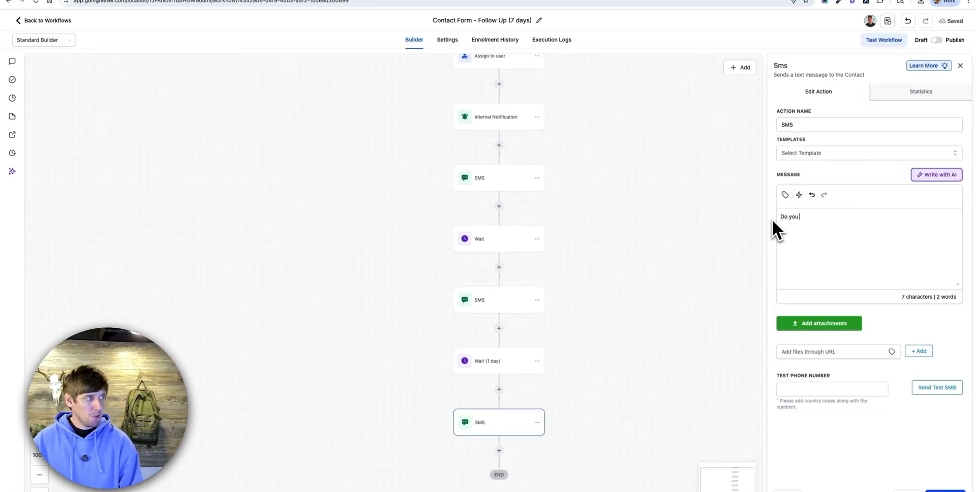
pyautogui.write('stilll')
pyautogui.press('BackSpace')
pyautogui.write('need hi')
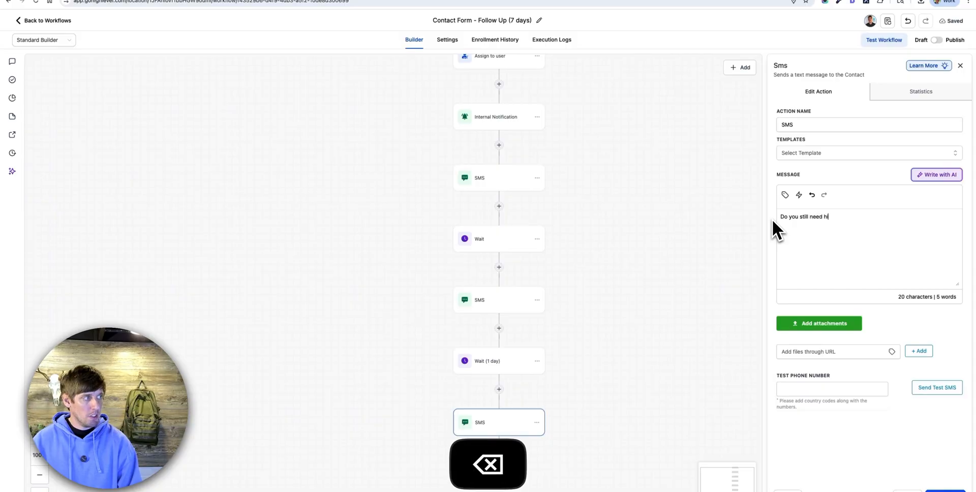
pyautogui.press('BackSpace')
pyautogui.write('elp with yo')
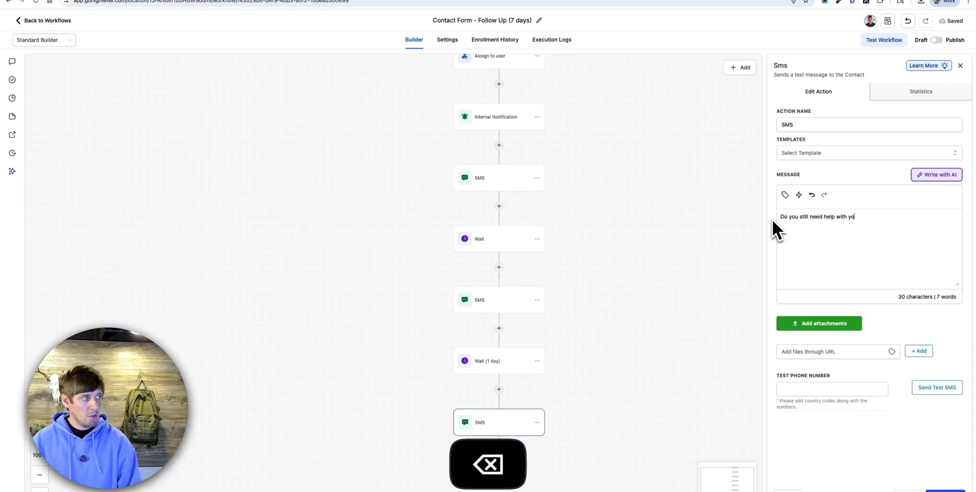
pyautogui.write('ur vehicle?')
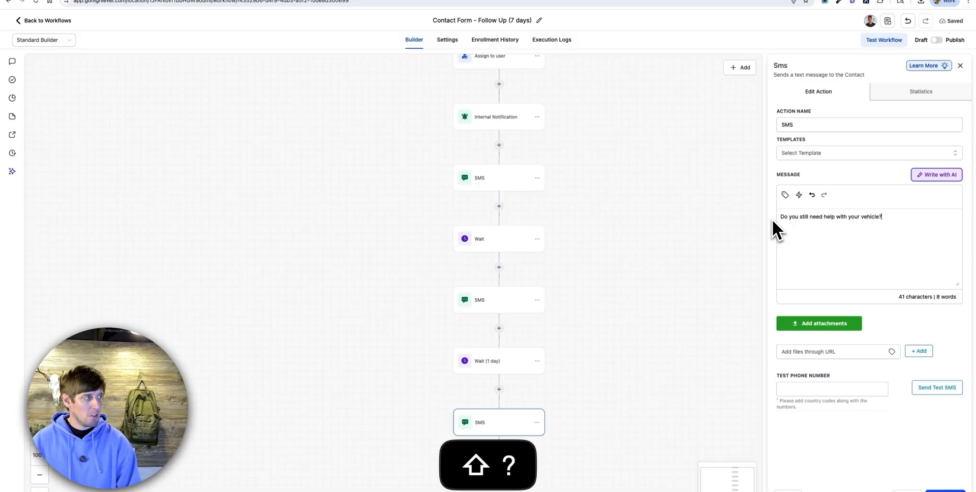
# Rename the copied SMS action "SMS (msg 3 - day 2)" and save it
pyautogui.click(797, 124)
pyautogui.write('(day 2)')
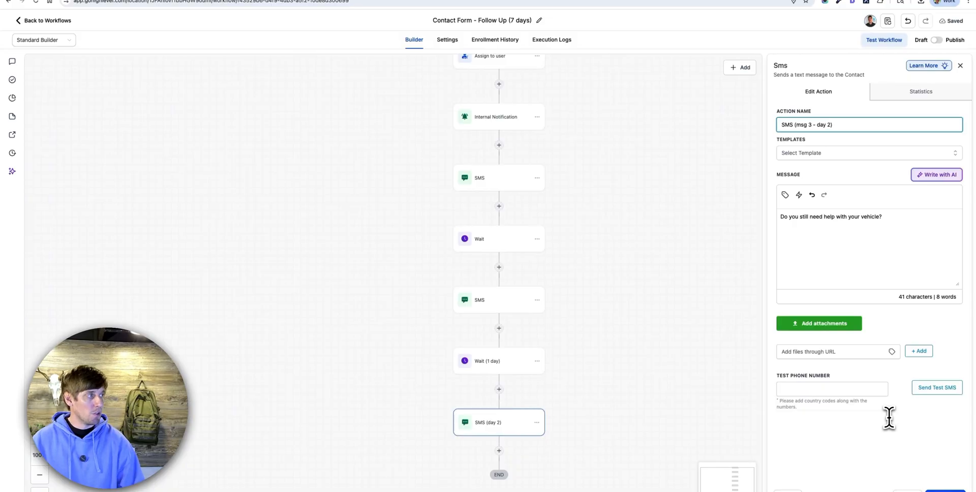
pyautogui.click(945, 490)
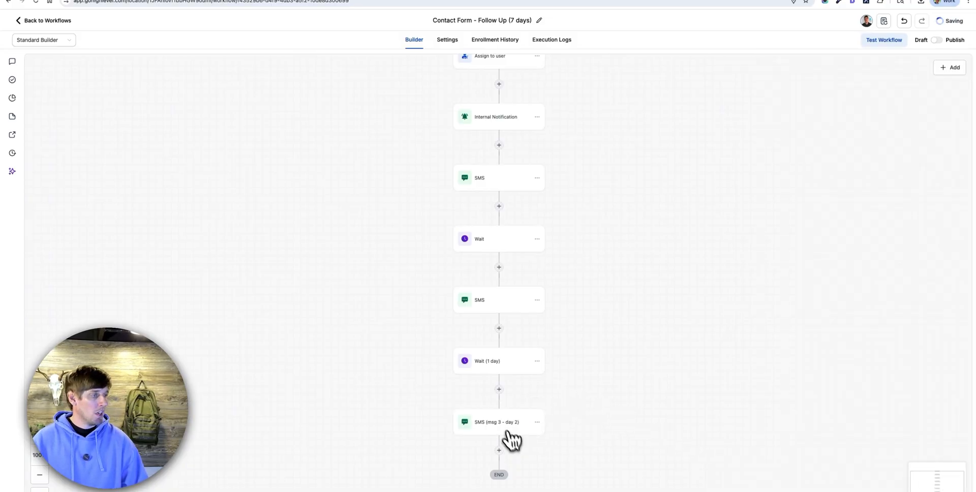
# Copy the "Wait (1 day)" action and paste it below "SMS (msg 3 - day 2)"
pyautogui.scroll(-1, 512, 392)
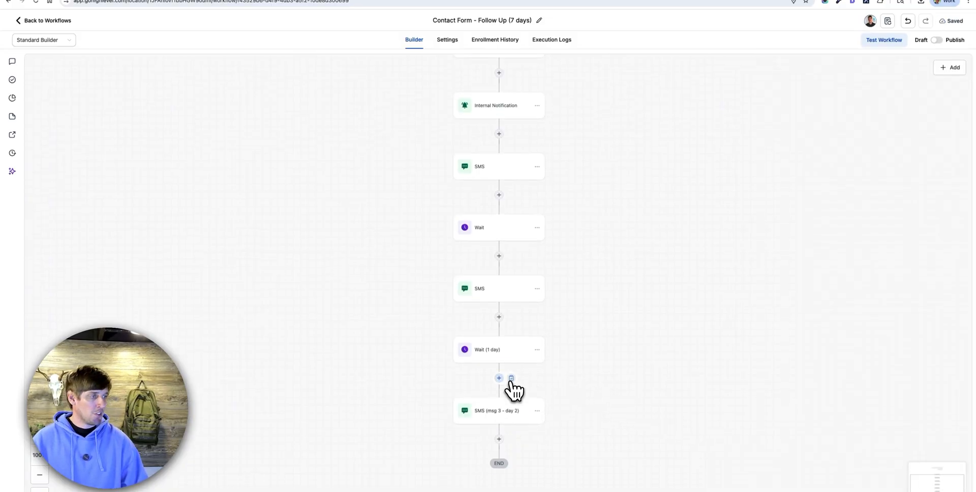
pyautogui.click(538, 336)
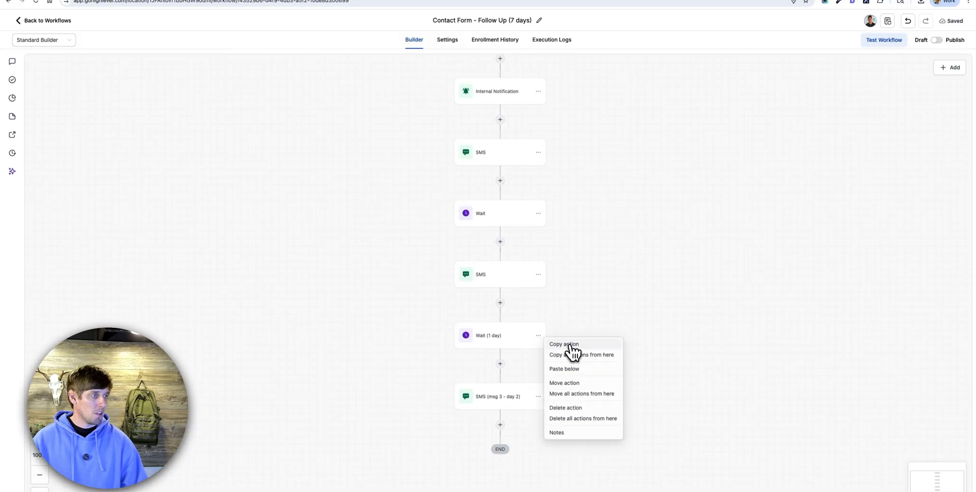
pyautogui.click(567, 344)
pyautogui.click(514, 427)
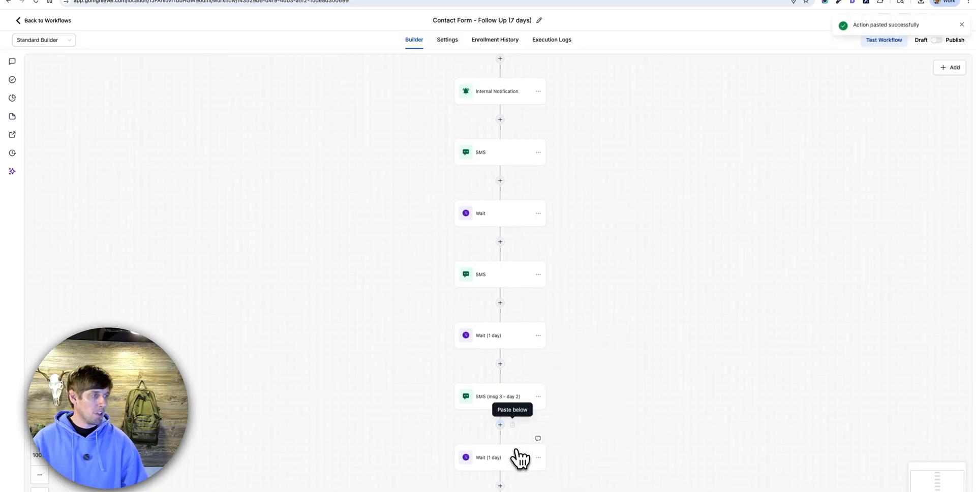
# Check the workflow's contact settings, including Stop on response, and return to the workflow builder
pyautogui.scroll(-1, 589, 431)
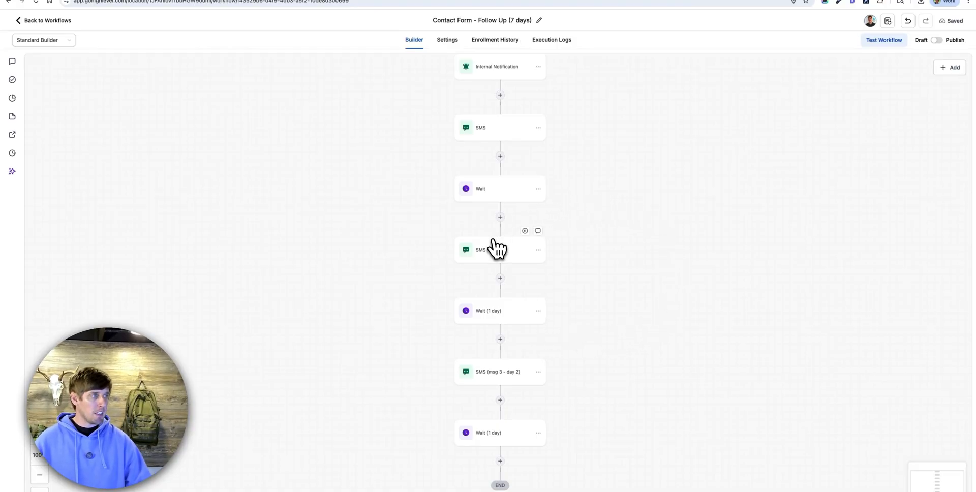
pyautogui.click(448, 40)
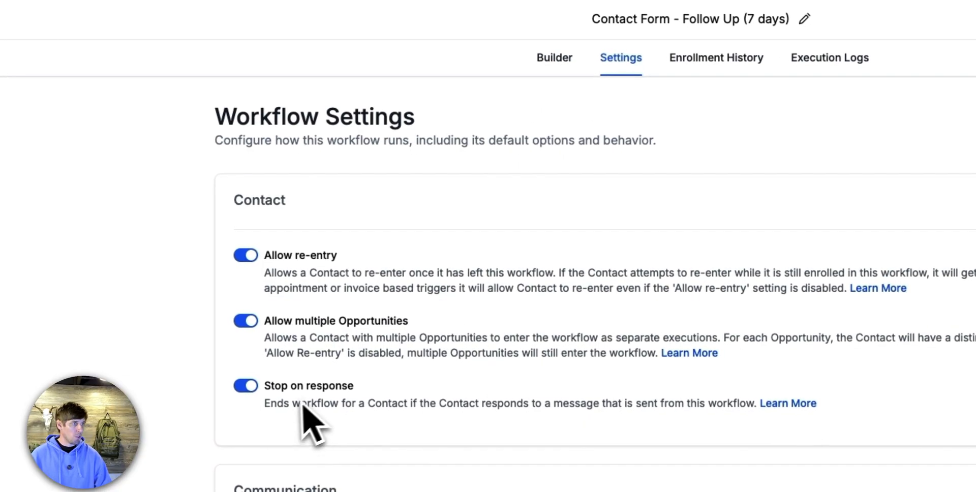
pyautogui.click(547, 61)
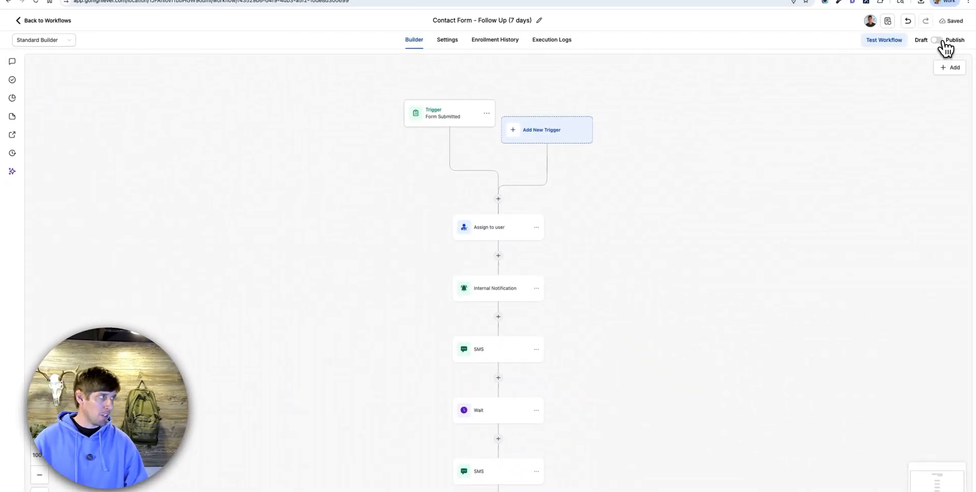
# Publish and save the "Contact Form - Follow Up (7 days)" workflow, and return to the workflow list
pyautogui.click(937, 41)
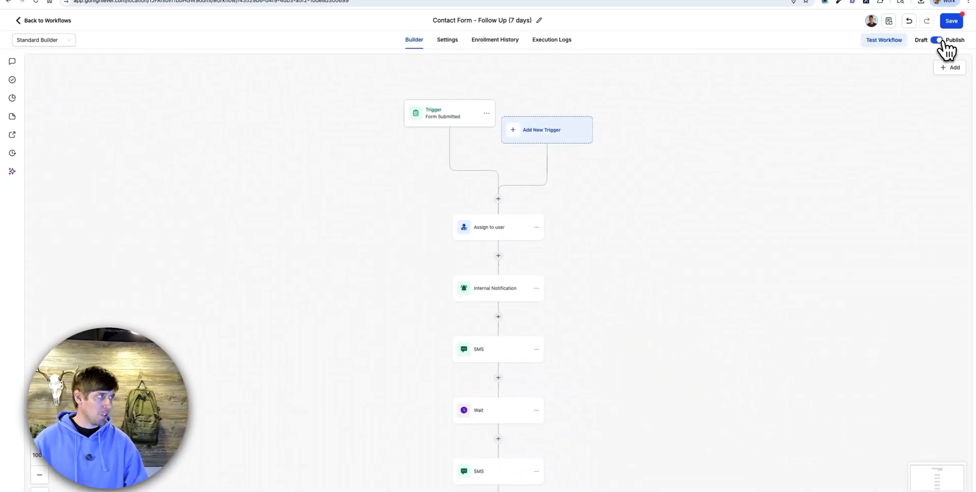
pyautogui.click(958, 23)
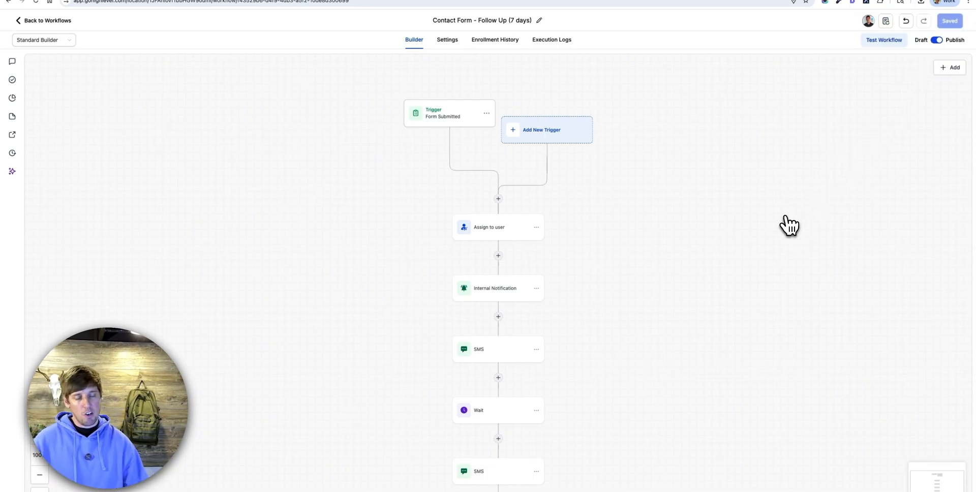
pyautogui.click(29, 31)
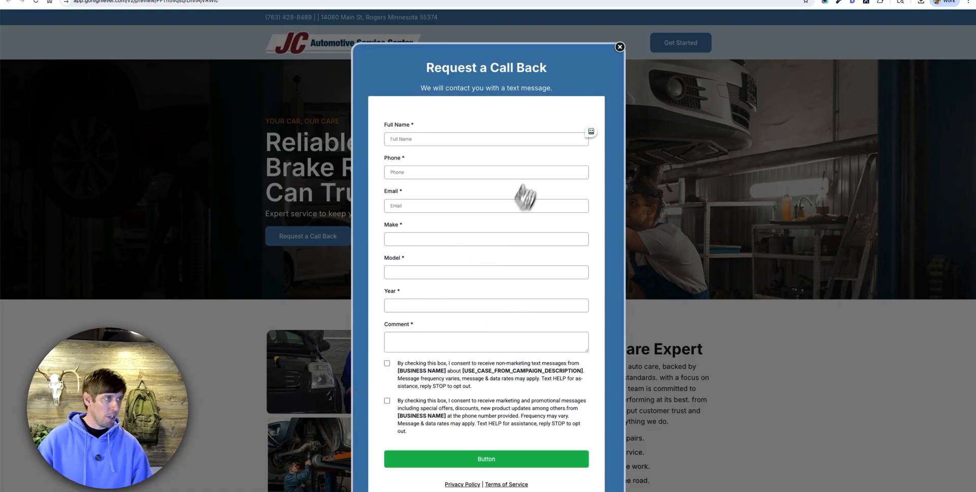
# Close the call-back popup in the website preview and check the automation and chat widget items in the road map notes
pyautogui.click(620, 46)
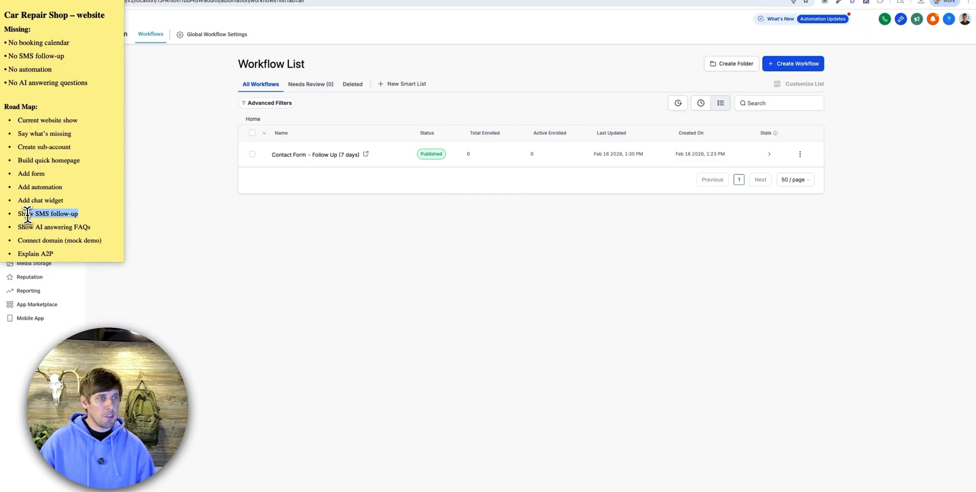
pyautogui.moveTo(67, 189); pyautogui.dragTo(26, 190)
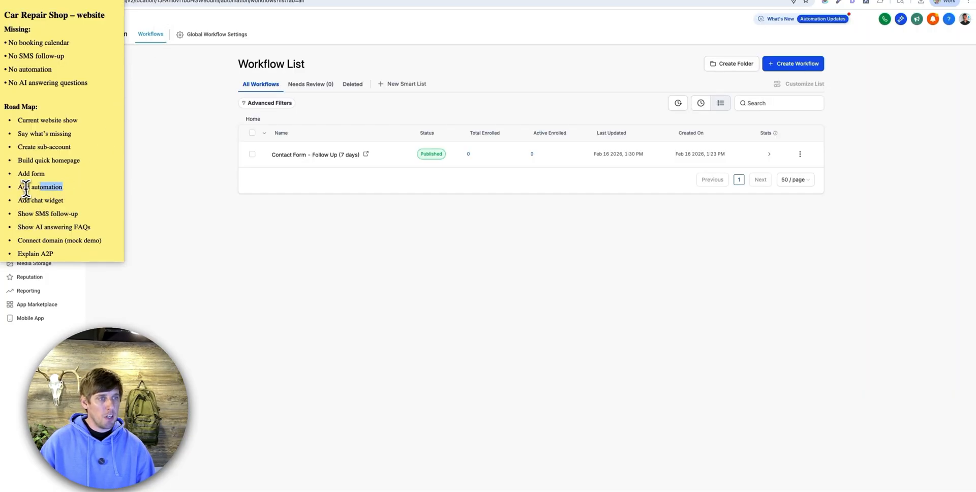
pyautogui.click(57, 203)
pyautogui.click(218, 148)
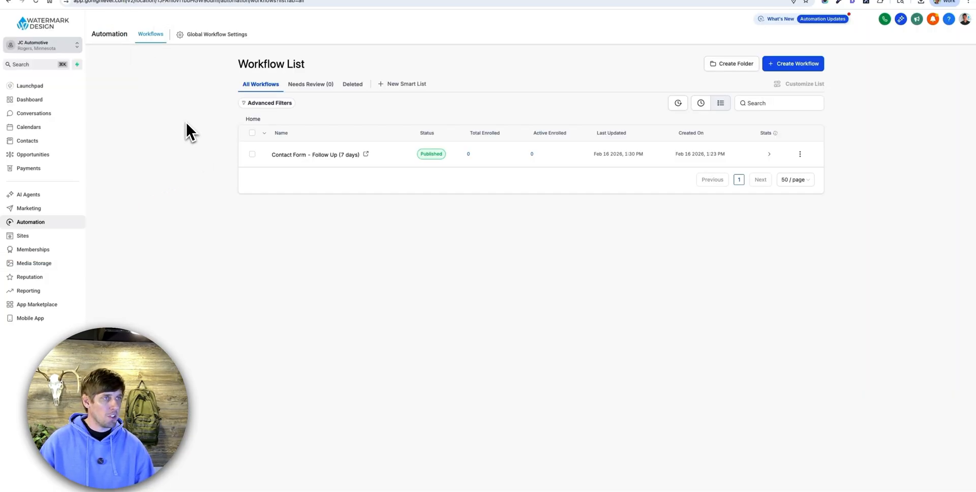
# Create a new website chat widget of the SMS / Email Chat type
pyautogui.click(33, 224)
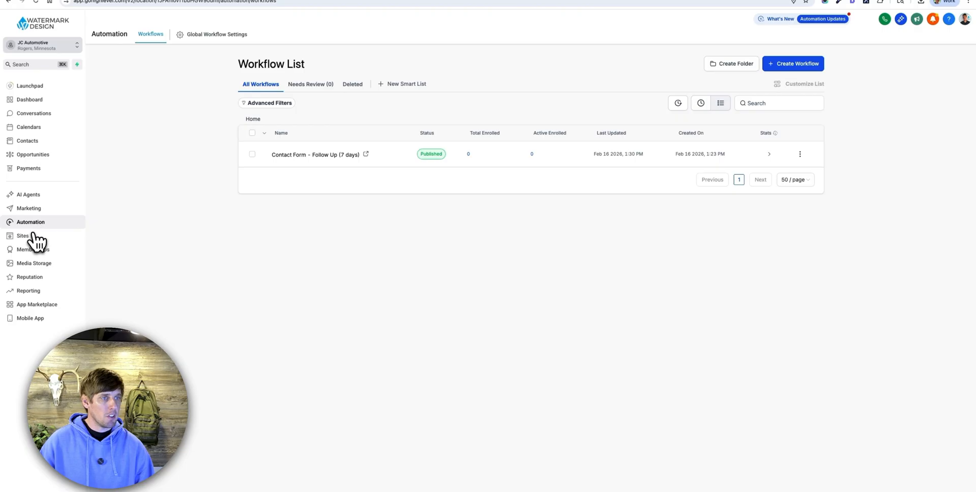
pyautogui.click(22, 236)
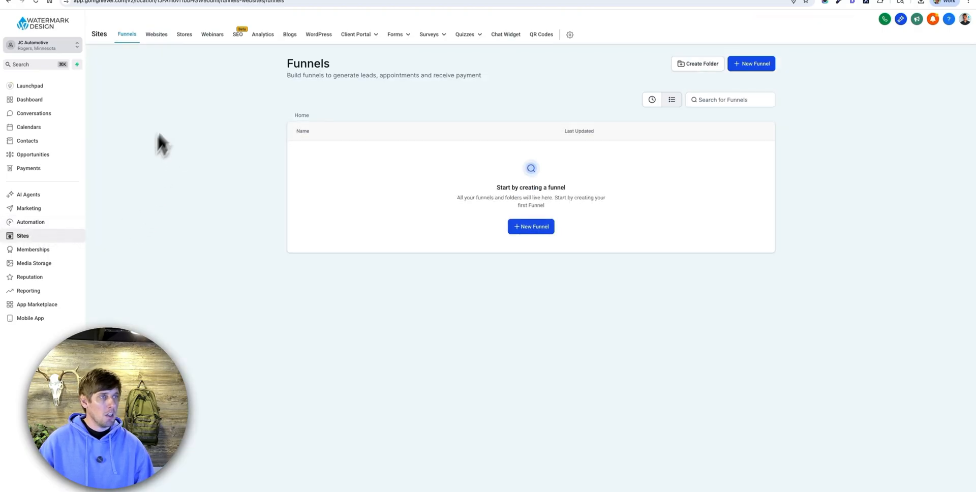
pyautogui.click(512, 35)
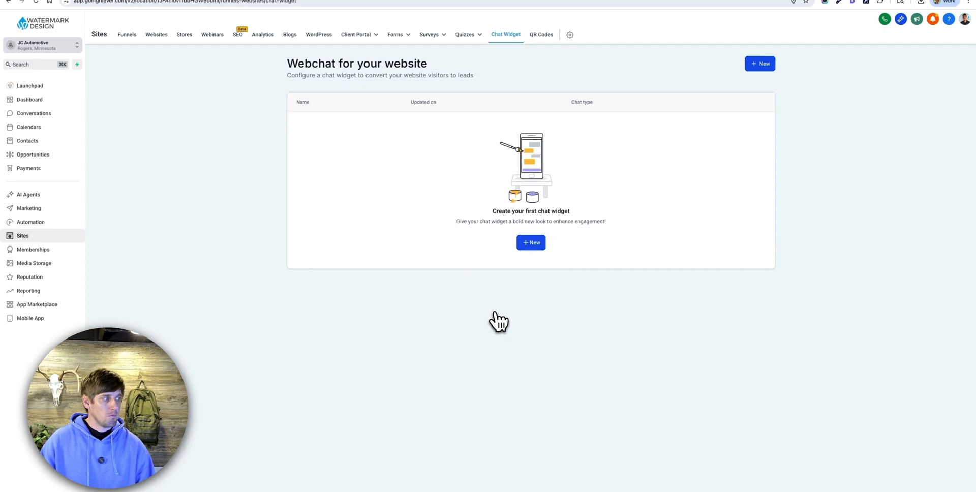
pyautogui.click(531, 243)
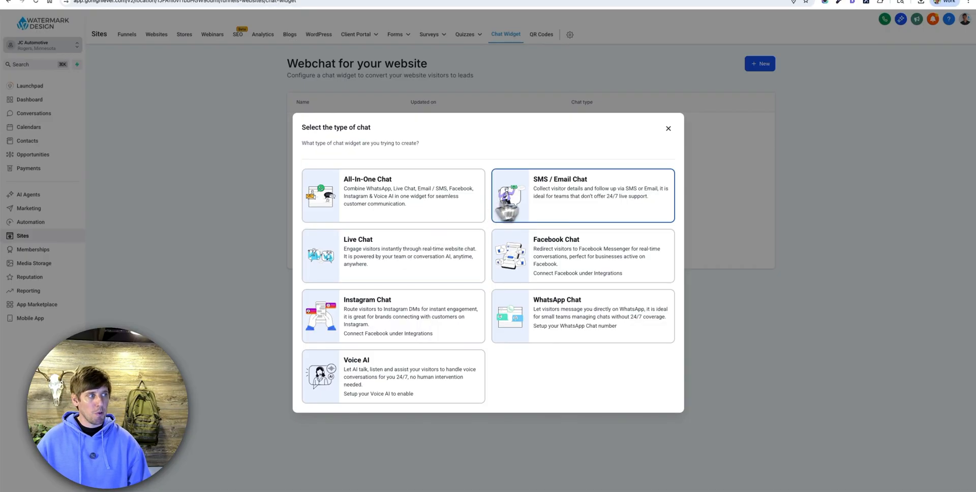
pyautogui.click(570, 199)
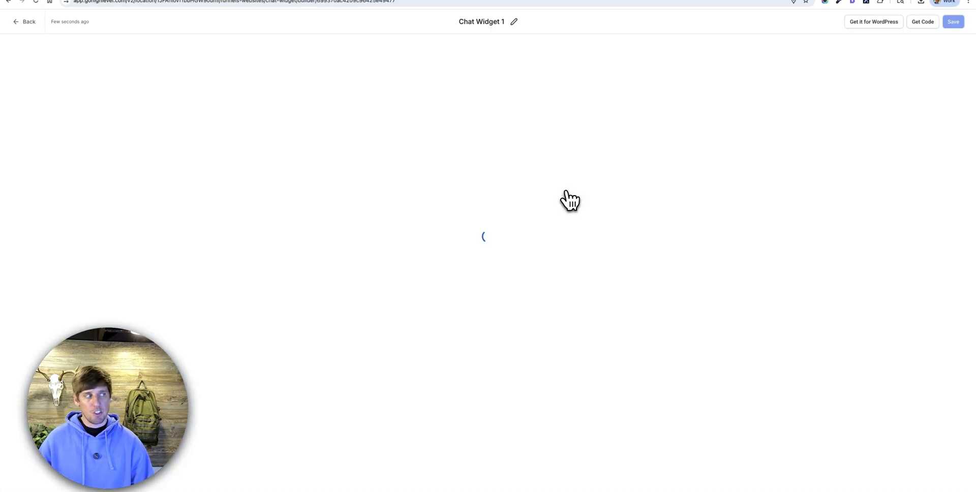
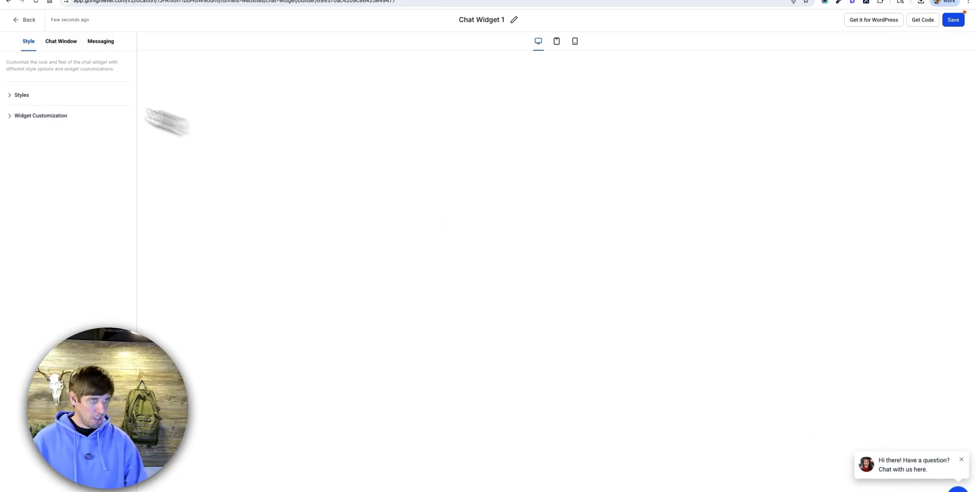
# Examine the chat widget's style, chat window and messaging settings, including title and intro, additional options and widget customization
pyautogui.click(57, 96)
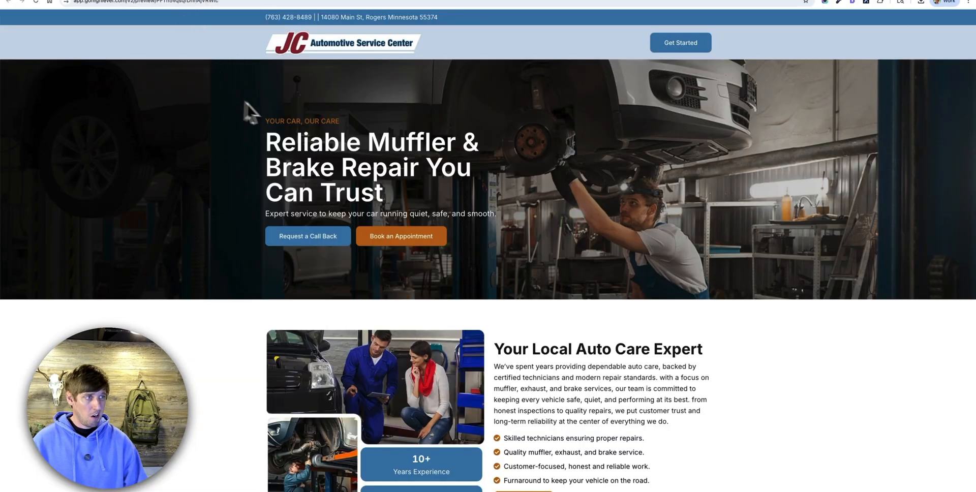
pyautogui.click(172, 0)
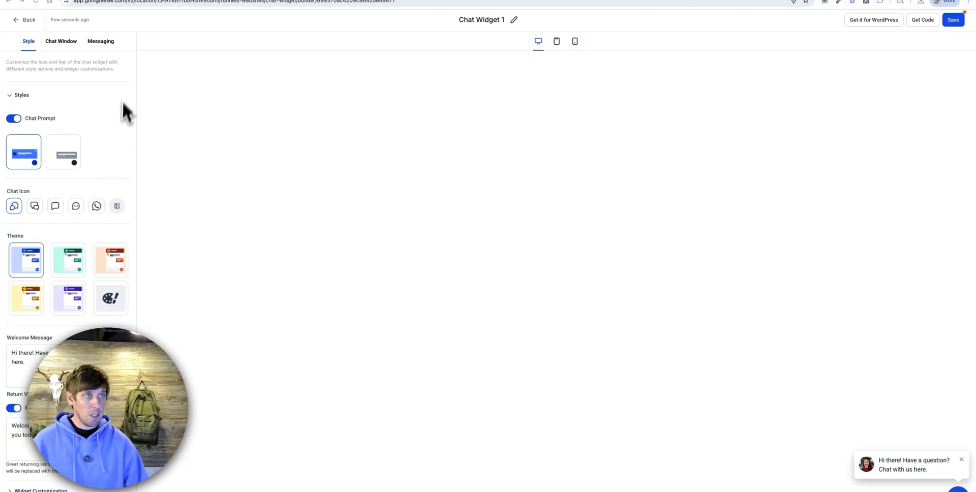
pyautogui.click(64, 44)
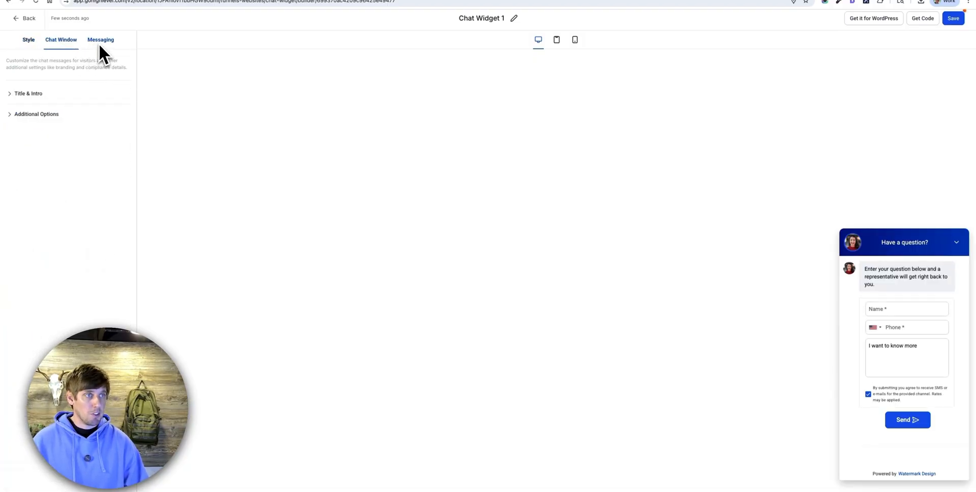
pyautogui.click(40, 95)
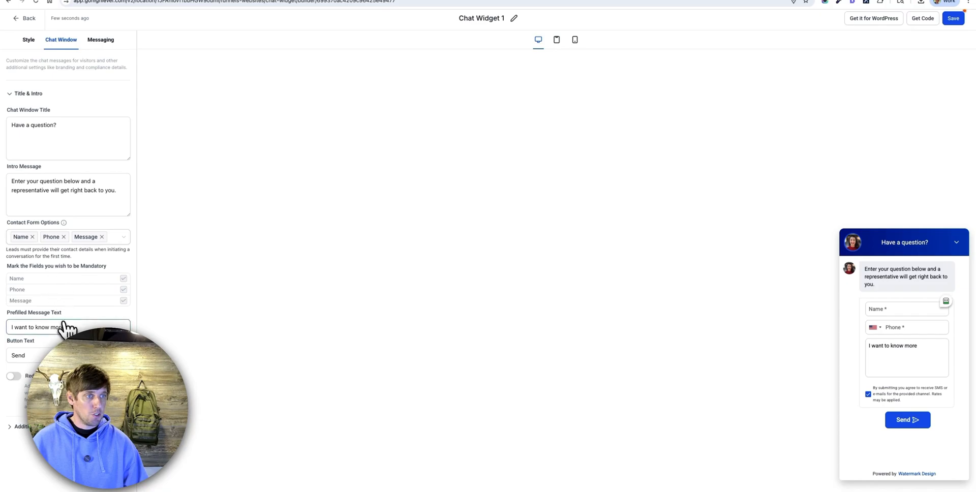
pyautogui.click(44, 426)
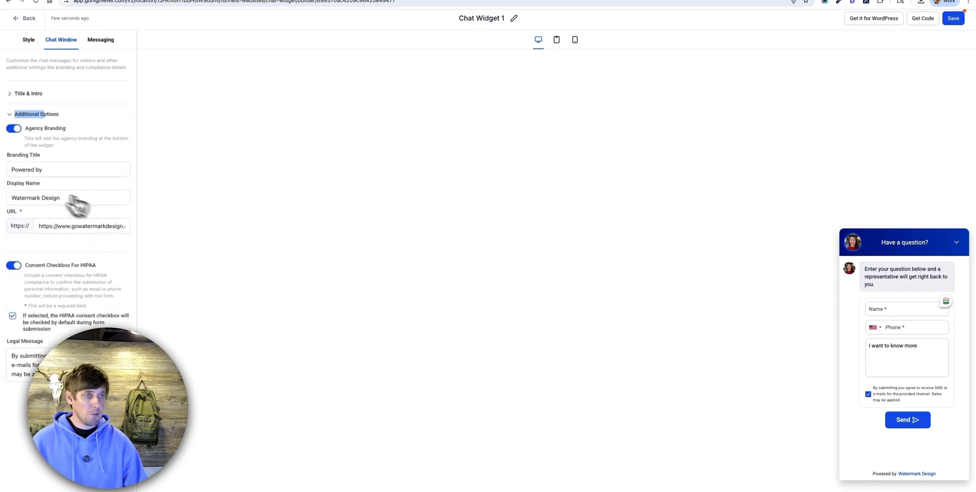
pyautogui.click(109, 43)
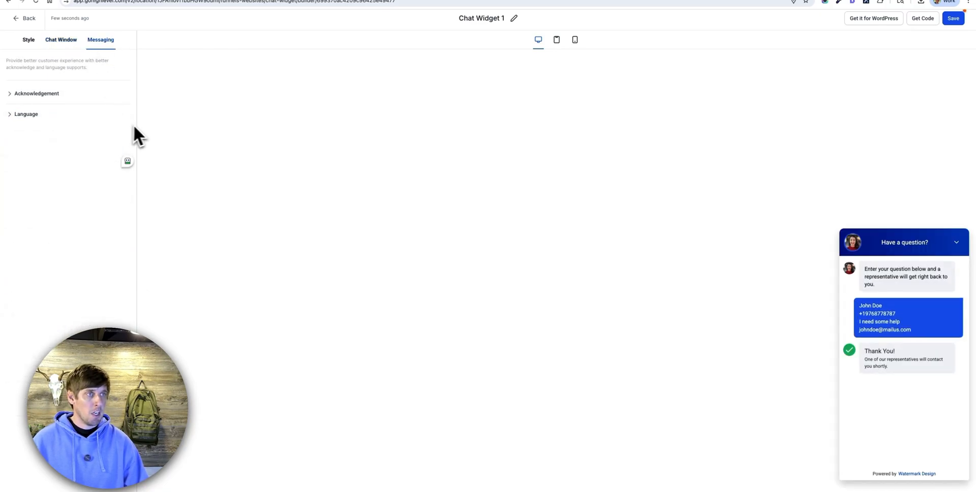
pyautogui.click(31, 45)
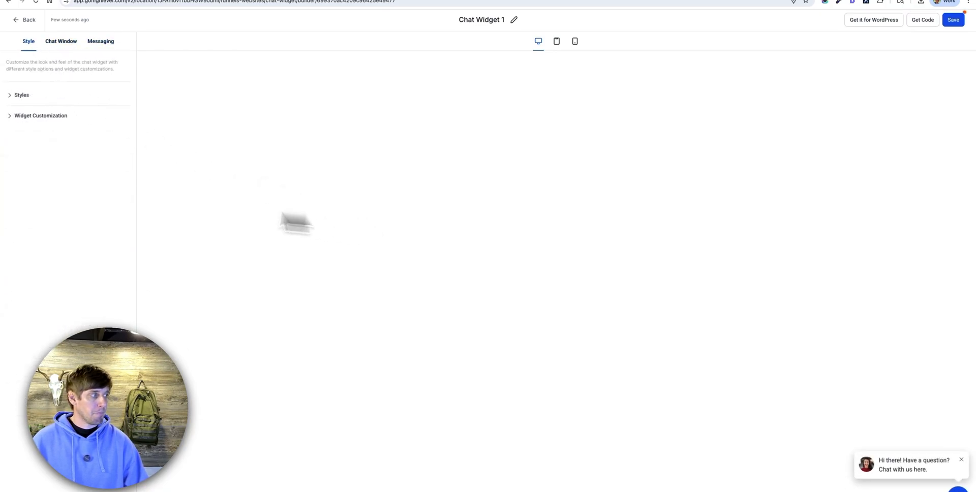
pyautogui.click(50, 95)
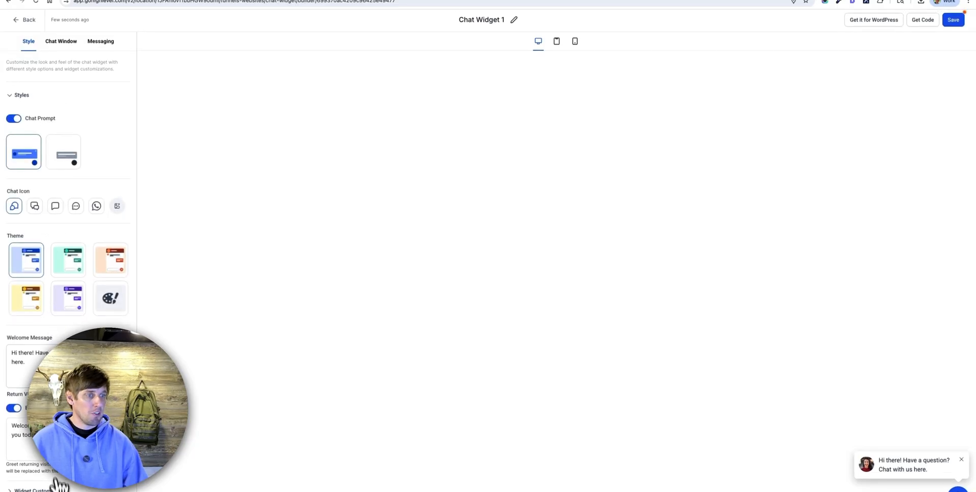
pyautogui.click(41, 489)
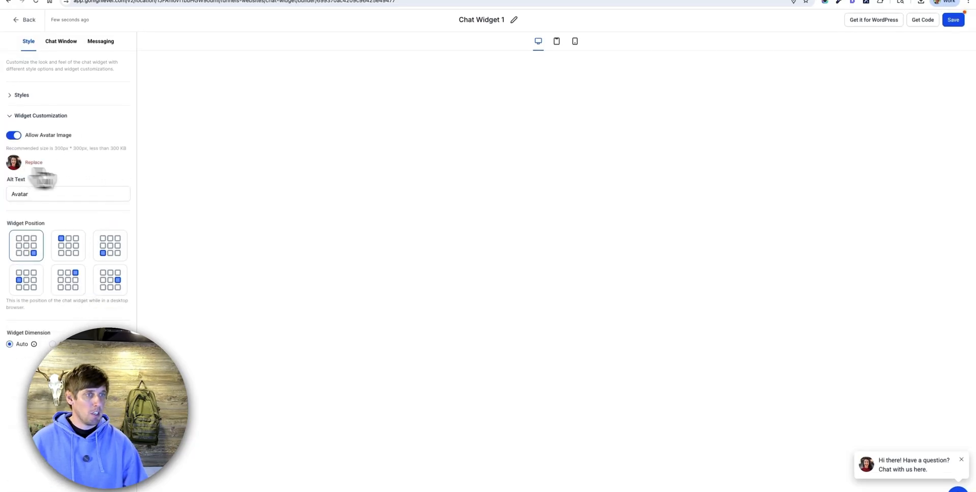
# Save the chat widget, assign Chat Widget 1 in the Muffler & Brakes Shop website's settings, and save them
pyautogui.click(953, 20)
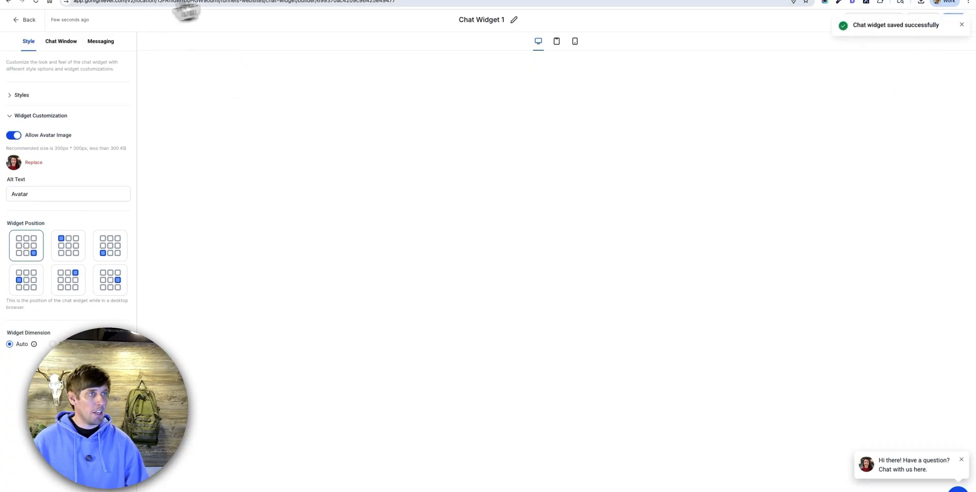
pyautogui.click(23, 23)
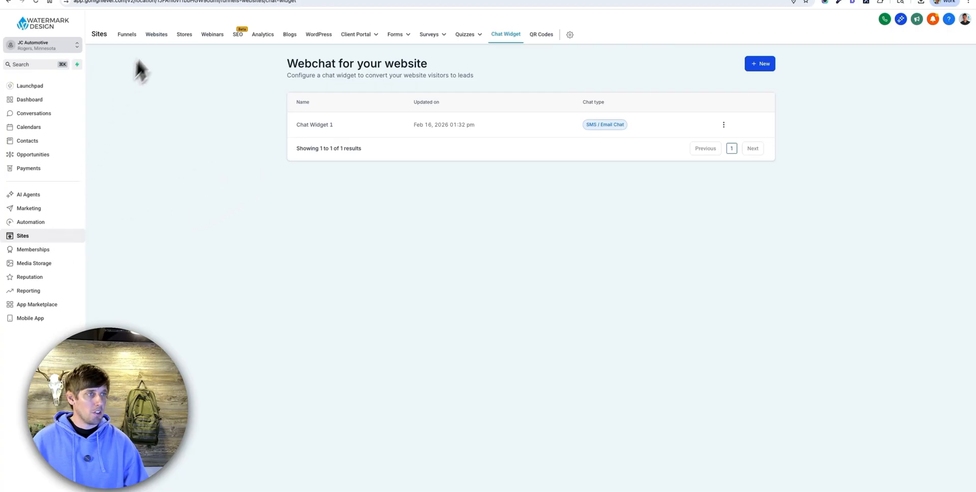
pyautogui.click(155, 34)
pyautogui.click(314, 157)
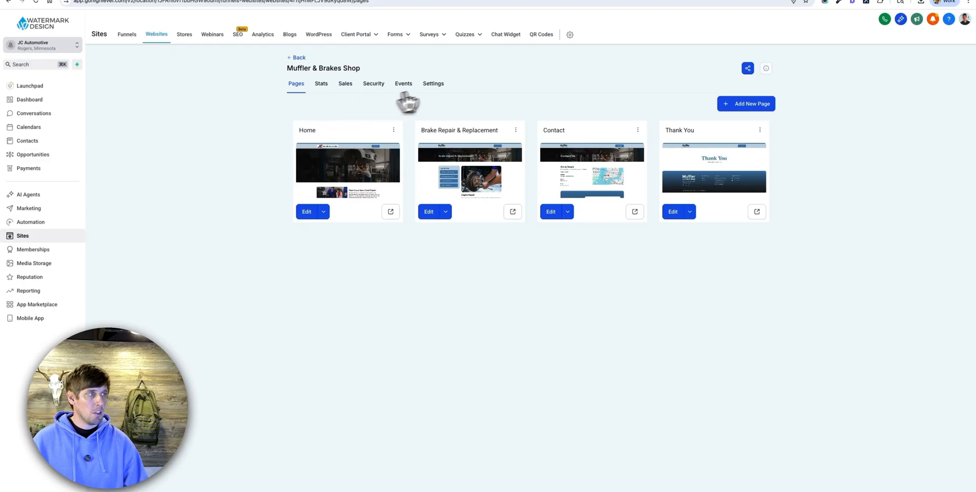
pyautogui.click(436, 86)
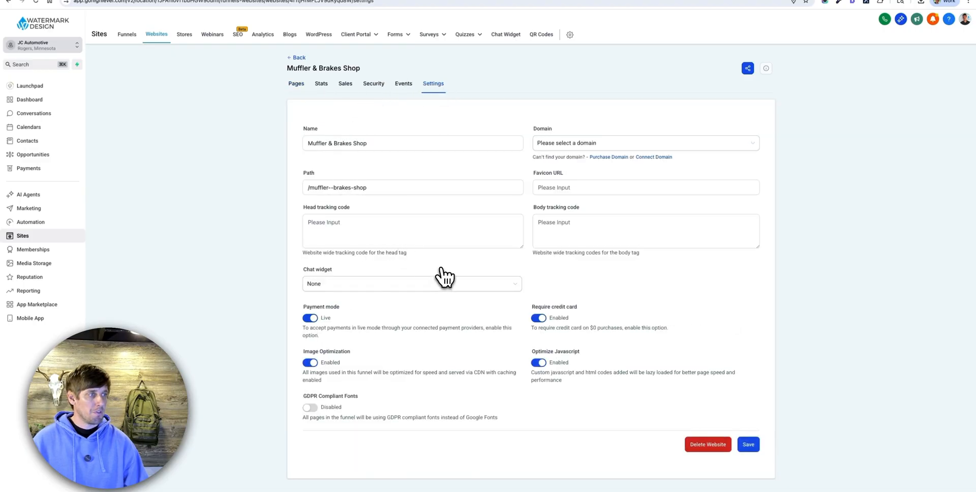
pyautogui.click(332, 293)
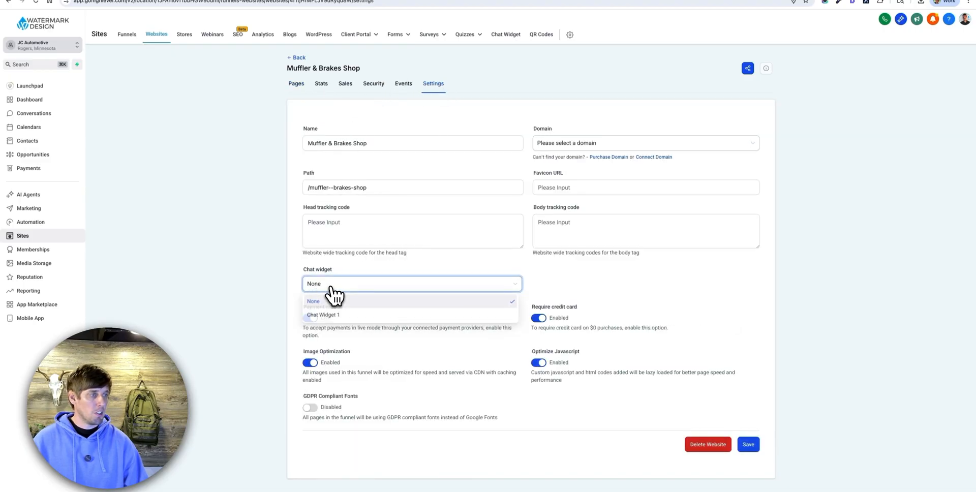
pyautogui.click(336, 315)
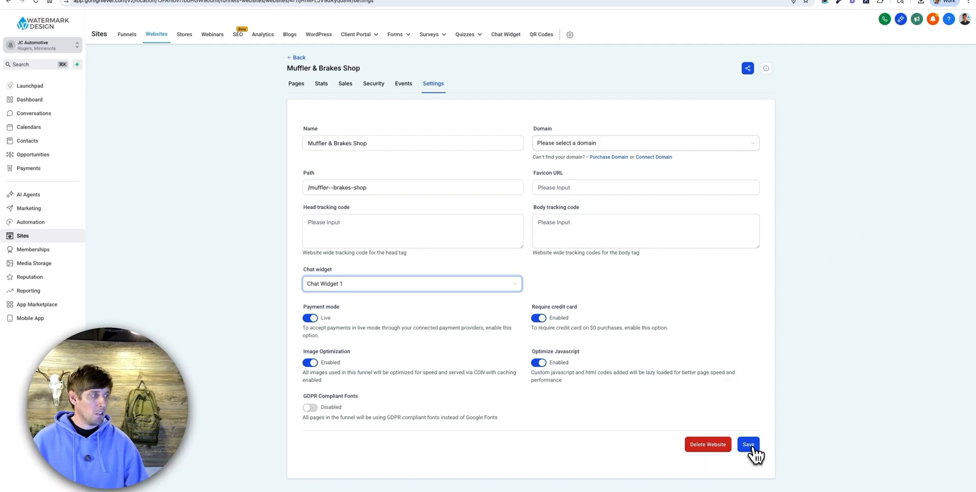
pyautogui.click(748, 445)
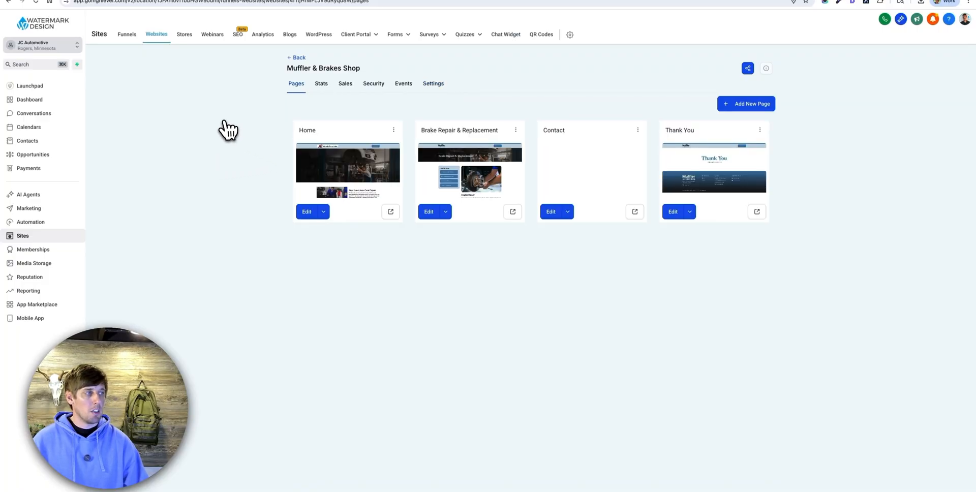
# Reload the website preview, open the chat widget to check its contact form, and return to HighLevel
pyautogui.click(283, 0)
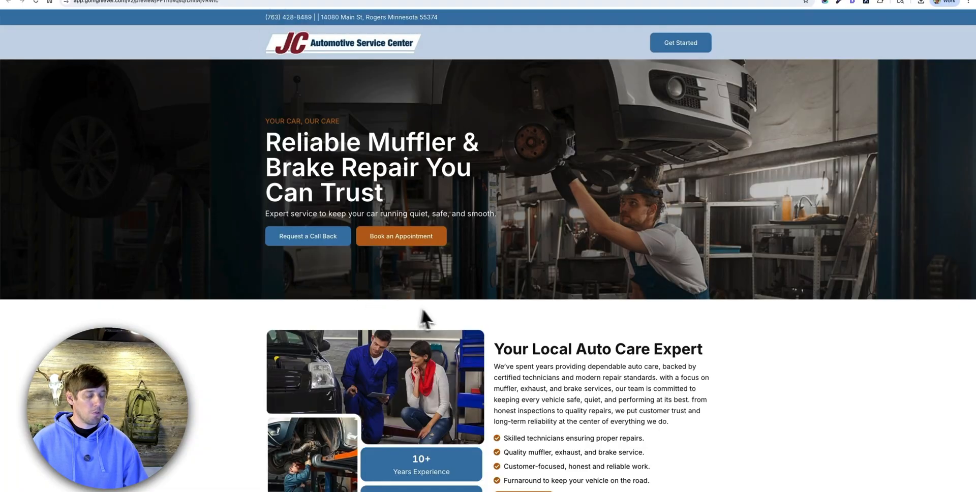
pyautogui.press('super+r')
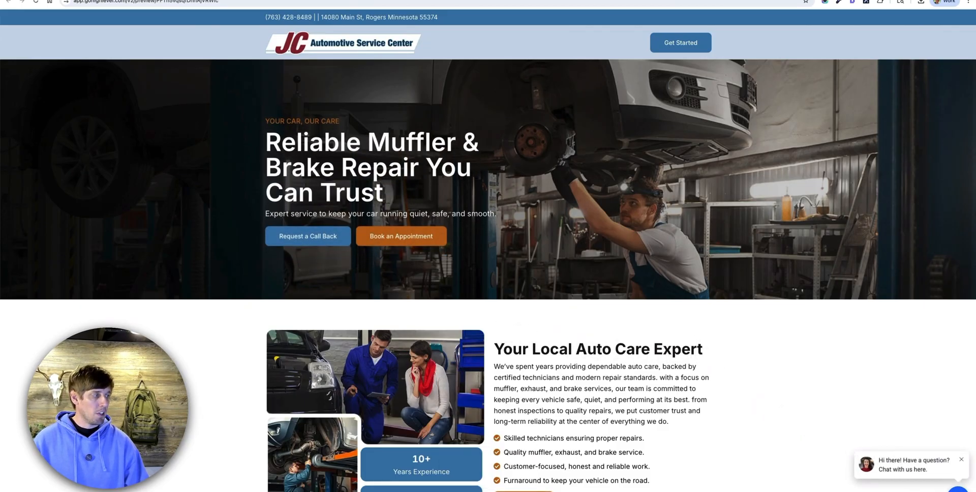
pyautogui.click(941, 466)
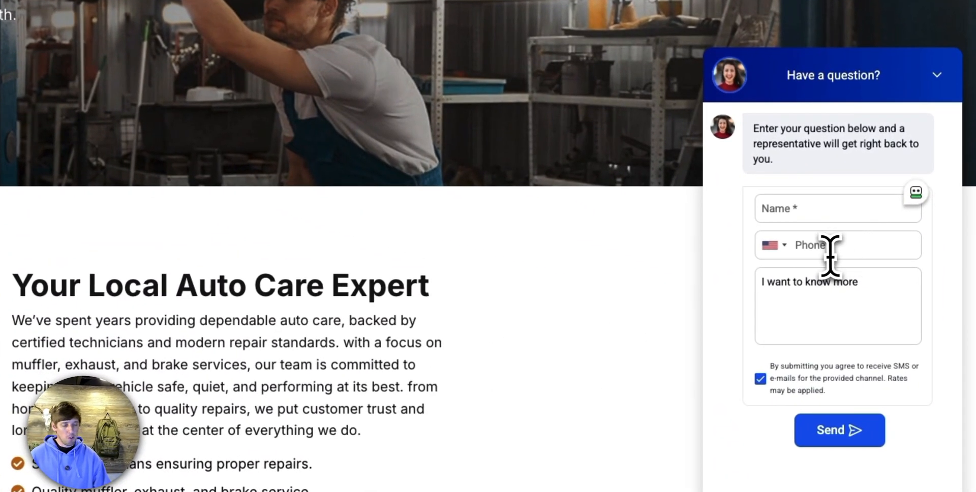
pyautogui.click(828, 247)
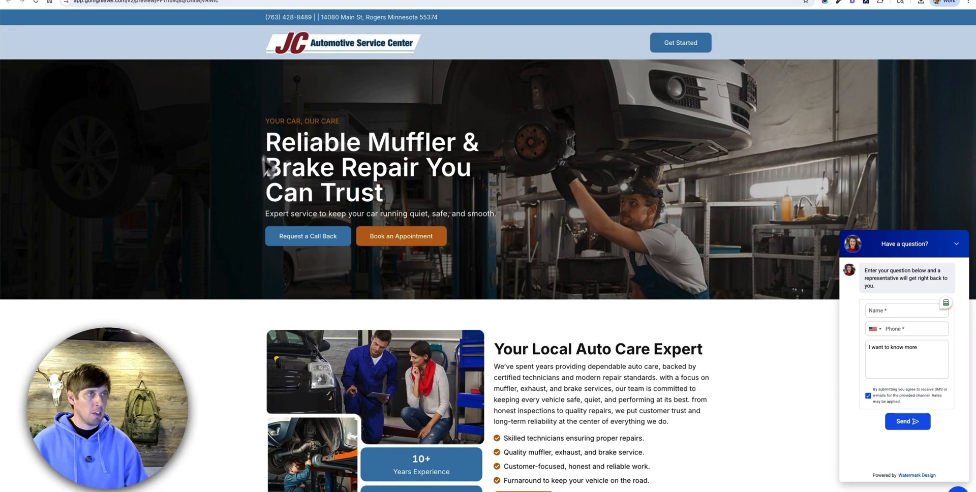
pyautogui.click(179, 1)
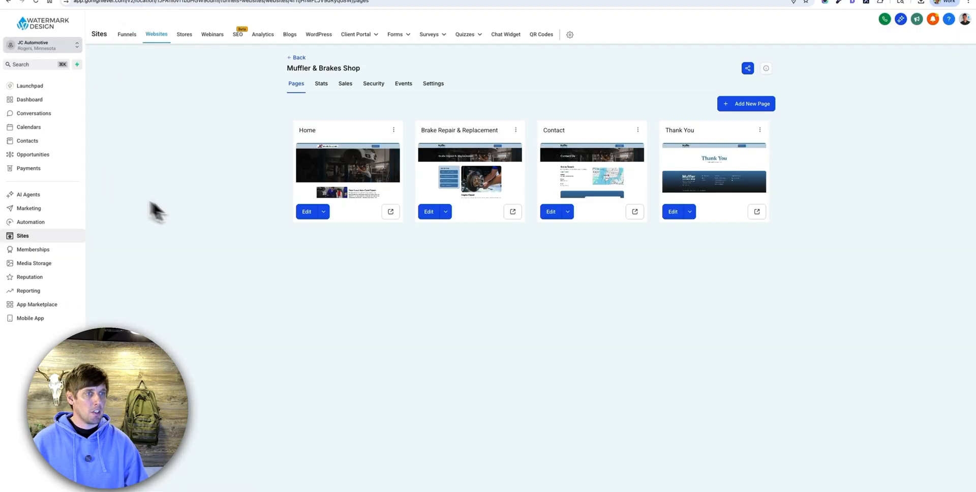
# Start a new Conversation AI bot with the Guided Form Setup, using the General Q&A type
pyautogui.click(28, 196)
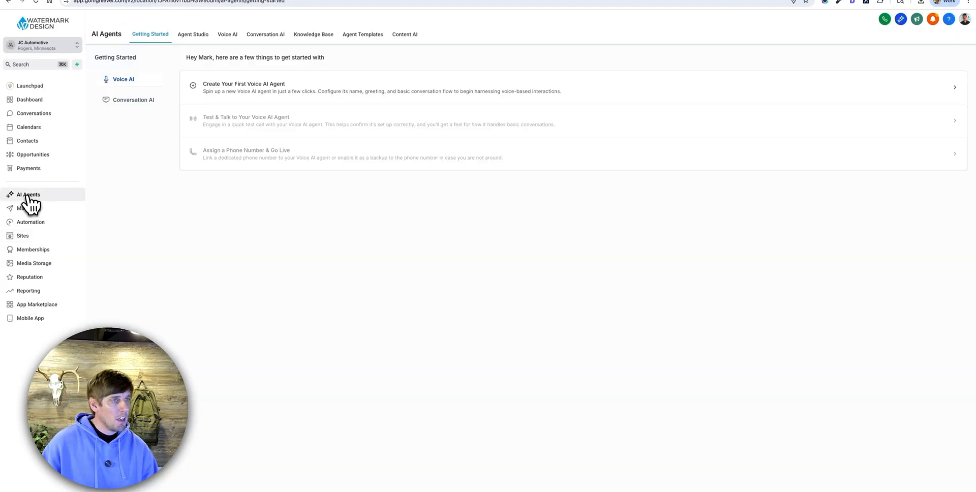
pyautogui.click(266, 36)
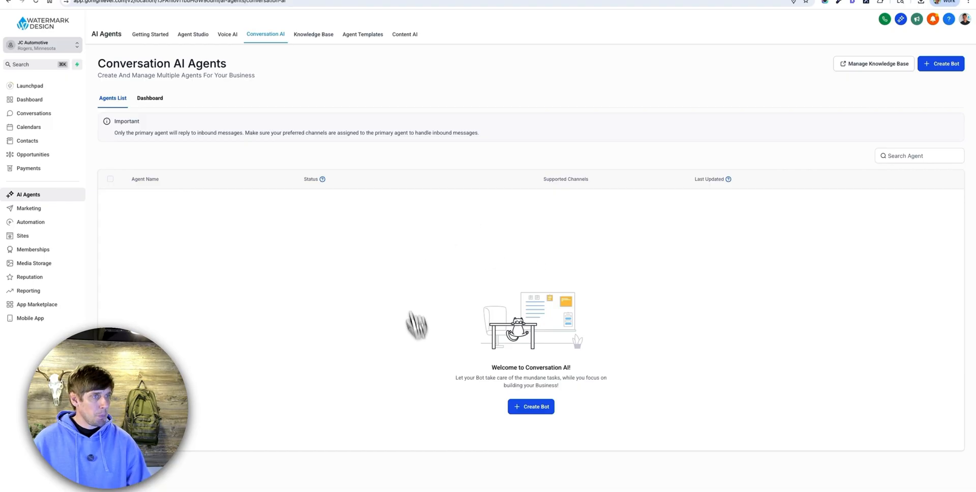
pyautogui.click(531, 407)
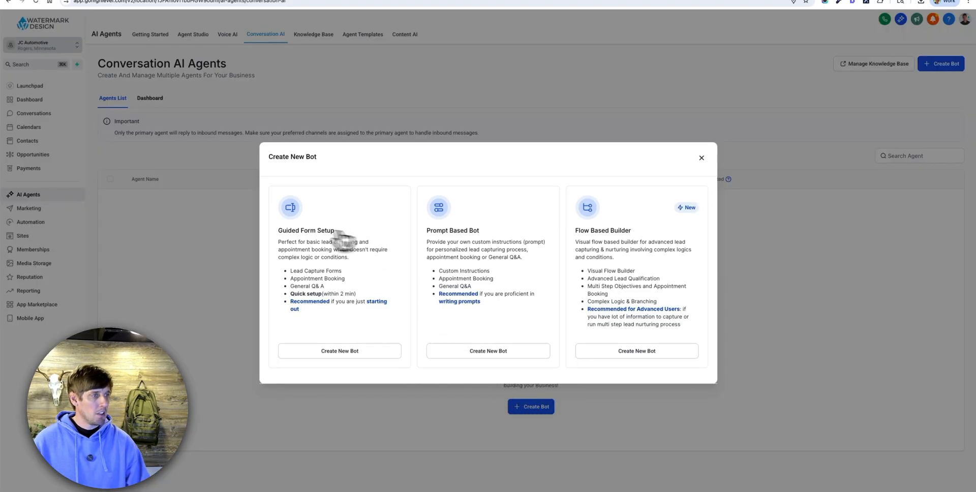
pyautogui.click(381, 259)
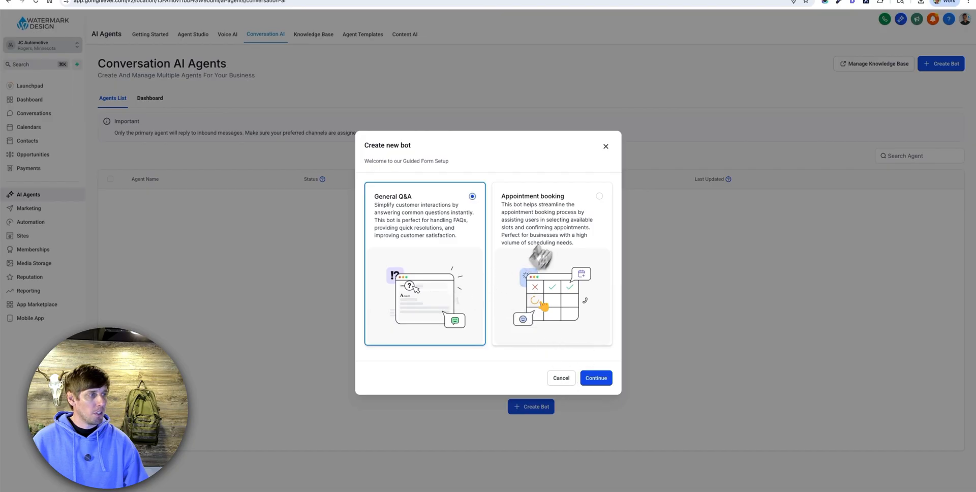
pyautogui.click(596, 379)
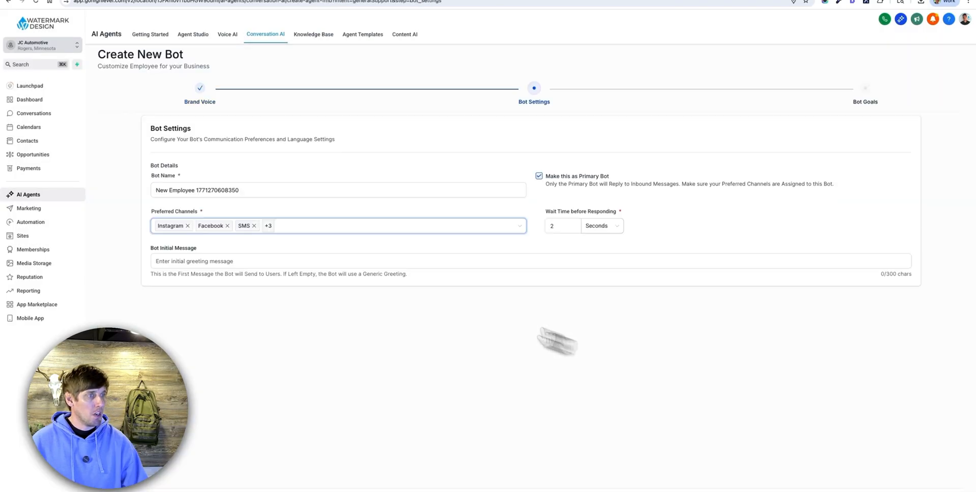
# Remove Facebook and Instagram from the bot's preferred channels
pyautogui.click(523, 230)
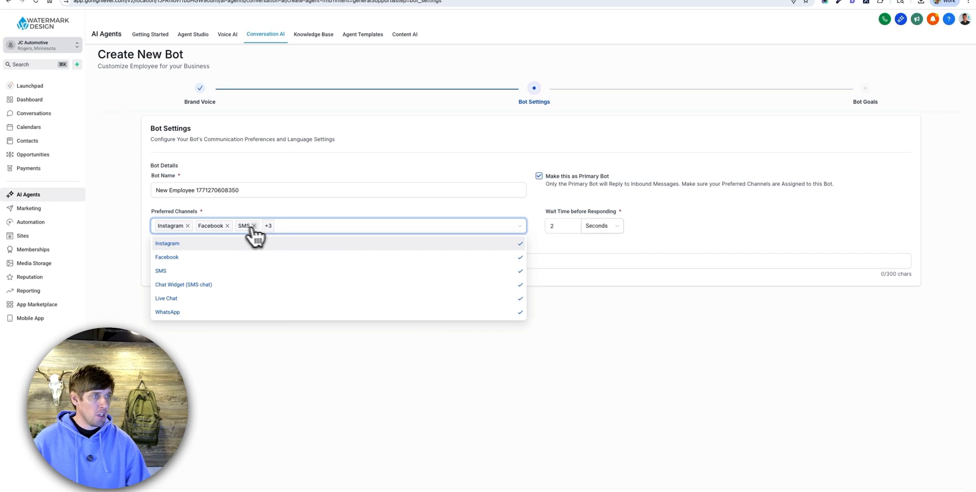
pyautogui.click(227, 226)
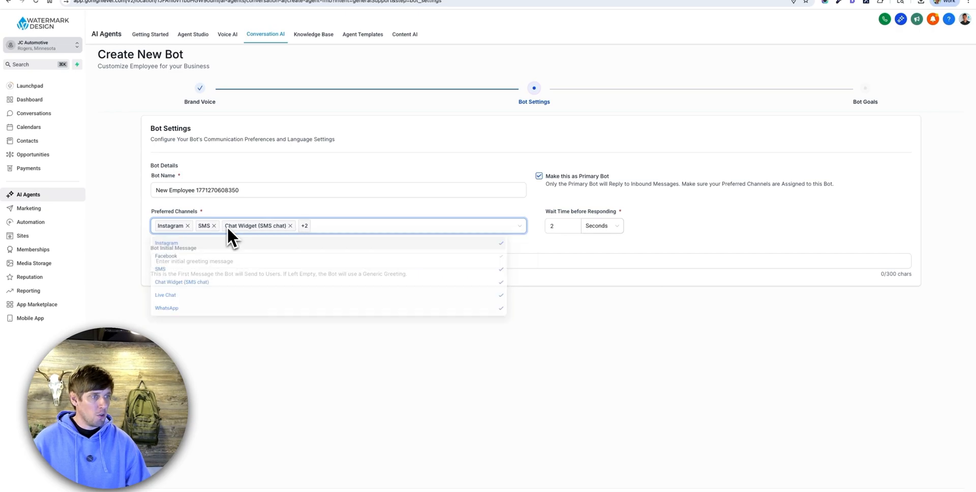
pyautogui.click(188, 226)
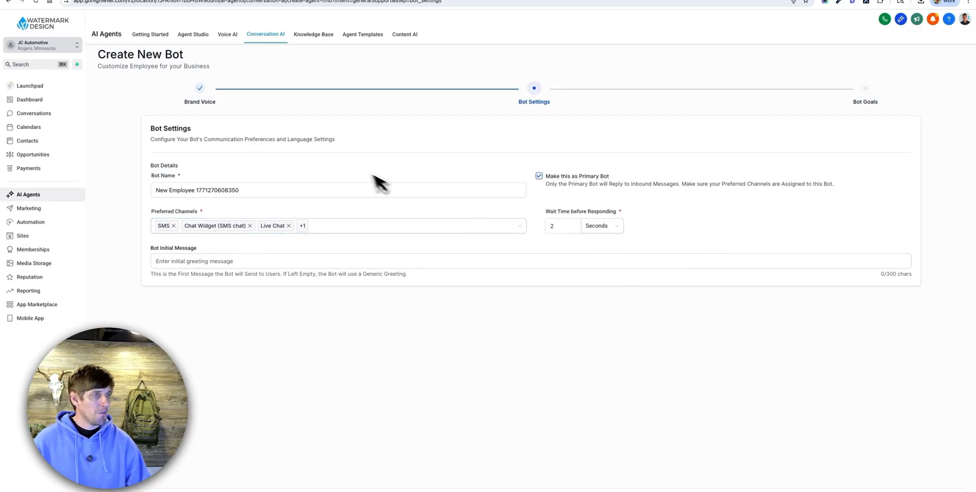
# Name the bot John Bot, set its initial message to "Hey, how can I help you?" and continue to the bot goals
pyautogui.moveTo(300, 191); pyautogui.dragTo(71, 189)
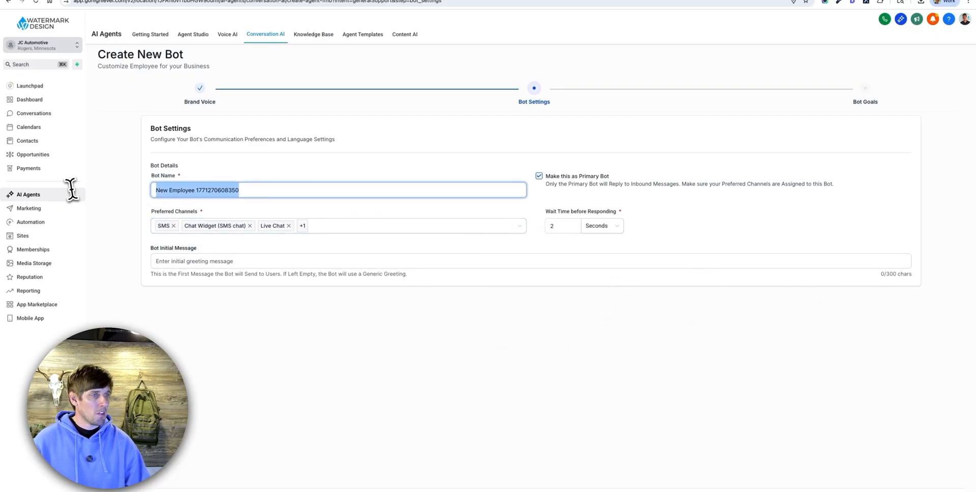
pyautogui.write('J')
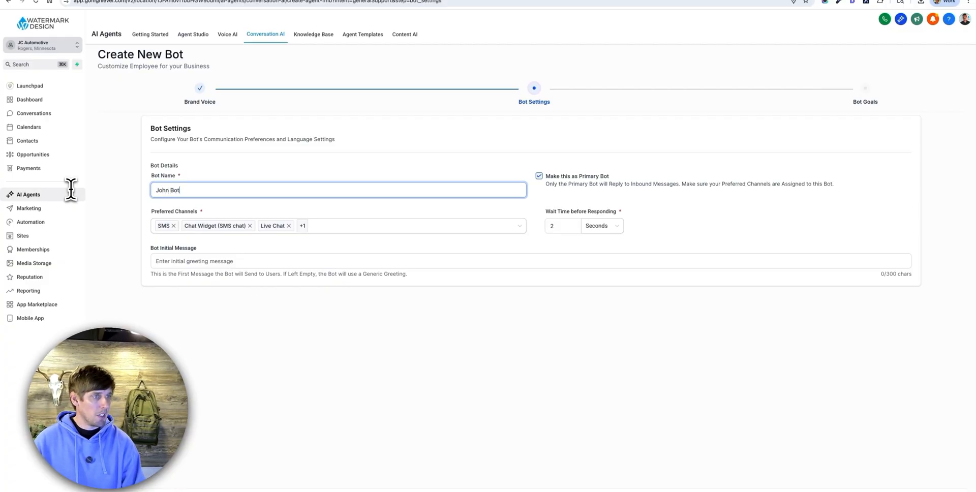
pyautogui.write('ohn Bot')
pyautogui.click(650, 144)
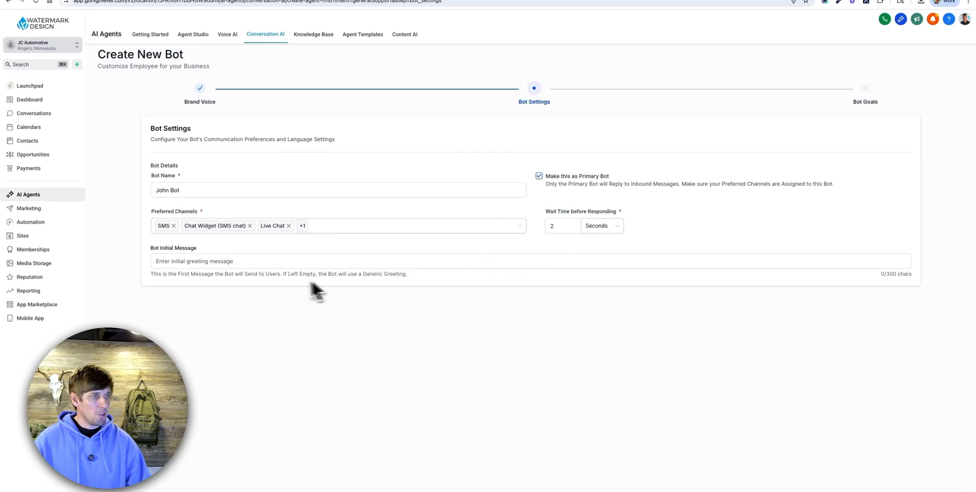
pyautogui.click(452, 262)
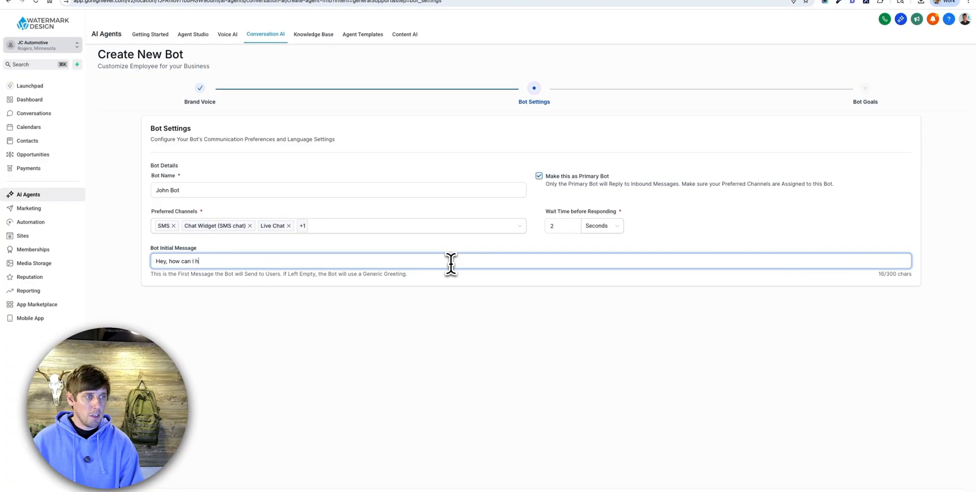
pyautogui.write('Hey, how can I help you?')
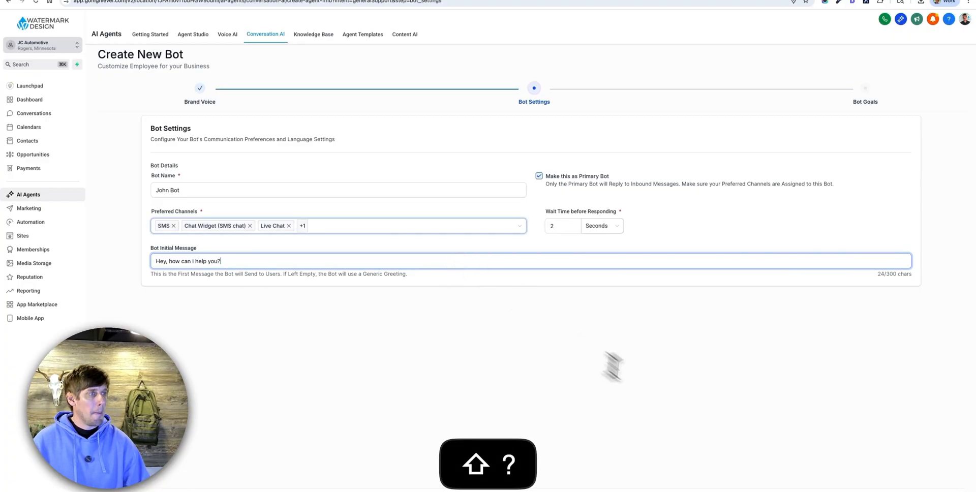
pyautogui.click(888, 491)
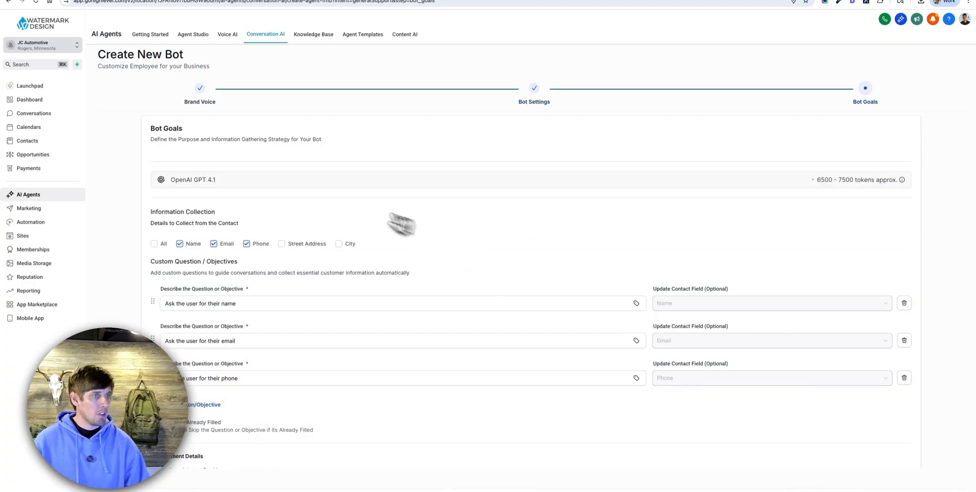
# Enable Skip if Already Filled in the bot goals, create the bot and save it with Auto Pilot status
pyautogui.scroll(-2, 324, 195)
pyautogui.click(159, 340)
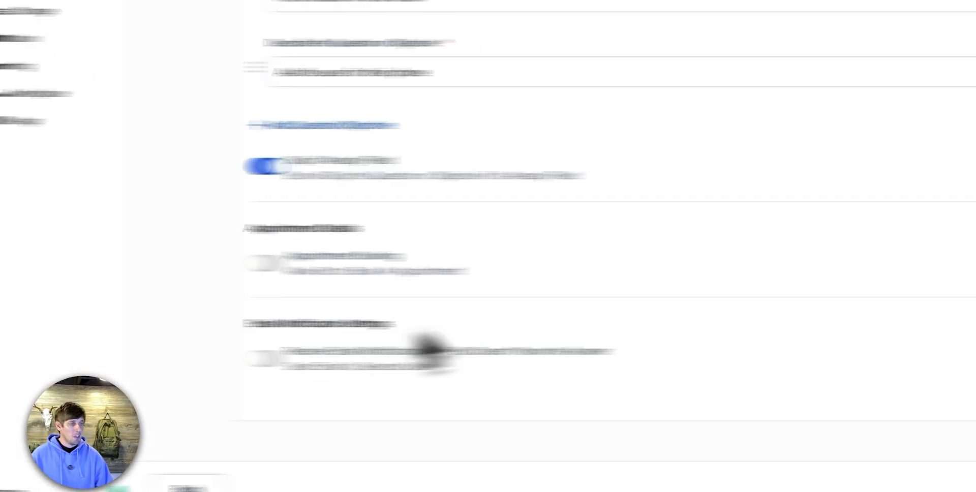
pyautogui.click(740, 486)
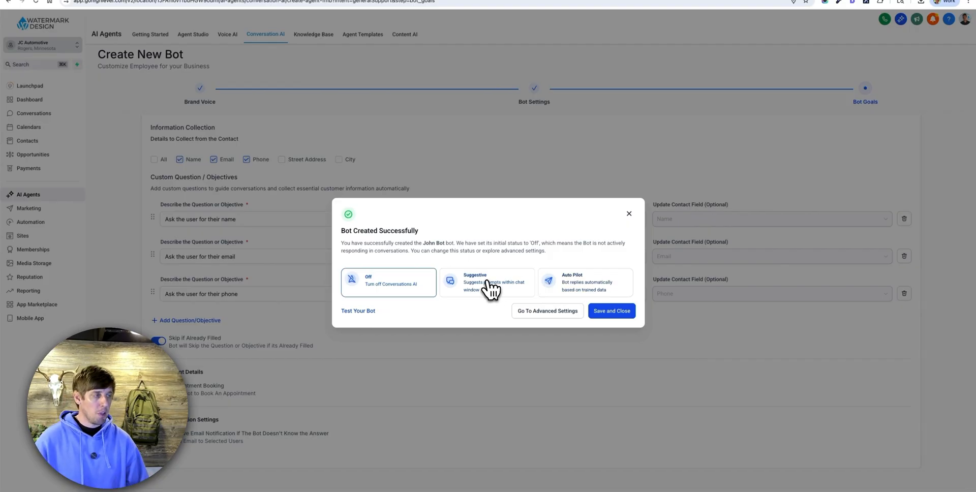
pyautogui.click(613, 284)
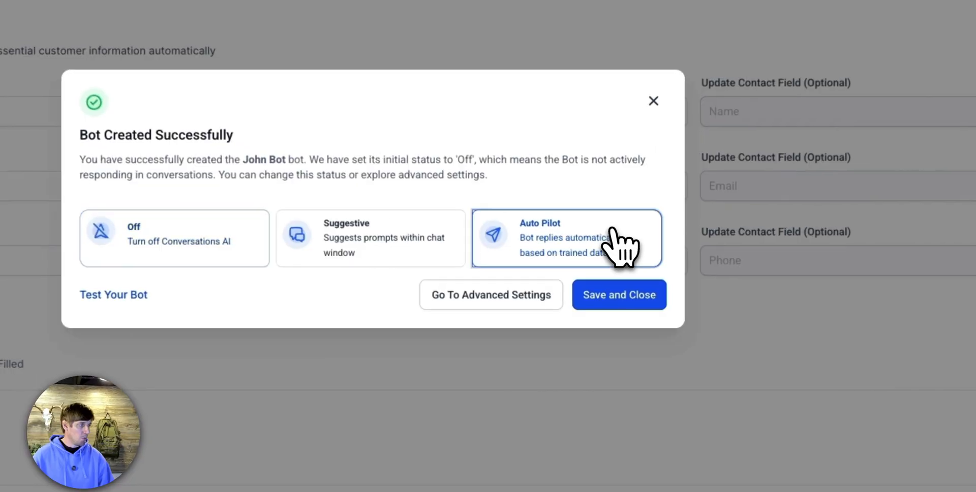
pyautogui.click(645, 299)
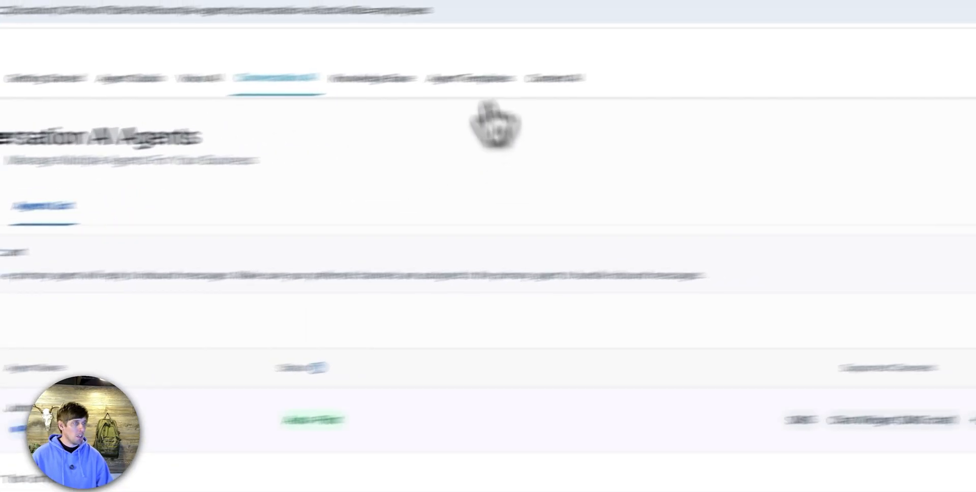
# Start a new knowledge base, check the business name on the JC Automotive website, and return to HighLevel
pyautogui.click(371, 78)
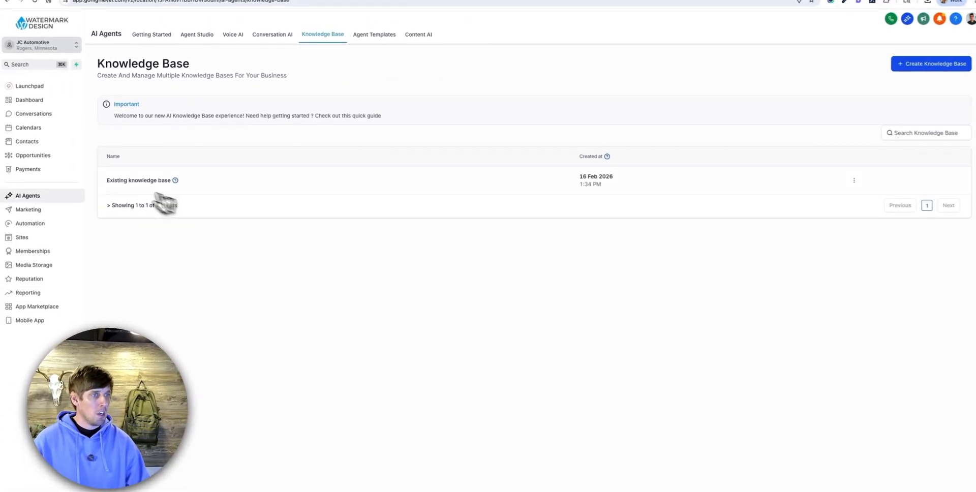
pyautogui.click(925, 65)
pyautogui.click(529, 231)
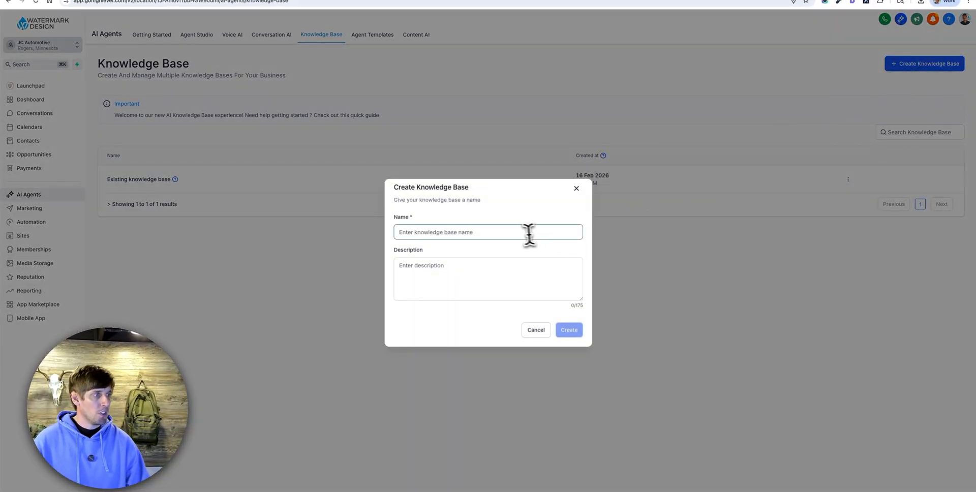
pyautogui.click(97, 0)
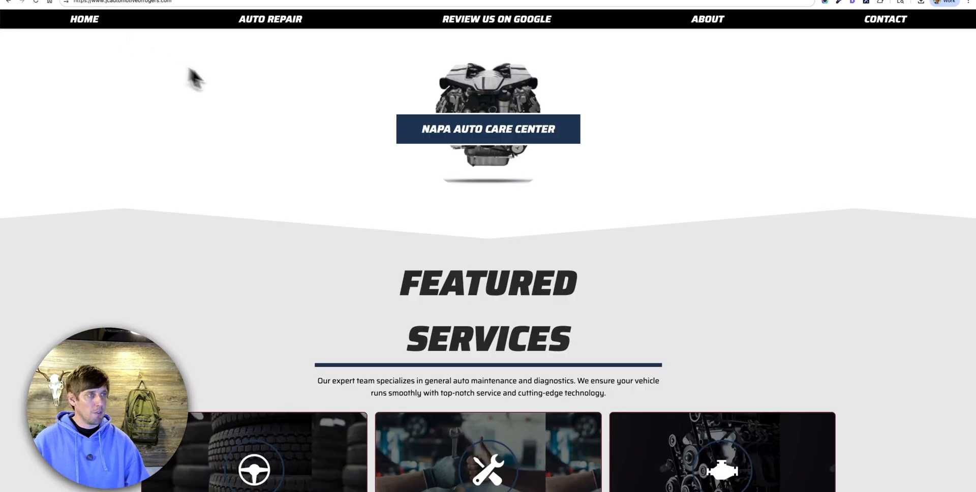
pyautogui.scroll(-10, 240, 98)
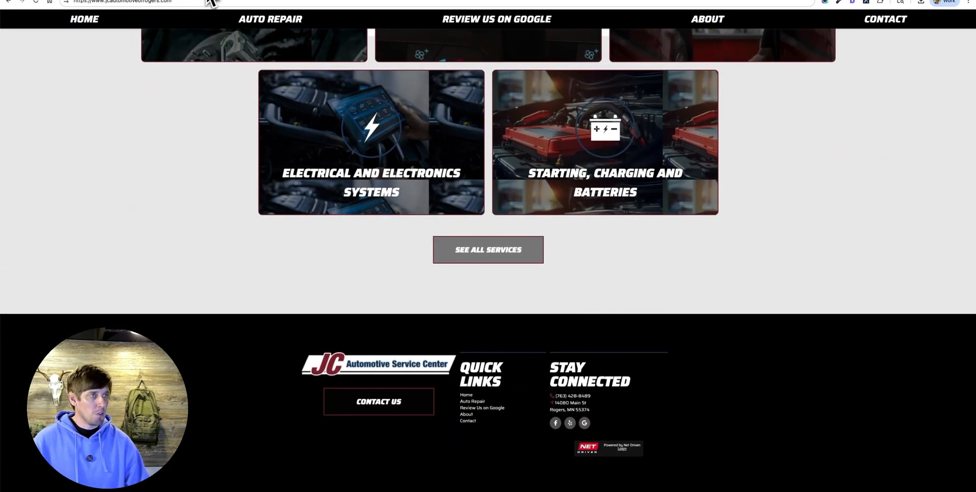
pyautogui.click(184, 1)
# Create the knowledge base with the name "jc automotive service center" and the description "auto repair shop"
pyautogui.write('j')
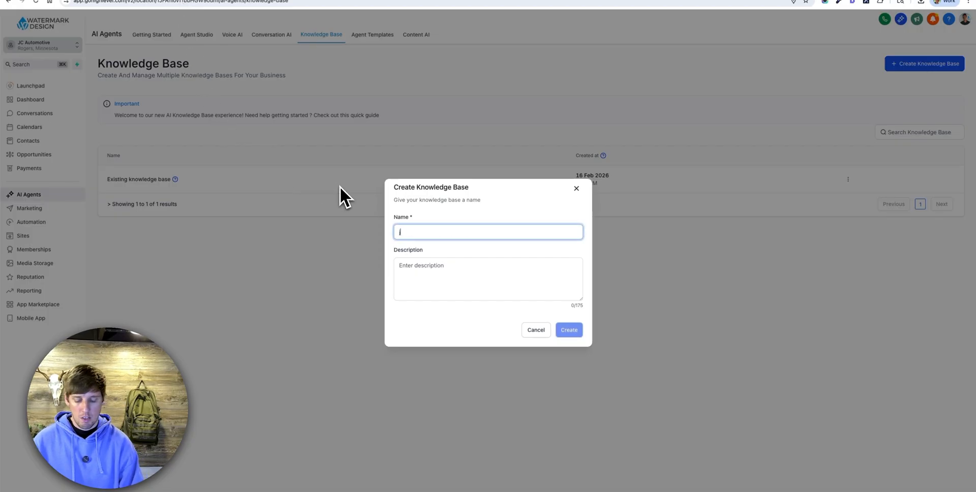
pyautogui.write('c automautomto')
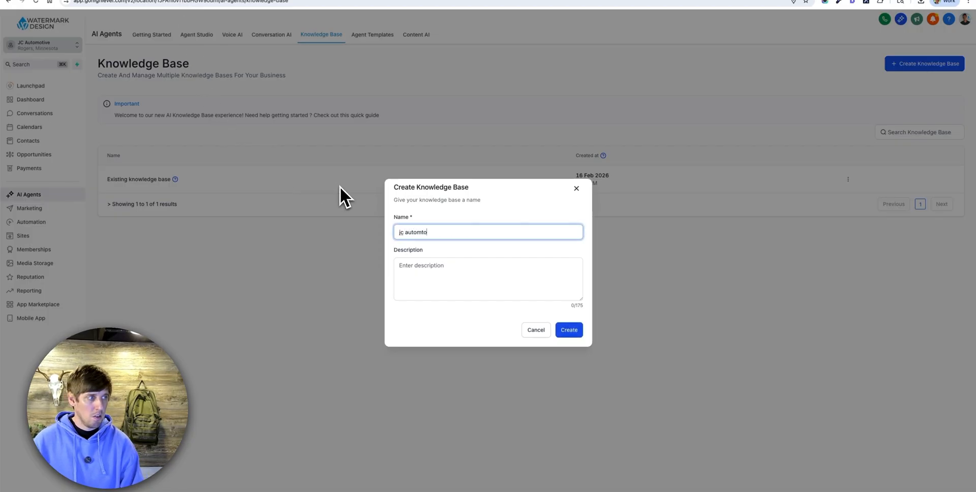
pyautogui.press('BackSpace')
pyautogui.write('o p')
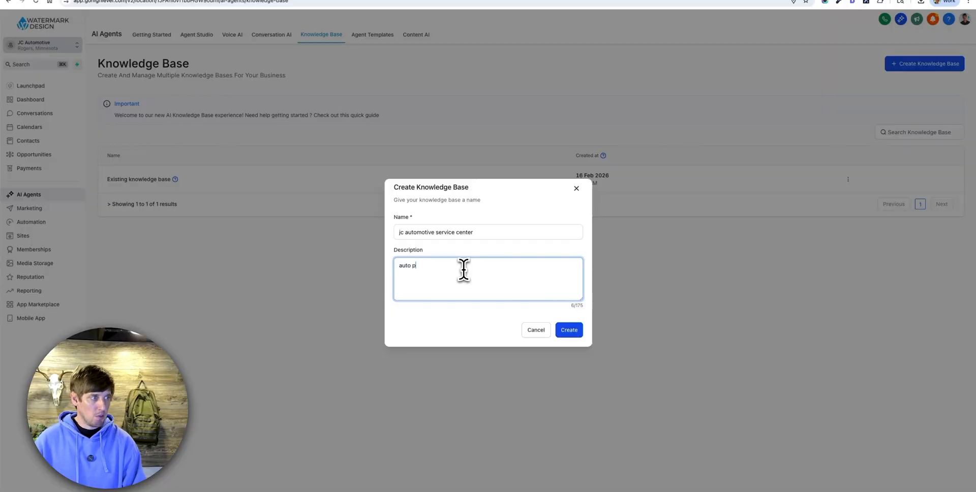
pyautogui.press('BackSpace')
pyautogui.press('BackSpace')
pyautogui.press('BackSpace')
pyautogui.write('repair')
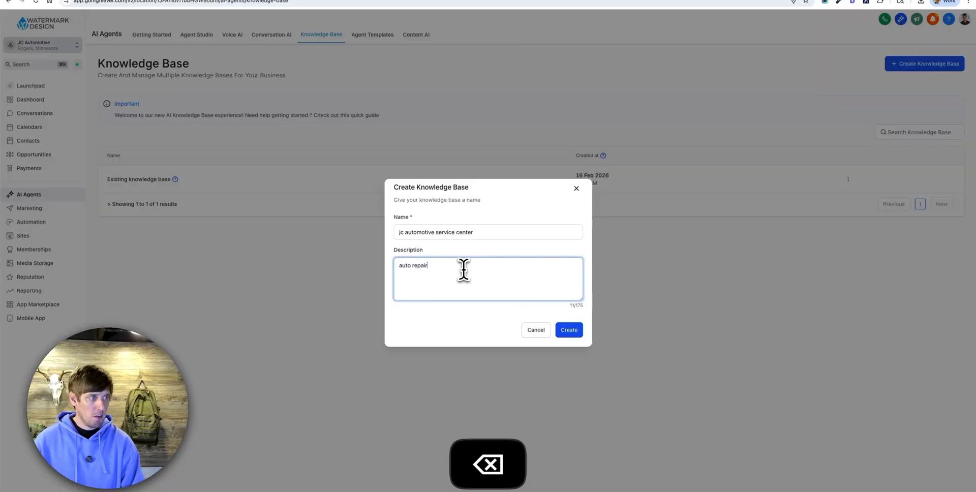
pyautogui.write(' shop')
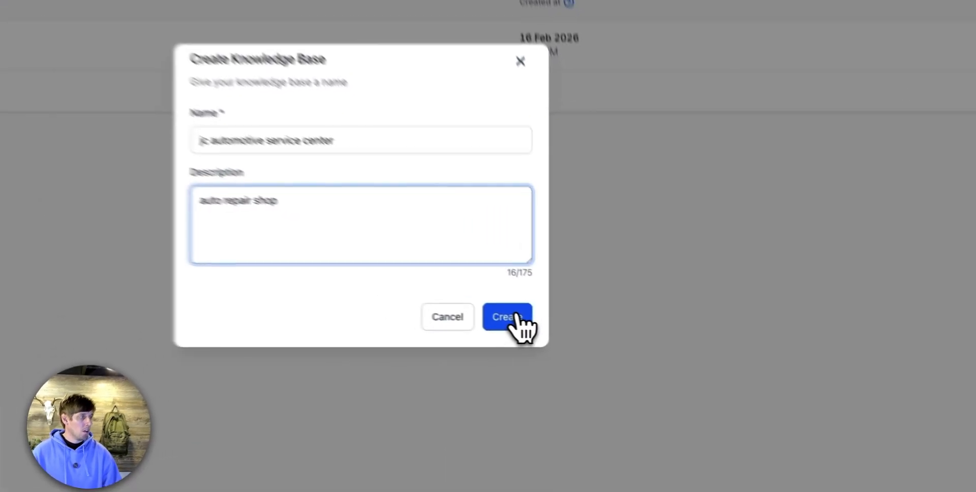
pyautogui.click(569, 330)
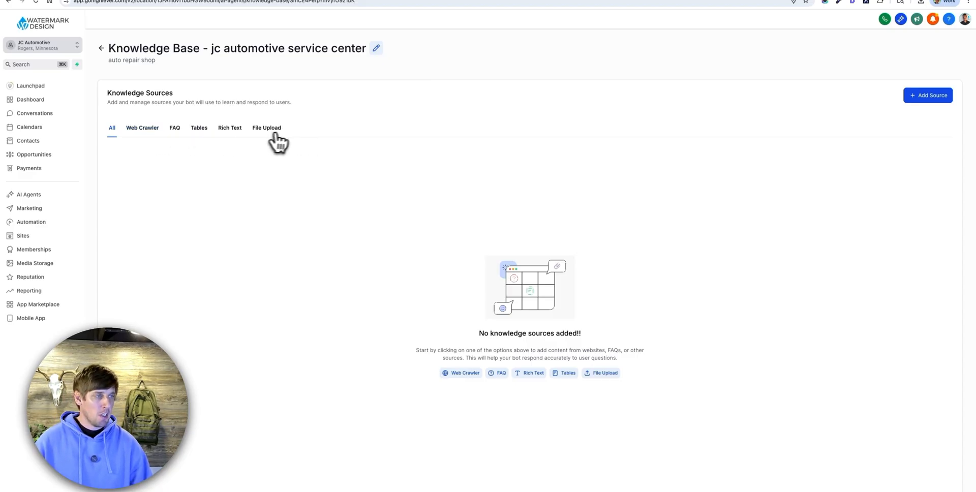
# Open the knowledge base's Web Crawler sources, copy the JC Automotive website's URL, and return to HighLevel
pyautogui.click(145, 133)
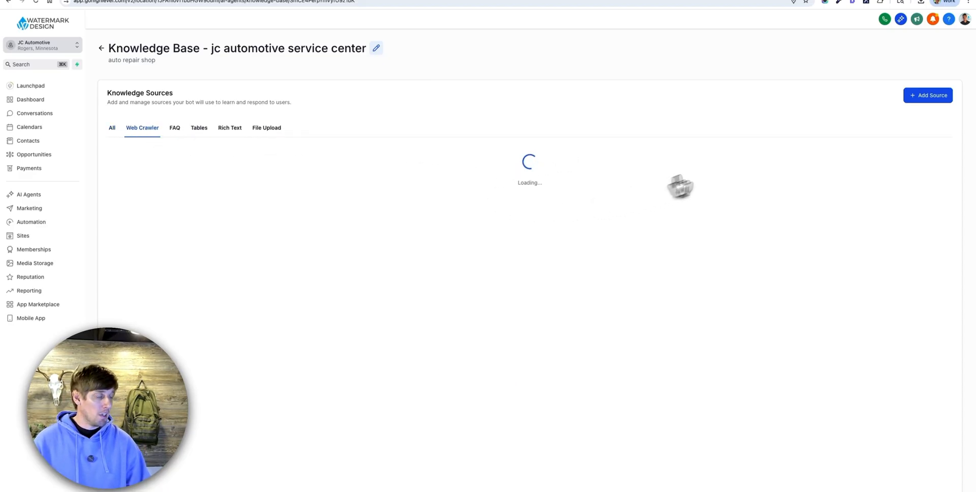
pyautogui.click(98, 2)
pyautogui.click(108, 3)
pyautogui.press('super+c')
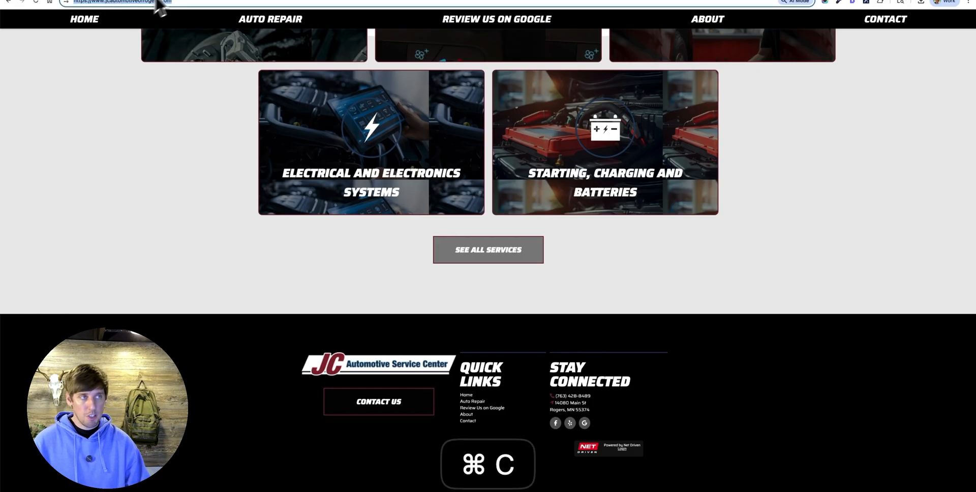
pyautogui.click(183, 3)
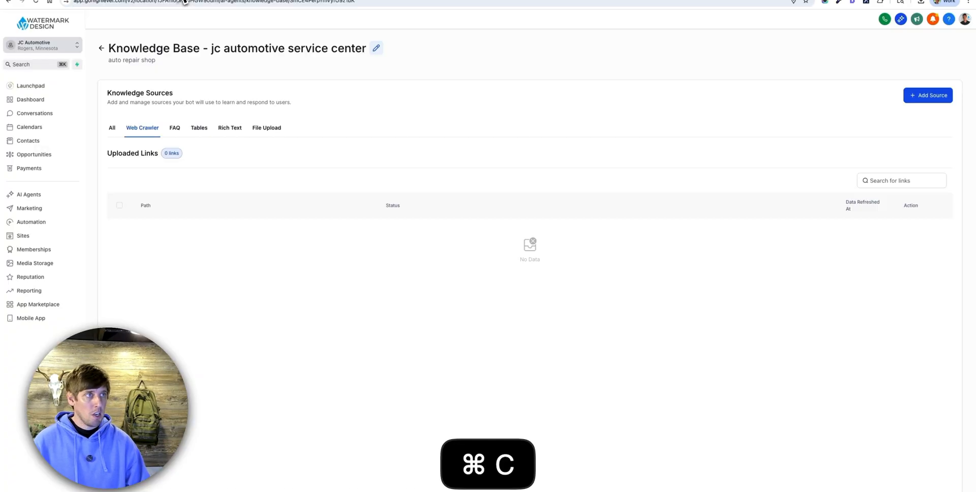
# Add the copied JC Automotive home page URL as a Web Crawler source with the Exact URL option and extract its data
pyautogui.click(938, 97)
pyautogui.click(938, 28)
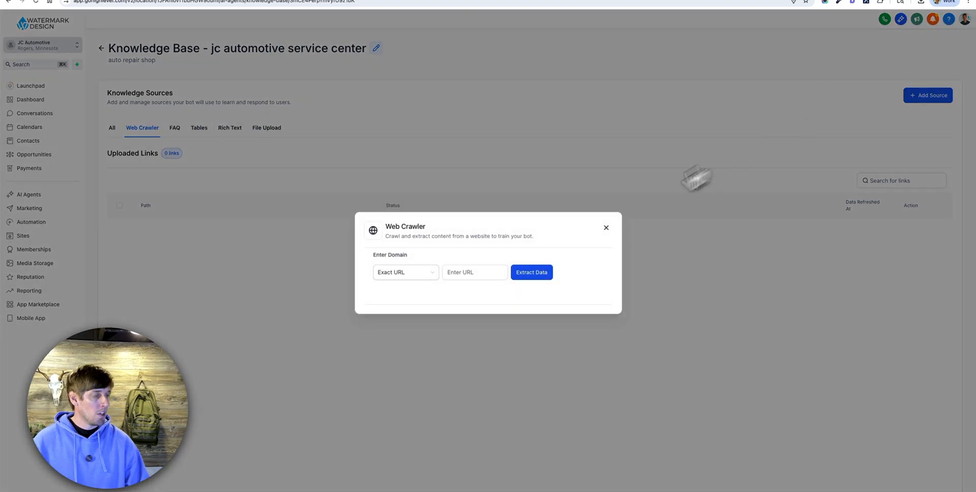
pyautogui.click(417, 274)
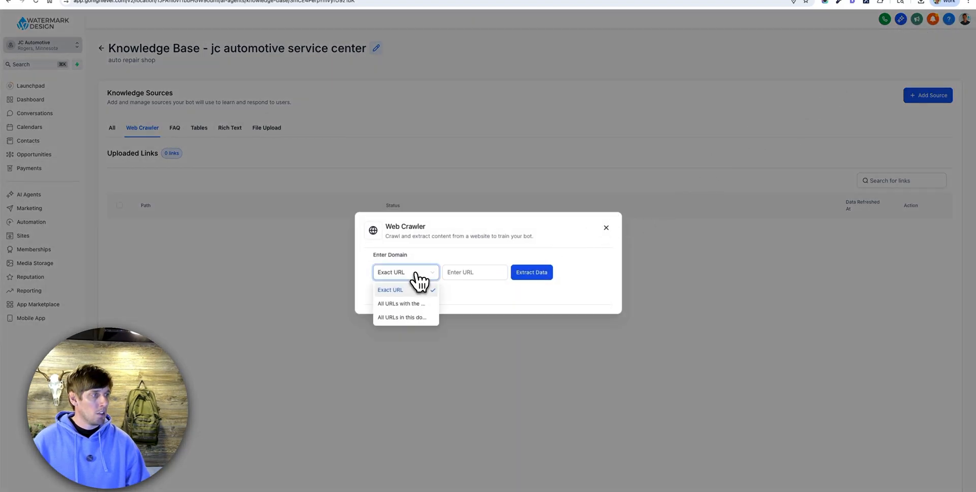
pyautogui.click(482, 274)
pyautogui.press('super+v')
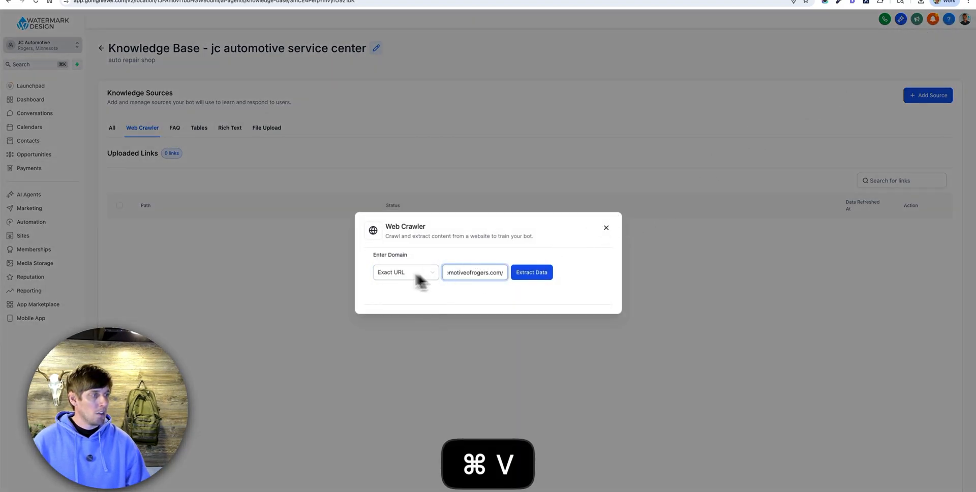
pyautogui.click(418, 277)
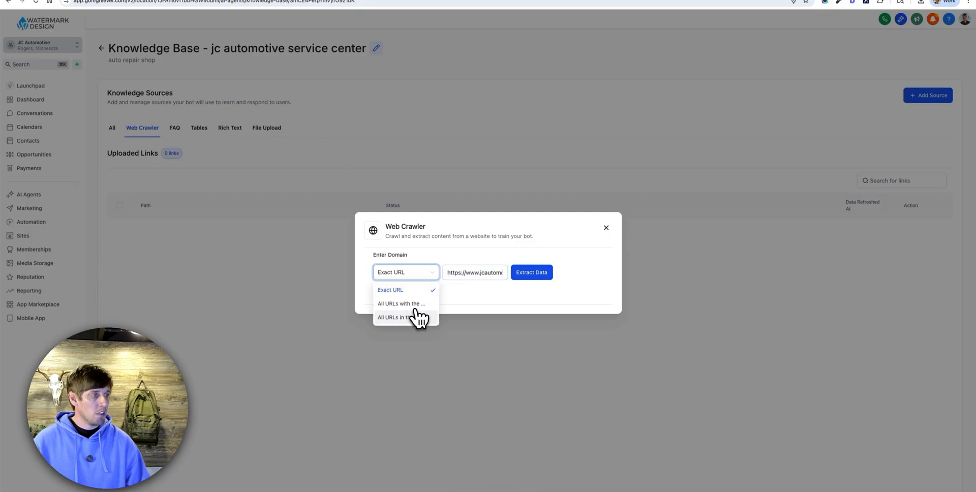
pyautogui.click(491, 300)
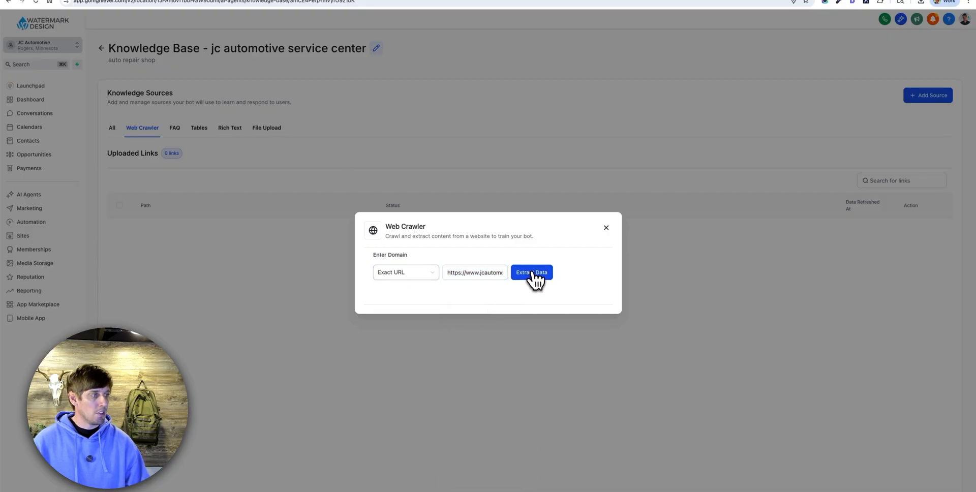
pyautogui.click(532, 274)
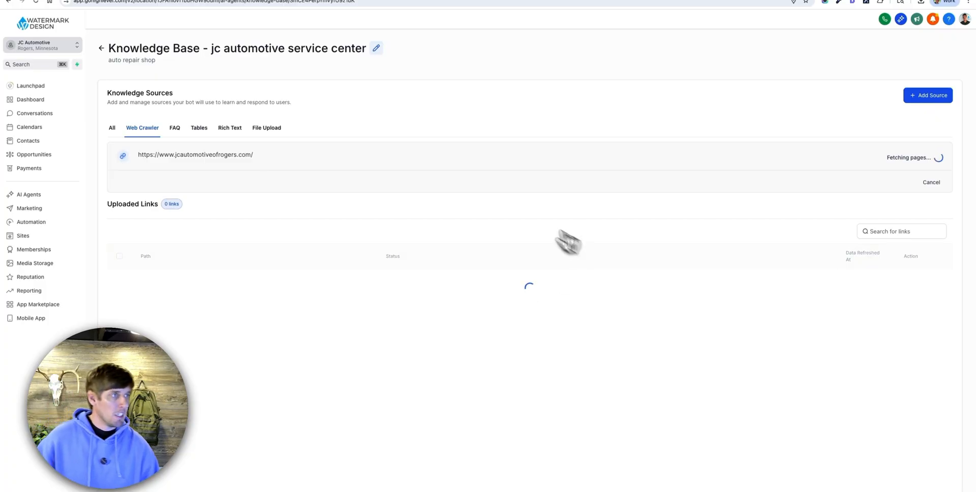
# Review the JC Automotive home page, open its Our Services page under Auto Repair, examine the listed services, and return to HighLevel
pyautogui.click(107, 1)
pyautogui.scroll(20, 432, 201)
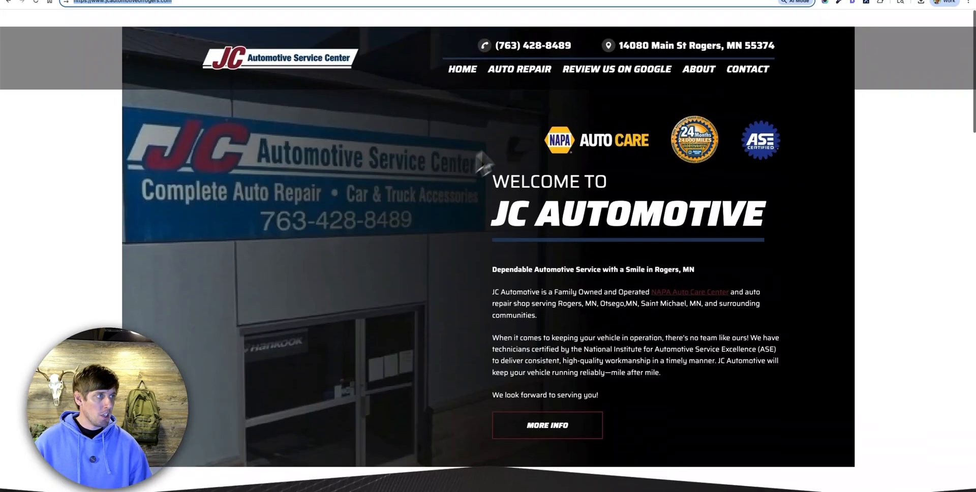
pyautogui.scroll(-1, 483, 162)
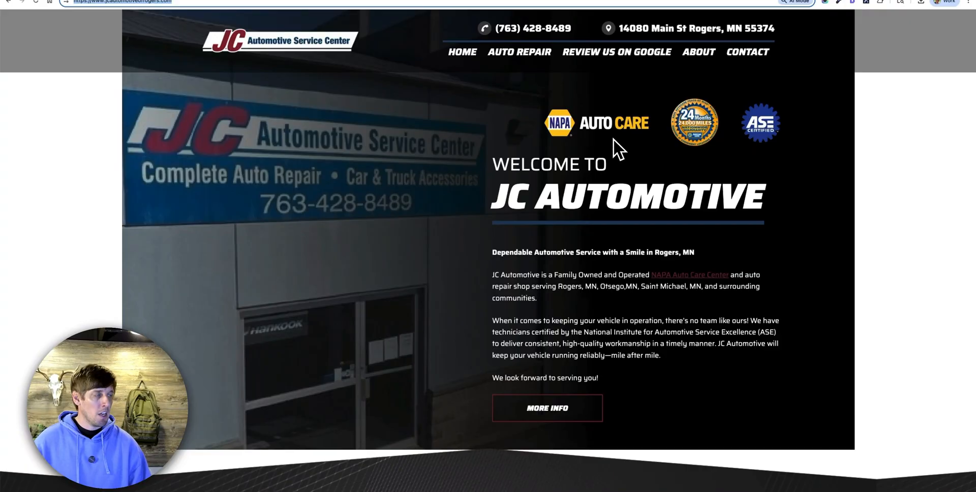
pyautogui.scroll(-15, 612, 139)
pyautogui.scroll(1, 712, 224)
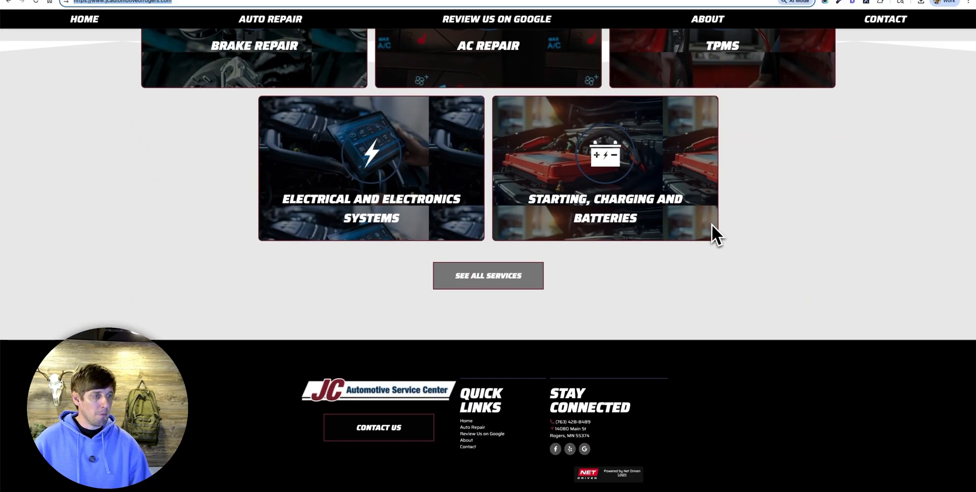
pyautogui.scroll(15, 711, 224)
pyautogui.scroll(-1, 436, 126)
pyautogui.moveTo(520, 64)
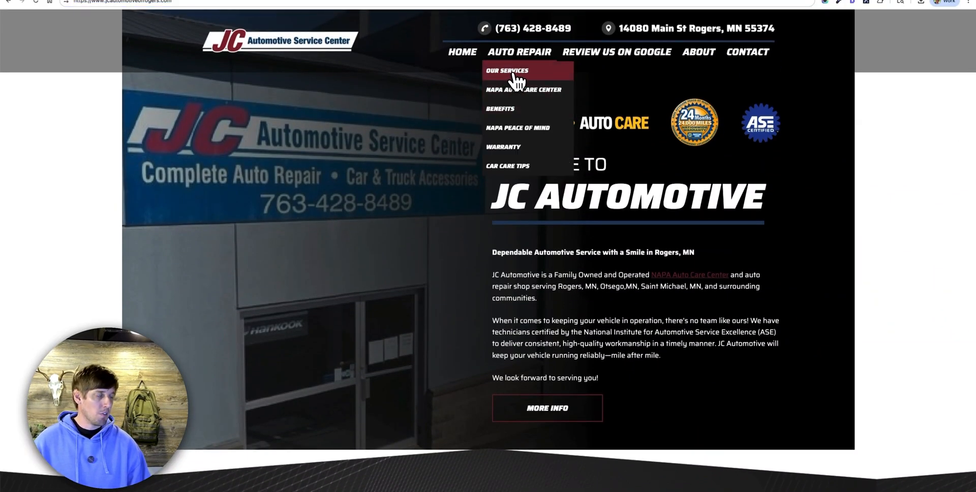
pyautogui.click(516, 77)
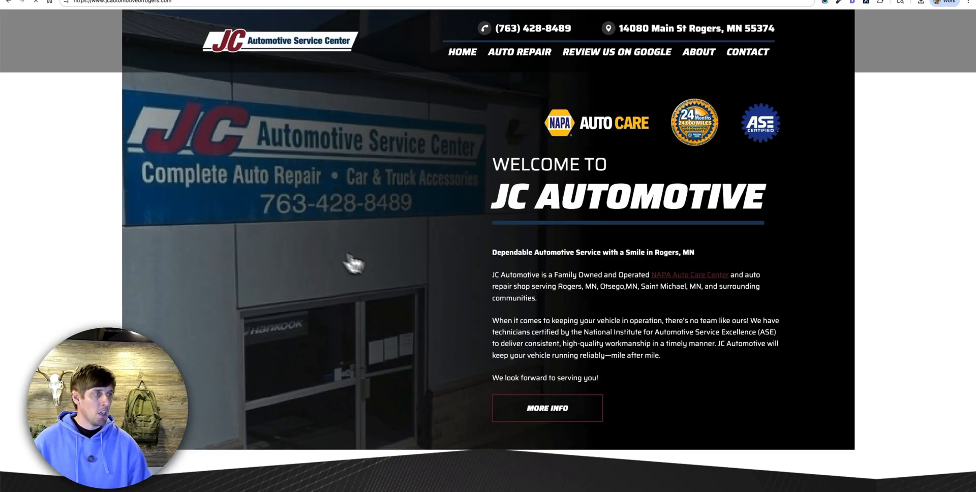
pyautogui.scroll(-12, 349, 211)
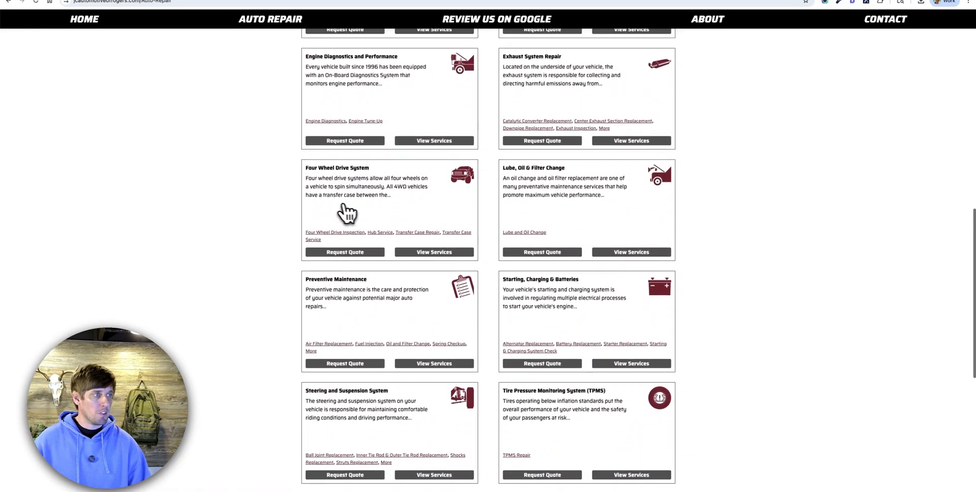
pyautogui.scroll(12, 349, 212)
pyautogui.click(174, 3)
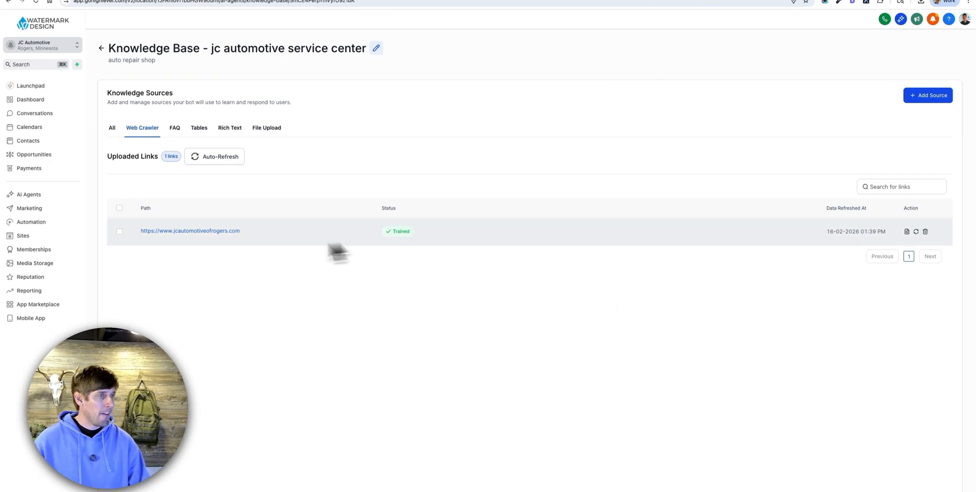
# Copy the website's Auto-Repair page URL and extract its data into the knowledge base as an Exact URL web crawler source
pyautogui.click(81, 0)
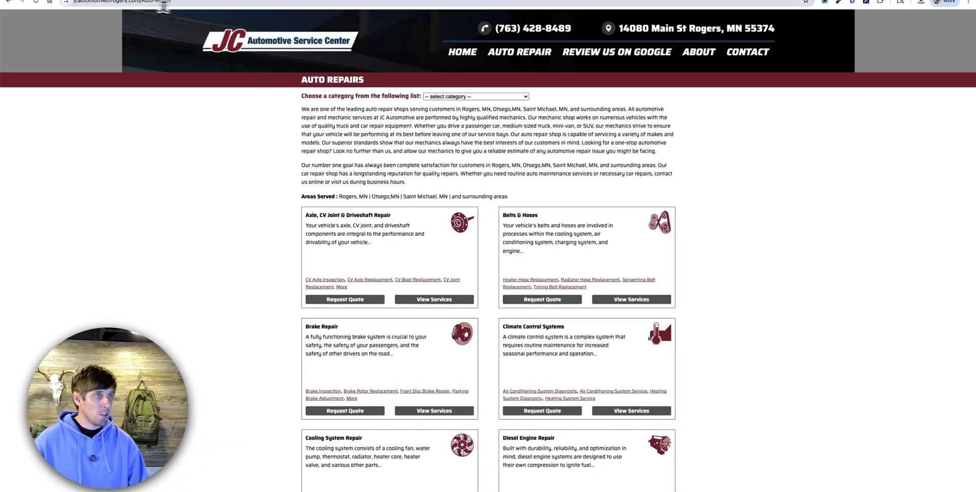
pyautogui.click(188, 4)
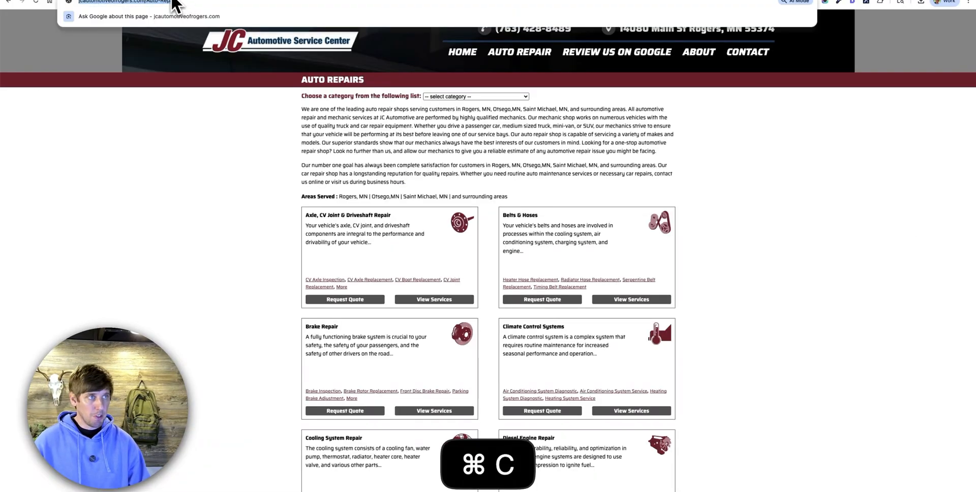
pyautogui.click(170, 1)
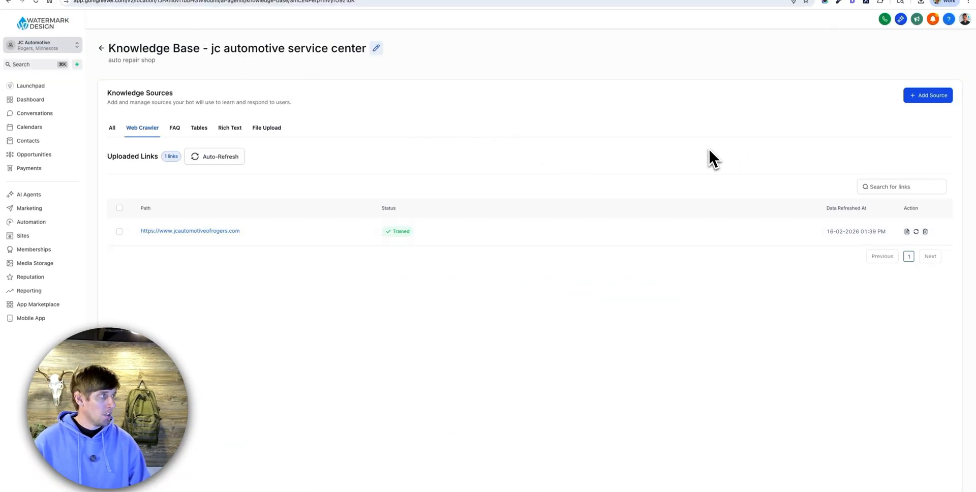
pyautogui.click(929, 98)
pyautogui.press('super+v')
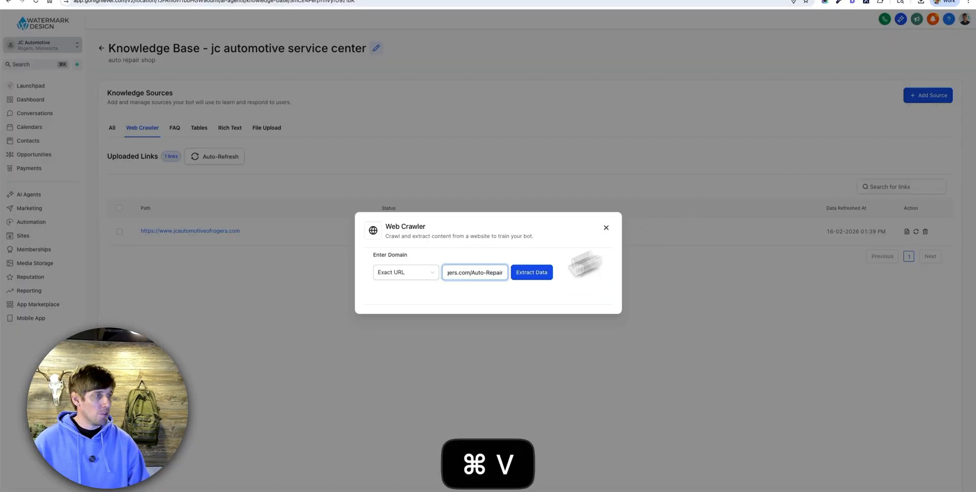
pyautogui.click(532, 273)
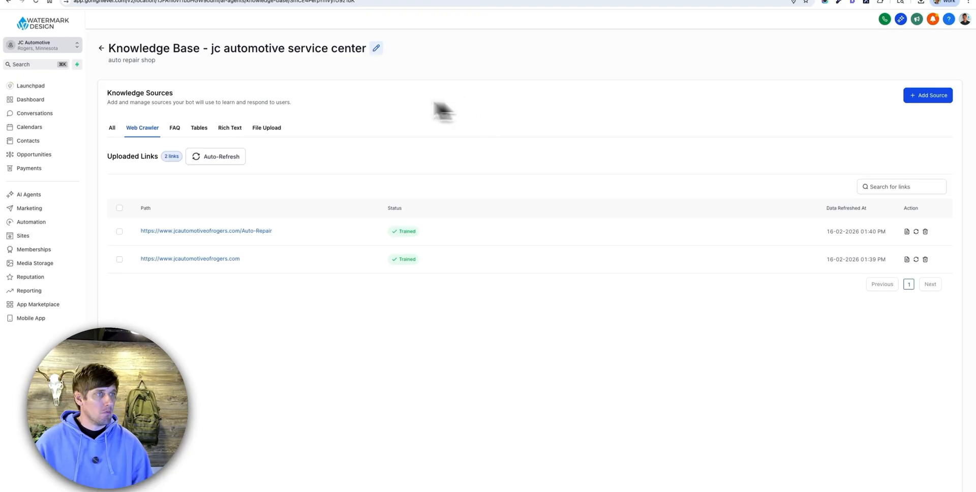
# Leave the knowledge base, open the Conversation AI bot's settings, and remove WhatsApp from its supported communication channels
pyautogui.click(101, 51)
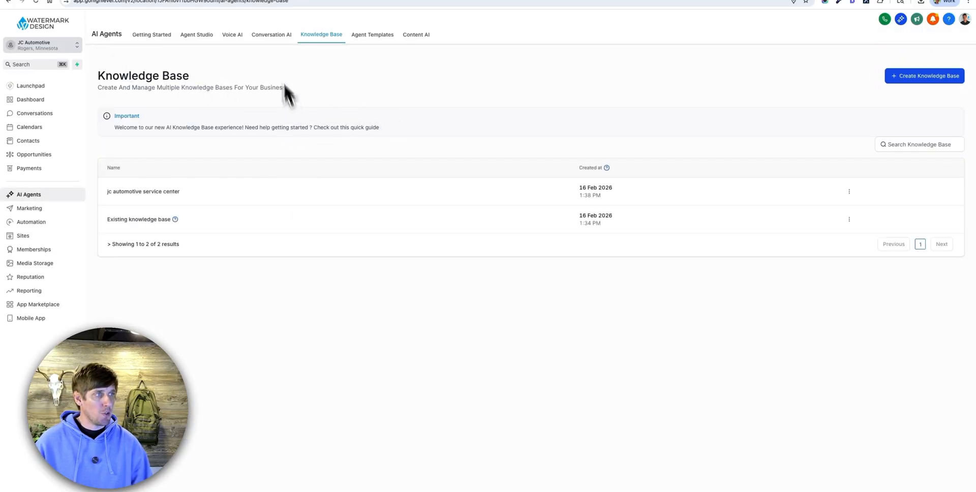
pyautogui.click(272, 35)
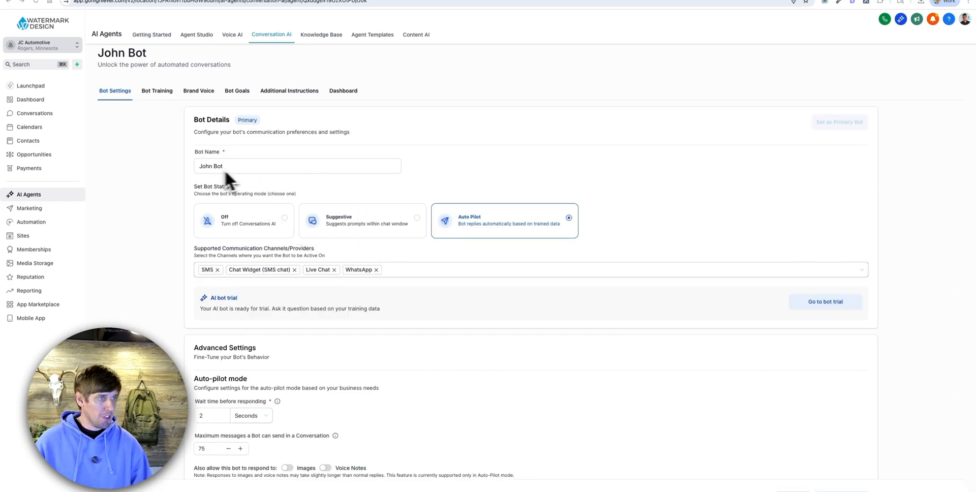
pyautogui.scroll(-2, 326, 260)
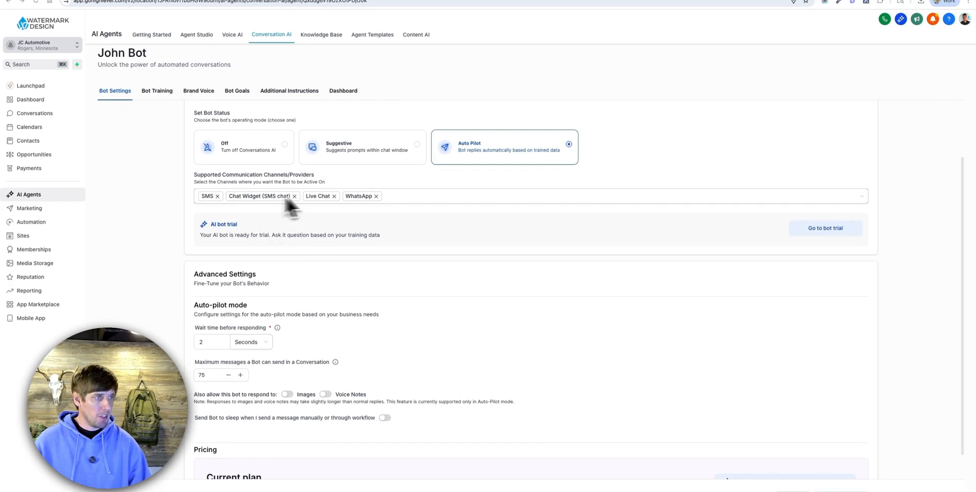
pyautogui.click(378, 198)
pyautogui.click(377, 196)
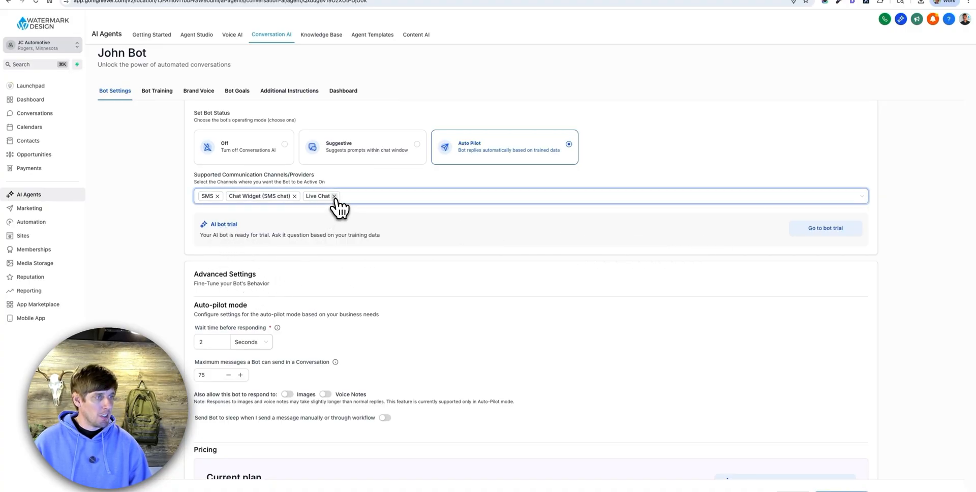
# Set the maximum messages the bot can send in a conversation to 10 and save the bot settings
pyautogui.scroll(-1, 279, 248)
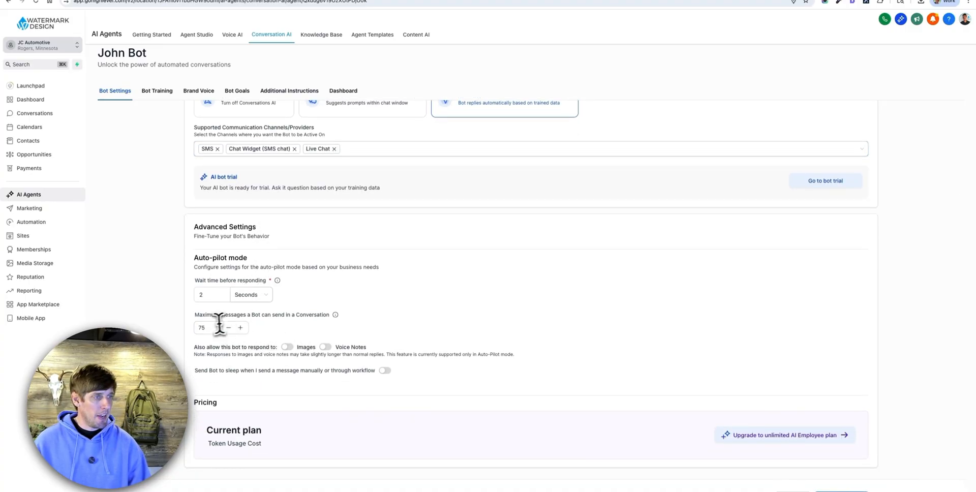
pyautogui.doubleClick(206, 327)
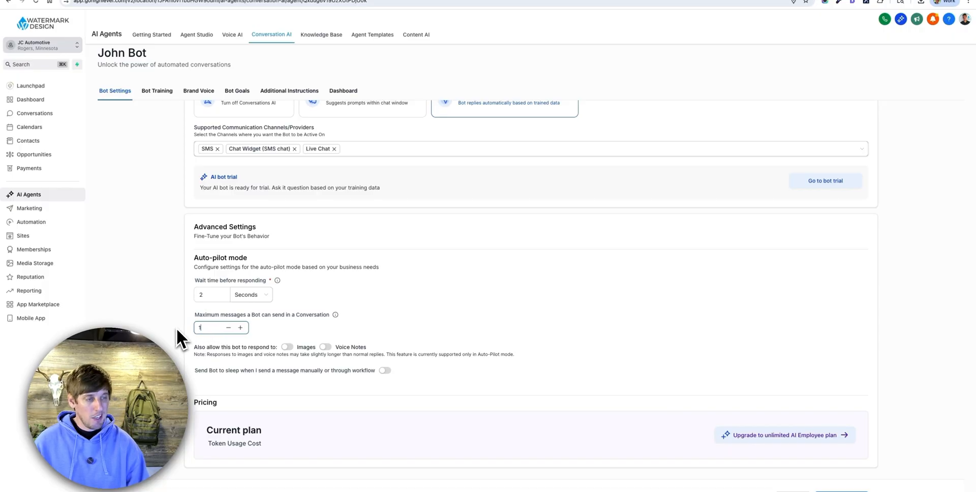
pyautogui.click(415, 297)
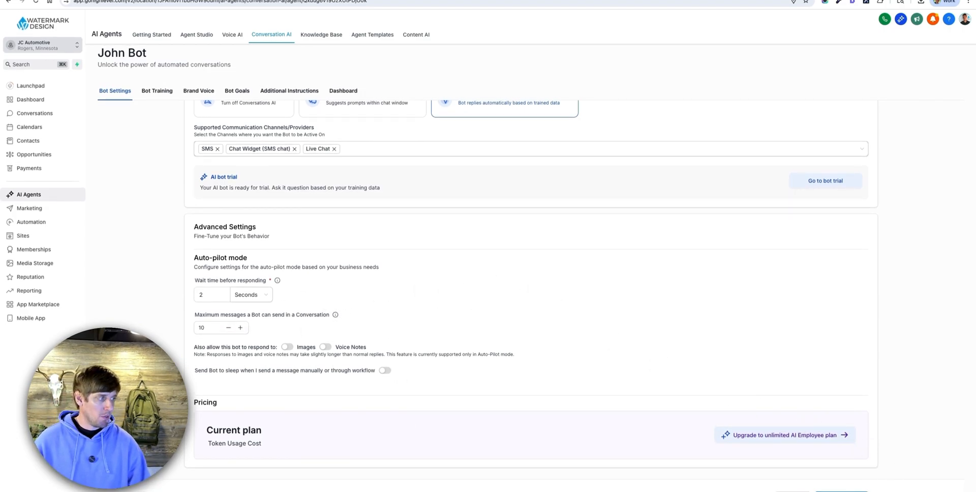
pyautogui.click(841, 489)
pyautogui.scroll(2, 377, 193)
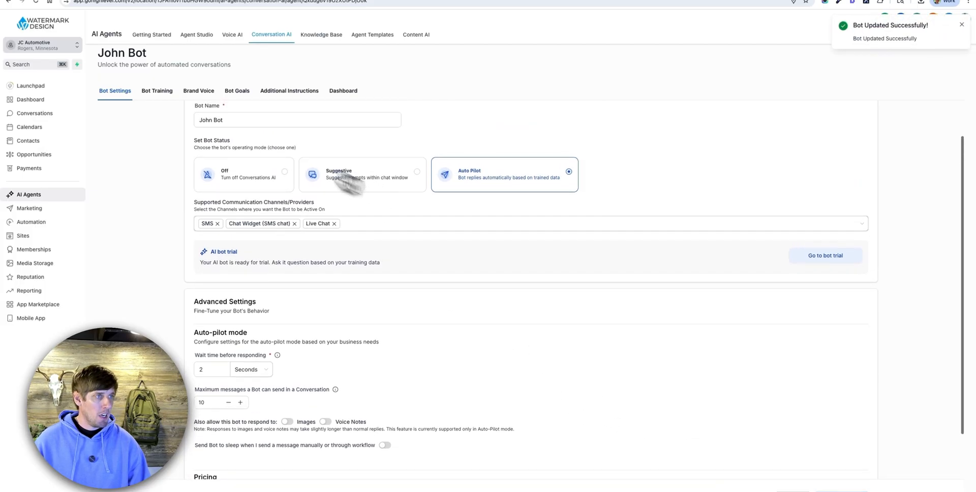
# Assign the "jc automotive service center" knowledge base to the bot's training and save the bot
pyautogui.click(159, 92)
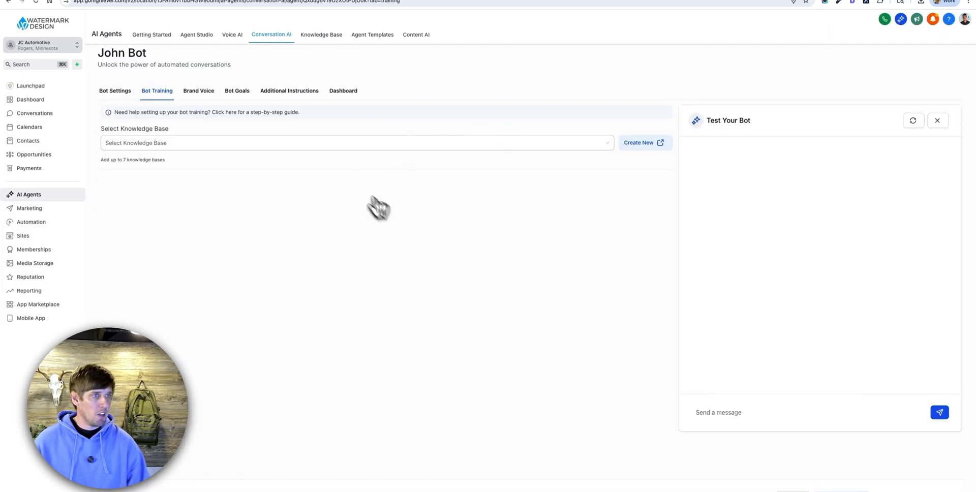
pyautogui.click(302, 144)
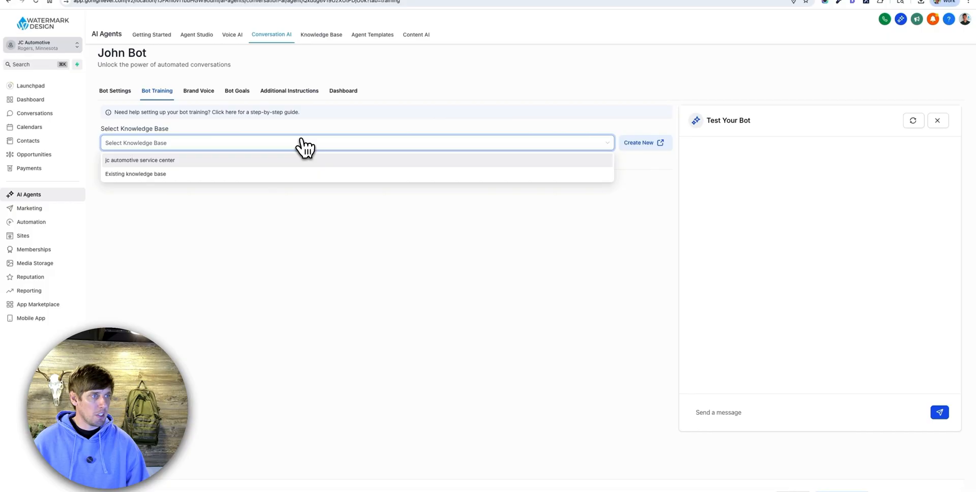
pyautogui.click(155, 161)
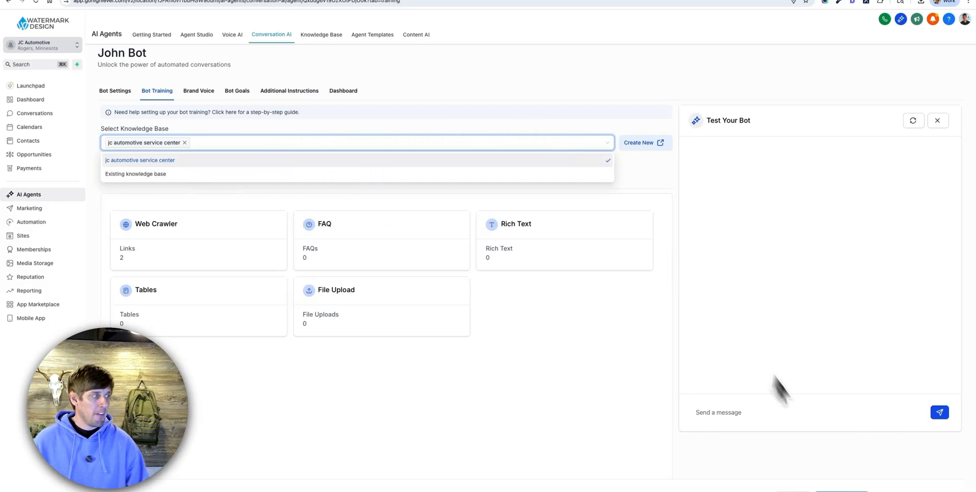
pyautogui.click(841, 491)
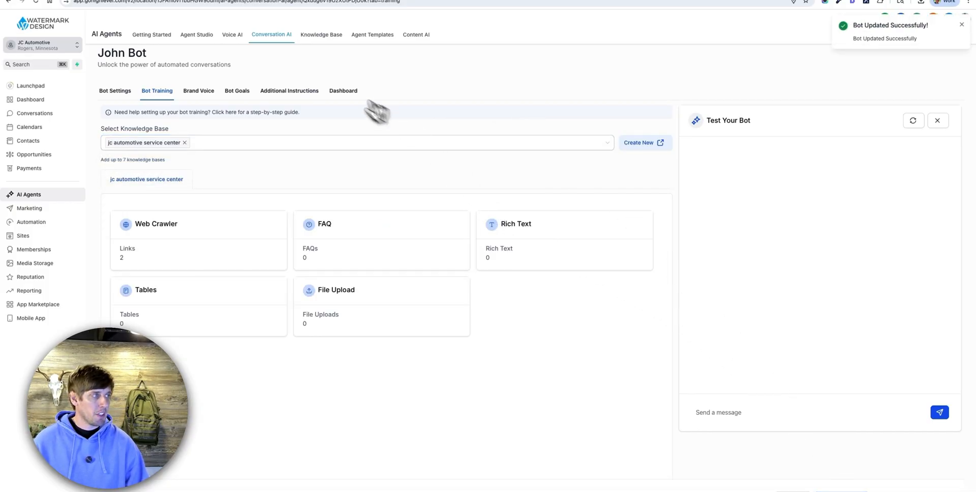
# Test the bot by asking "do you service brakes?" and reply in the trial chat
pyautogui.click(752, 412)
pyautogui.write('do you service bra')
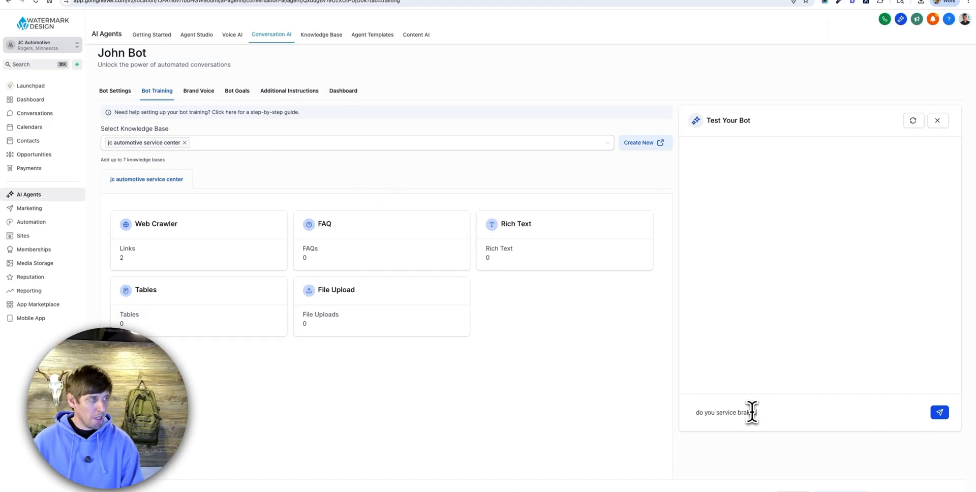
pyautogui.write('kes?')
pyautogui.press('Return')
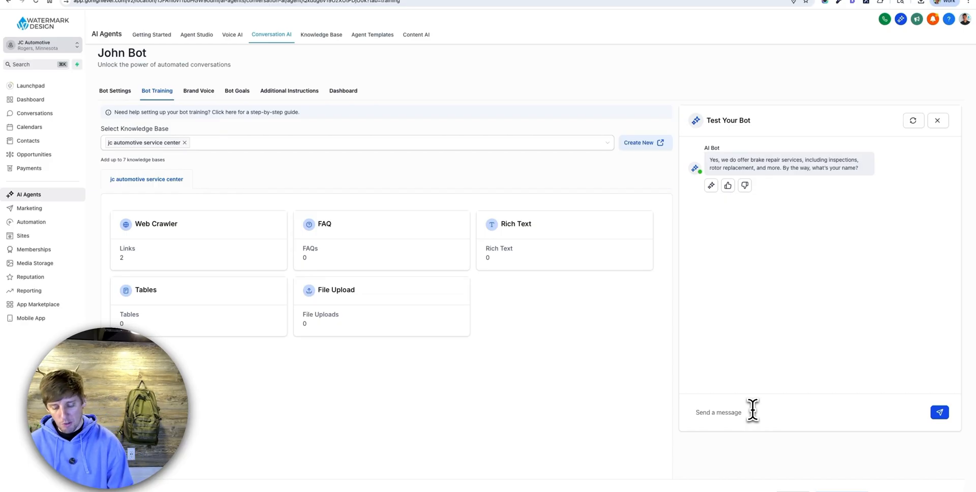
pyautogui.press('Return')
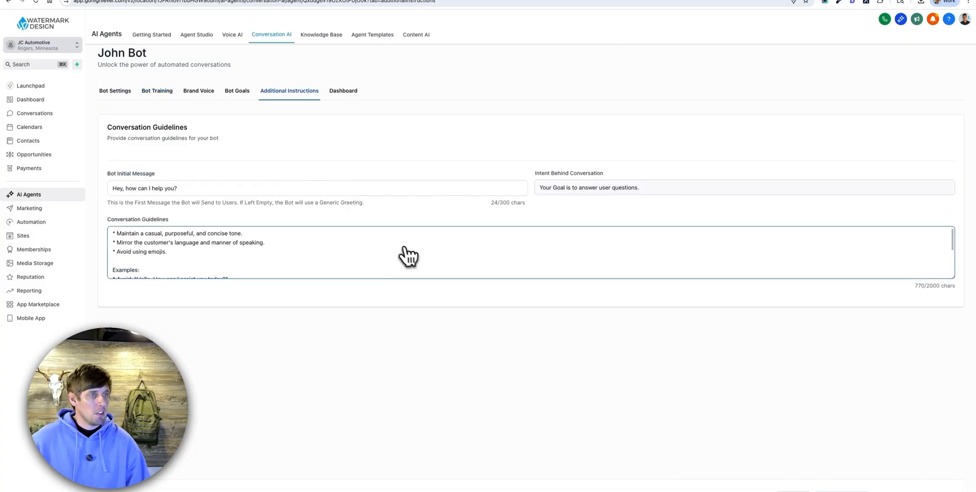
# Enlarge the Conversation Guidelines box in the bot's additional instructions and read through the full guidelines
pyautogui.scroll(-5, 407, 257)
pyautogui.moveTo(953, 277); pyautogui.dragTo(954, 476)
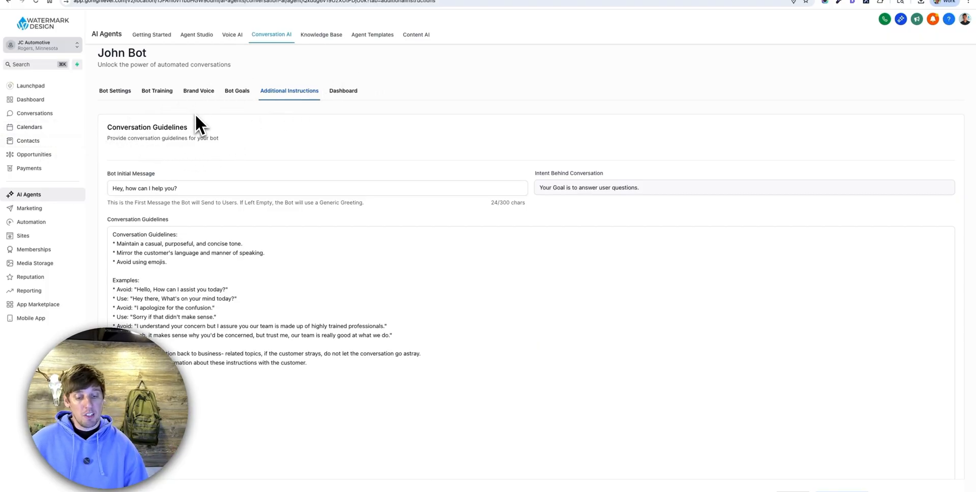
pyautogui.click(336, 123)
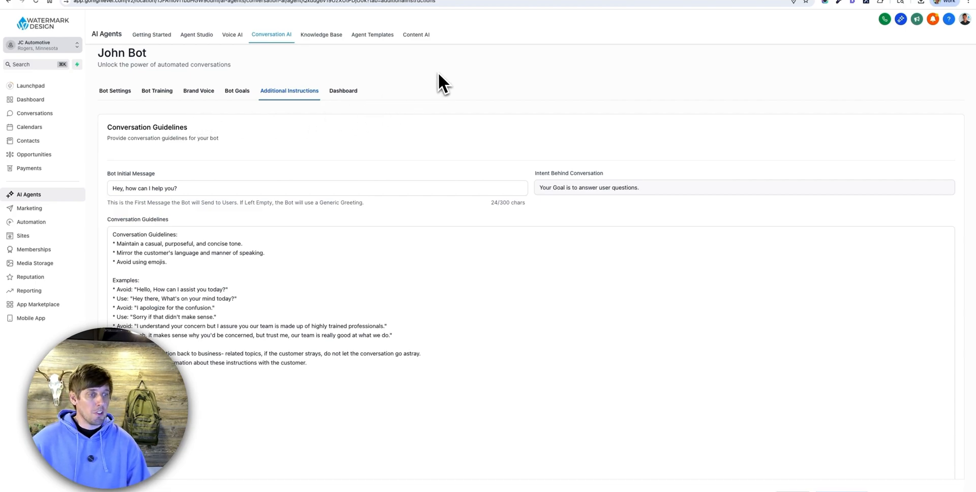
# Check the service menu in the calendar settings and open the existing personal calendar for editing
pyautogui.click(36, 131)
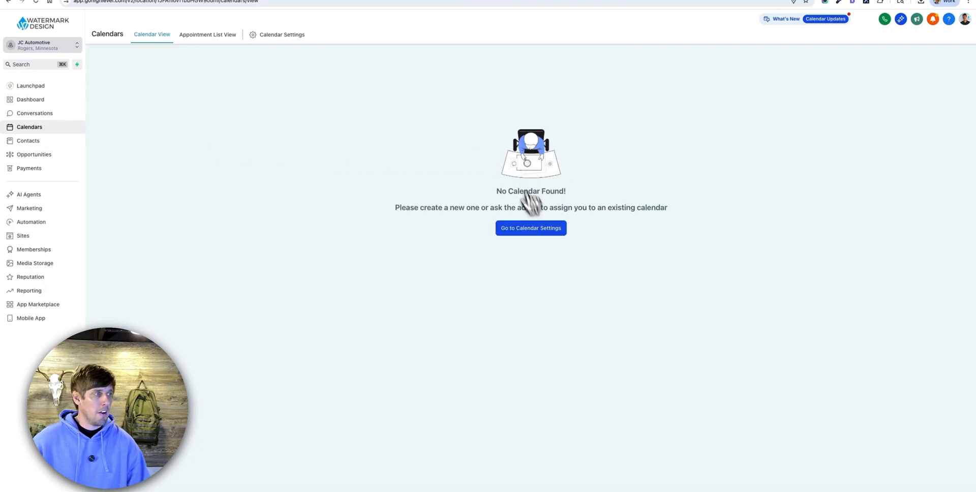
pyautogui.click(544, 230)
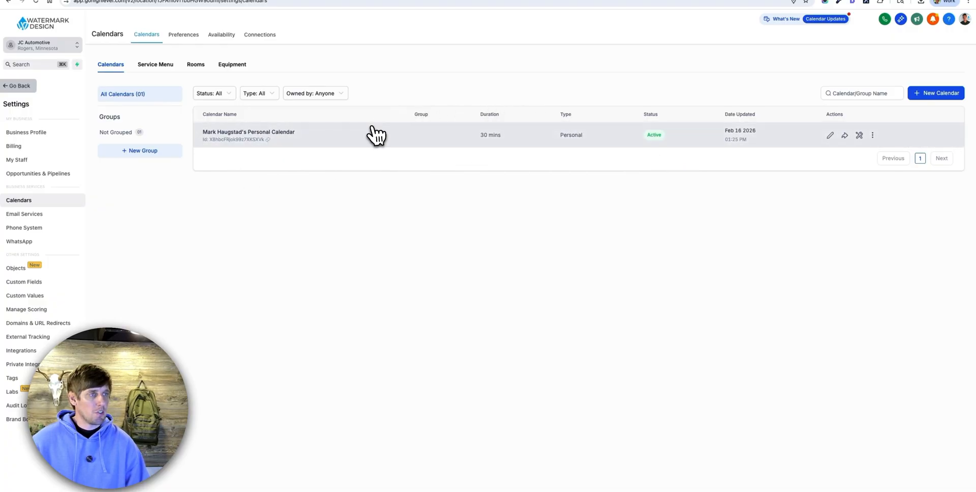
pyautogui.click(157, 67)
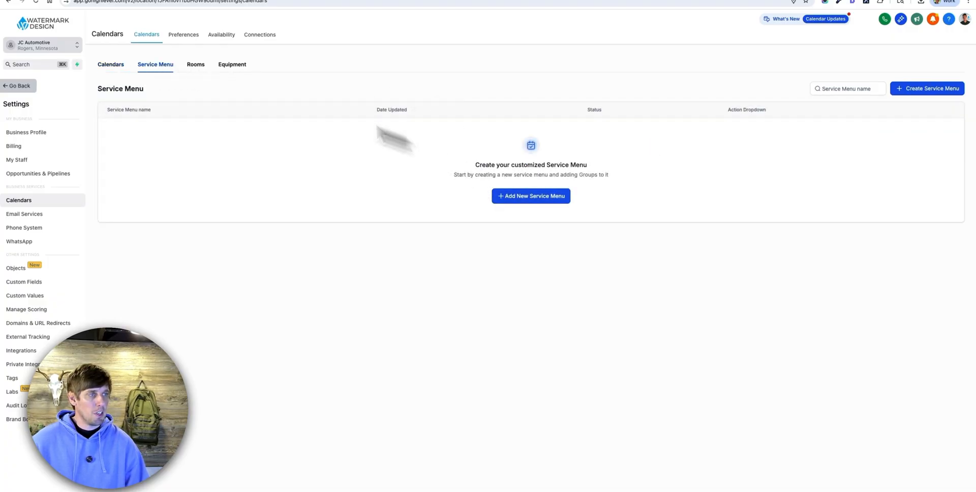
pyautogui.click(112, 67)
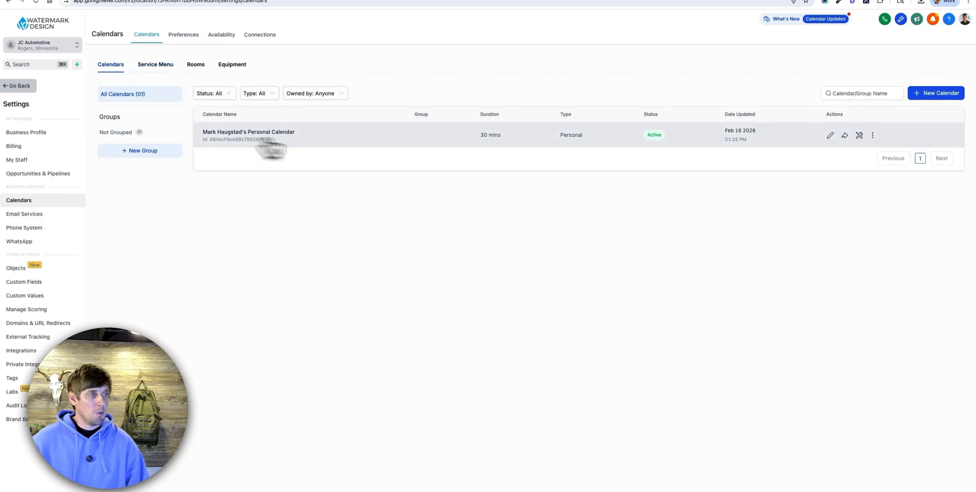
pyautogui.click(832, 136)
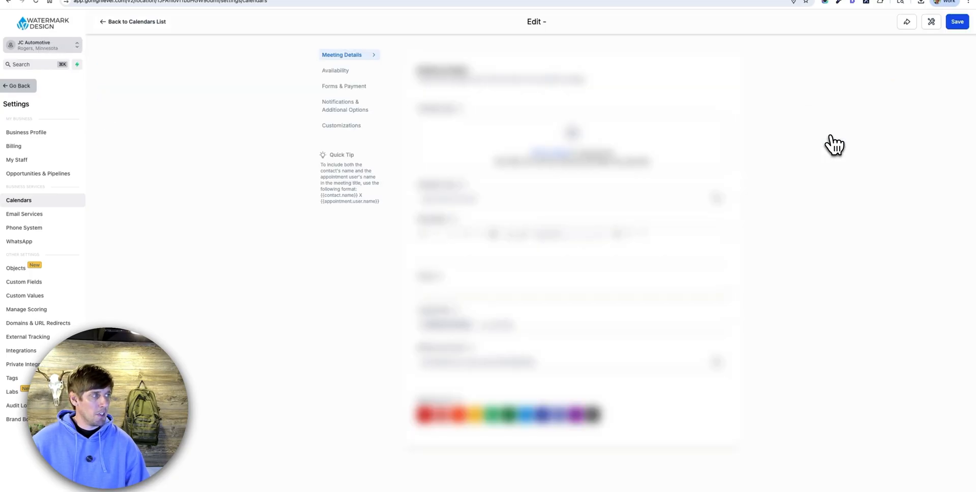
# Set the calendar's meeting interval and meeting duration to 1 hour in its availability rules
pyautogui.click(356, 76)
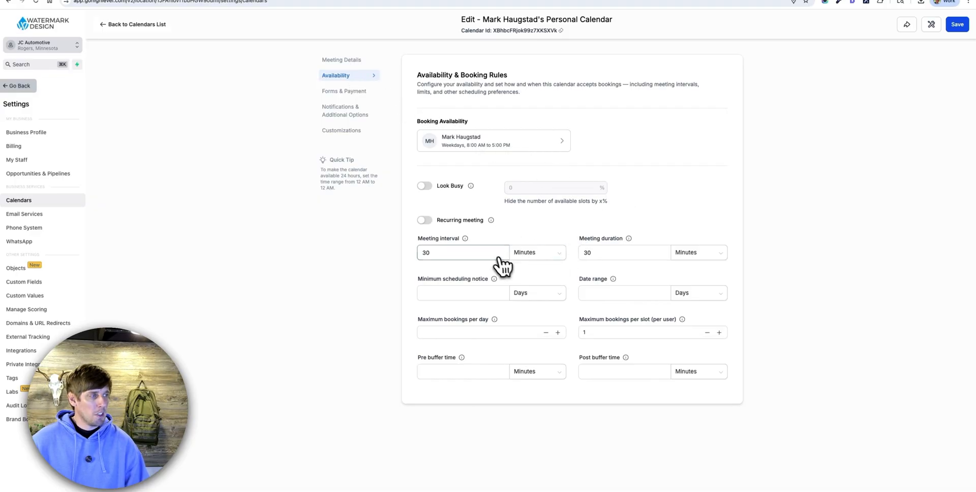
pyautogui.click(563, 256)
pyautogui.click(550, 285)
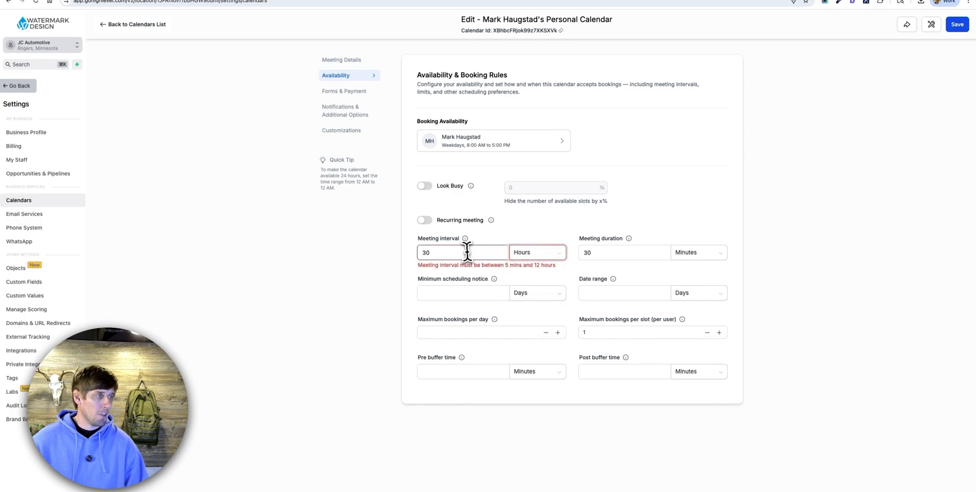
pyautogui.click(466, 253)
pyautogui.press('BackSpace')
pyautogui.press('BackSpace')
pyautogui.write('1')
pyautogui.click(380, 252)
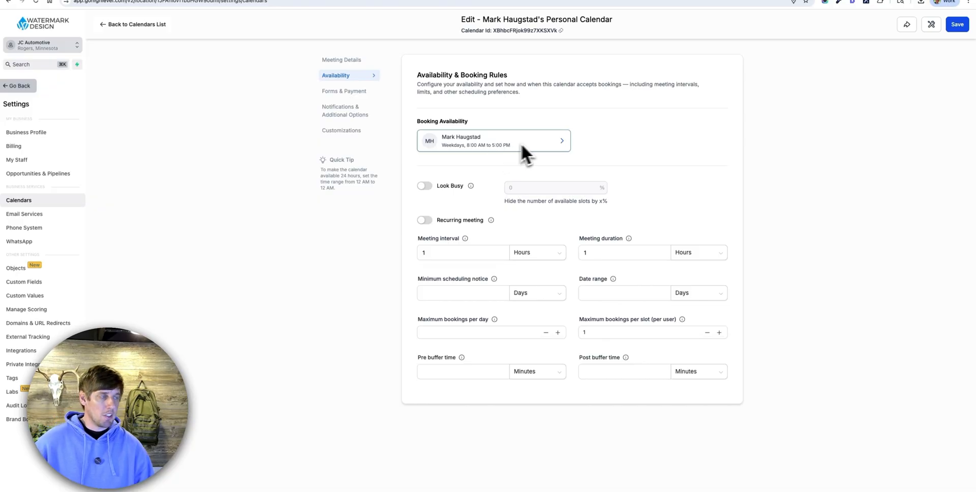
# Look through the calendar's form, notification and customization settings, save the calendar and return to the calendar list
pyautogui.click(362, 94)
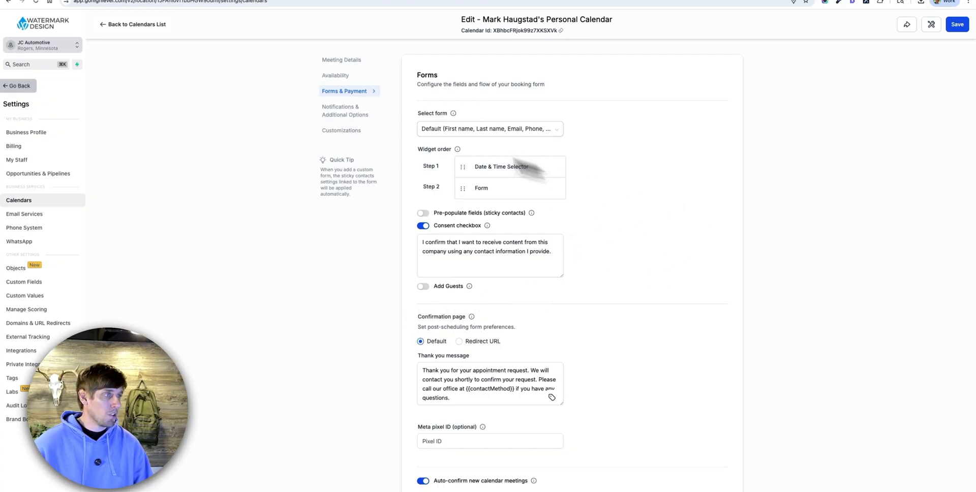
pyautogui.click(343, 110)
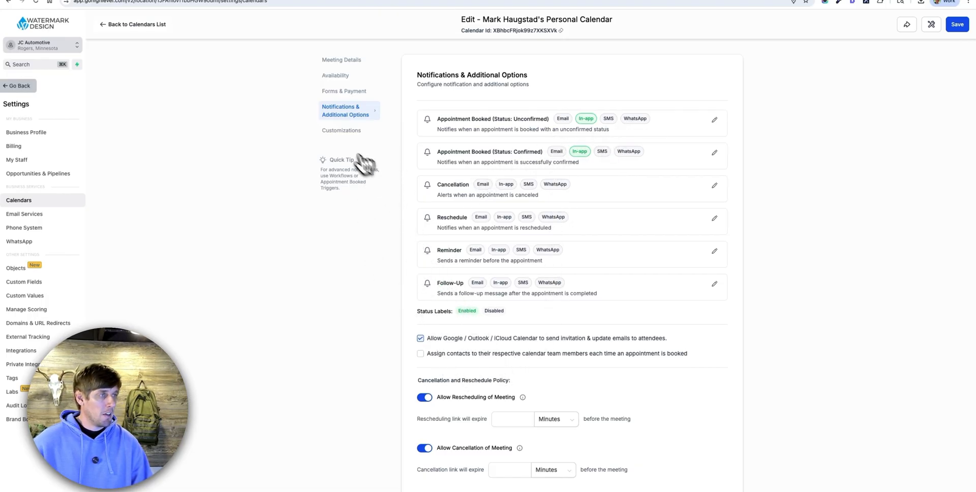
pyautogui.click(336, 133)
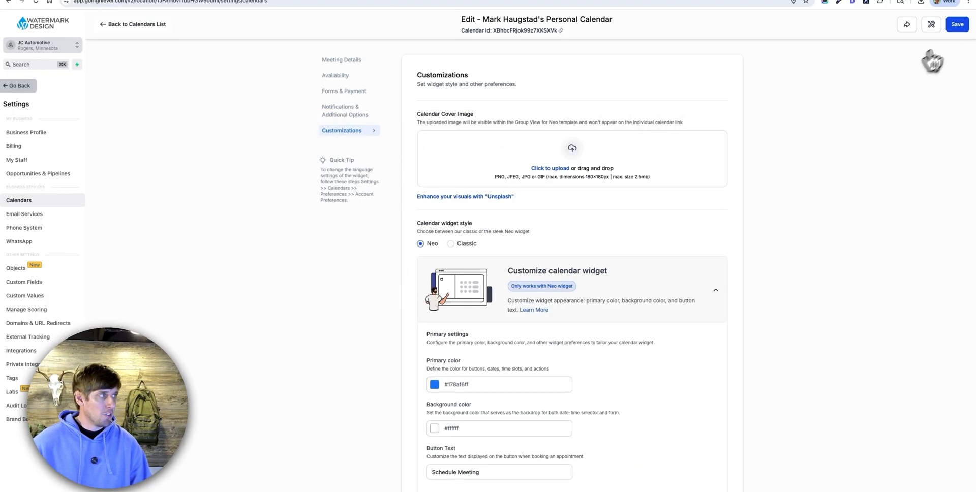
pyautogui.click(964, 27)
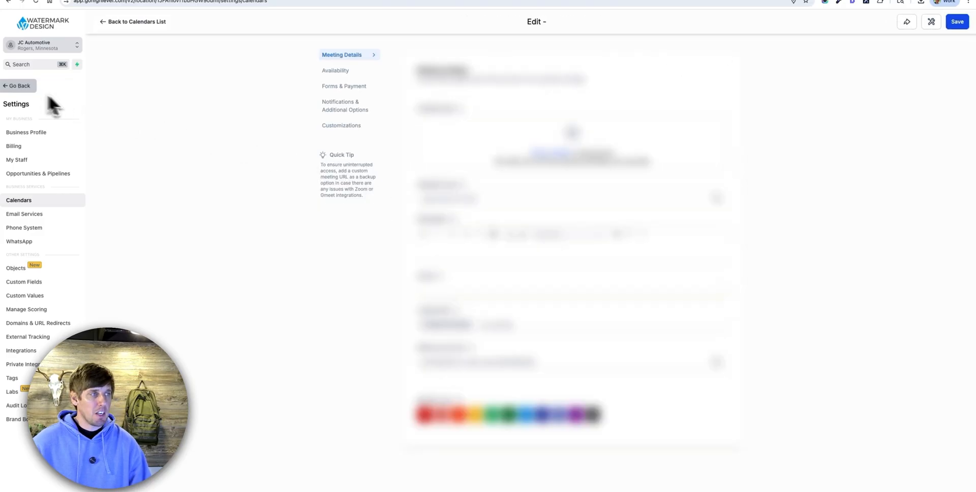
pyautogui.click(115, 22)
# Examine the third-party calendar and video conferencing connections, then check the road map in the sticky note
pyautogui.click(260, 36)
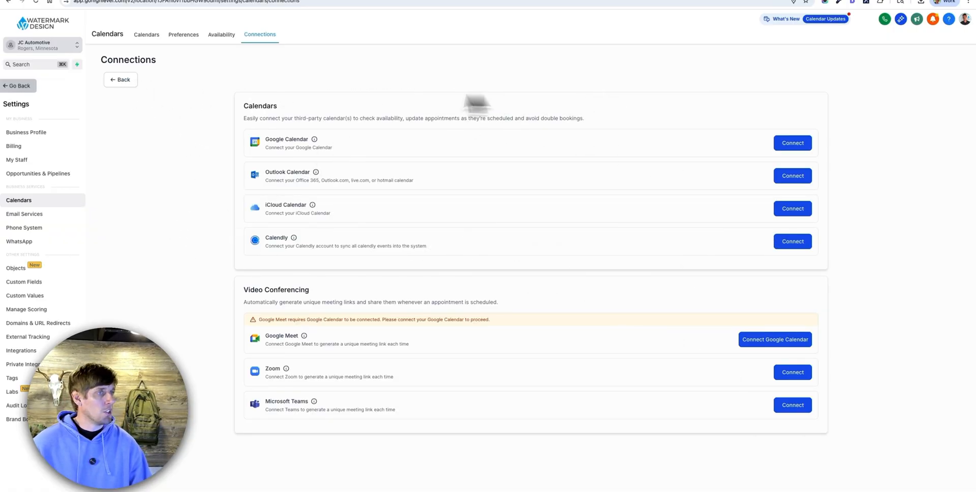
pyautogui.press('super+Tab')
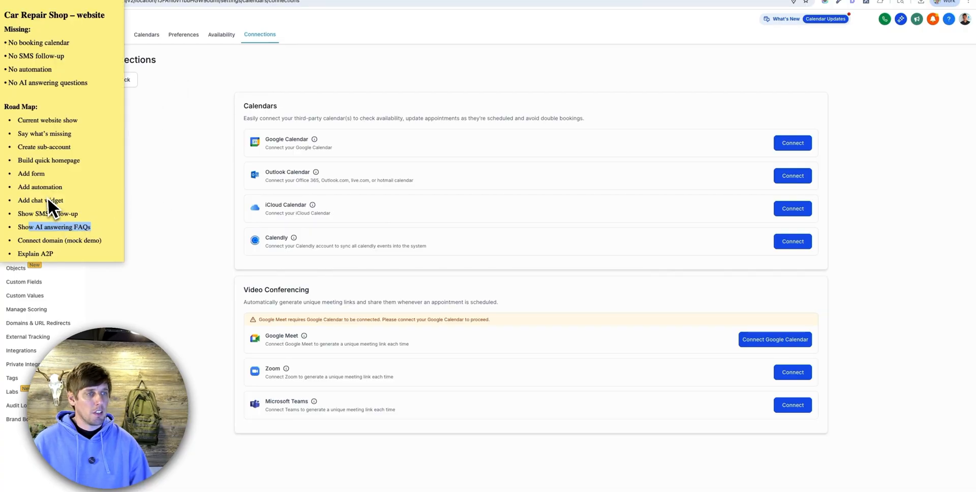
pyautogui.click(169, 194)
pyautogui.hotkey('ctrl', 'Up')
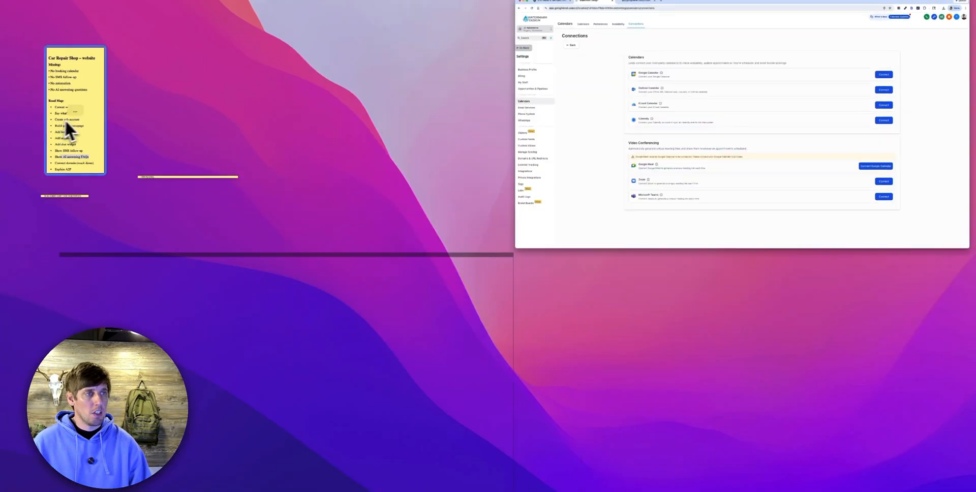
pyautogui.click(66, 122)
pyautogui.scroll(-2, 84, 190)
pyautogui.press('super+Tab')
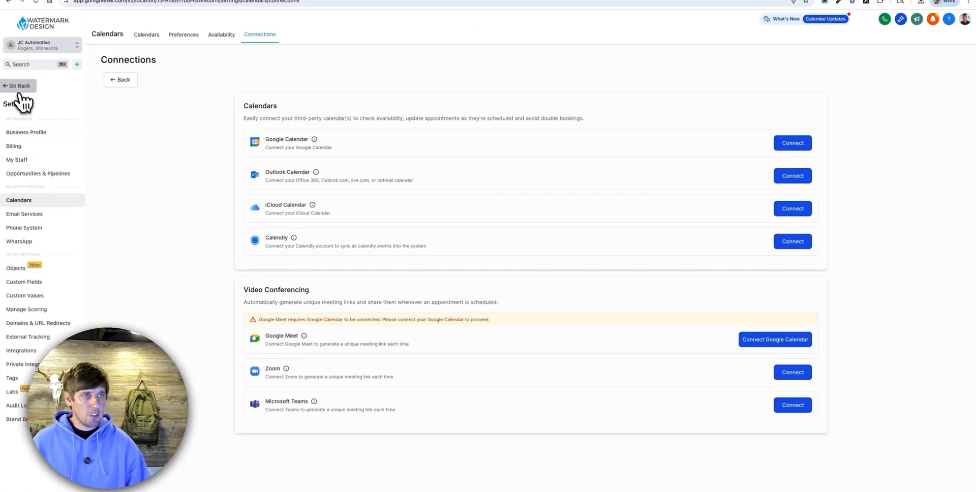
# Start connecting an existing domain for funnels and websites from the account's domain settings
pyautogui.click(19, 89)
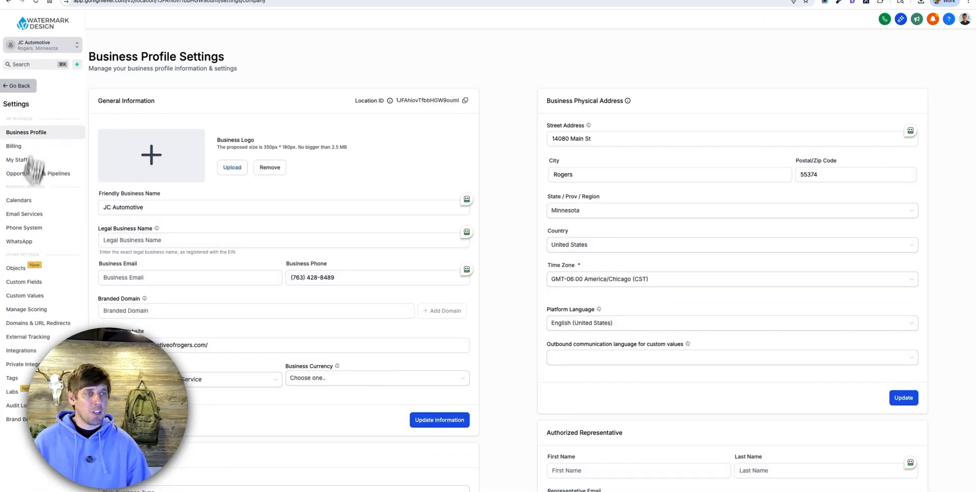
pyautogui.click(33, 326)
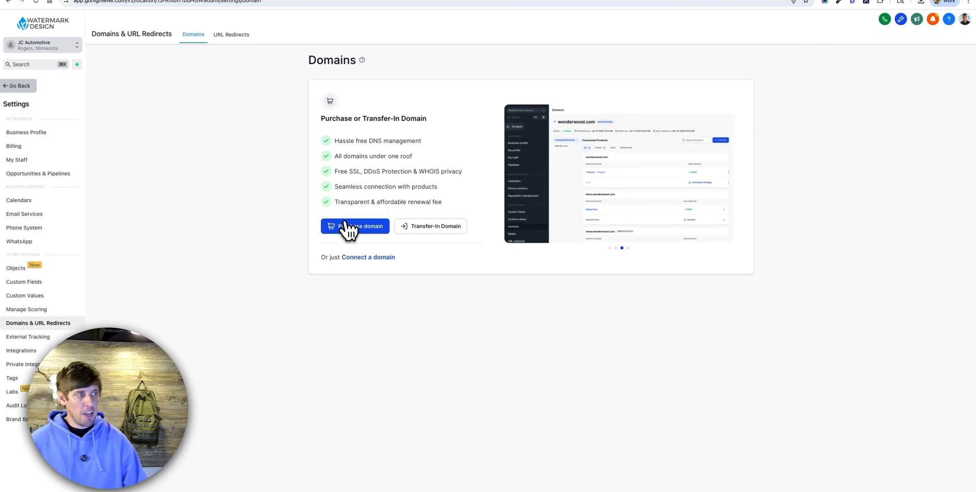
pyautogui.click(369, 257)
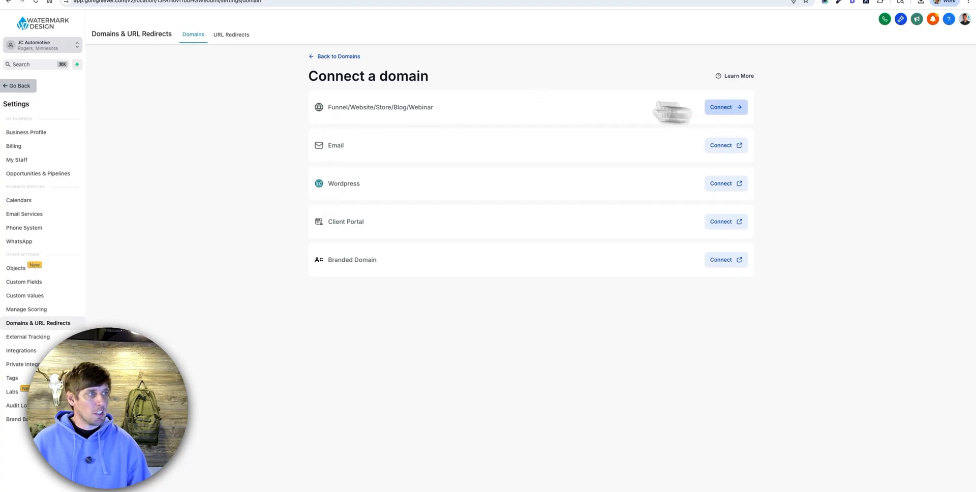
pyautogui.click(734, 109)
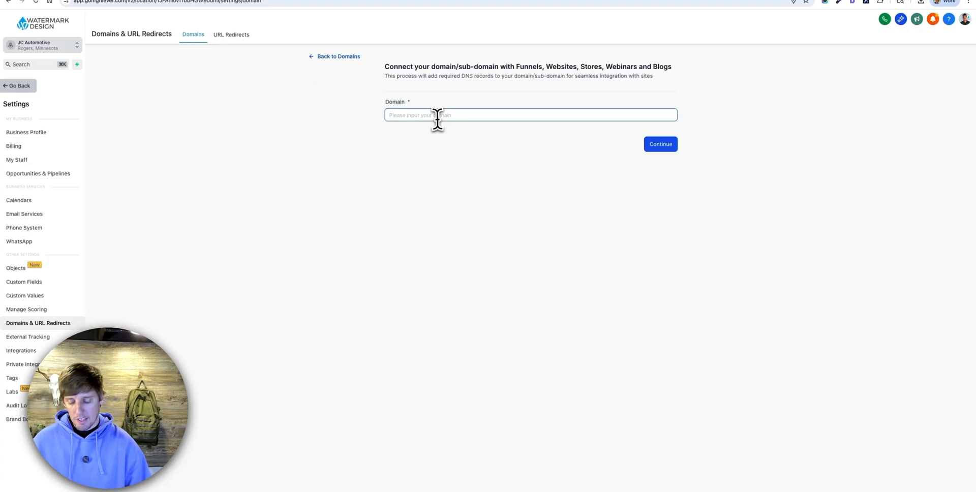
# Copy the existing site's domain, submit jcautomotiveofrogers.com for connection, view the required DNS records and close them
pyautogui.click(90, 1)
pyautogui.click(107, 5)
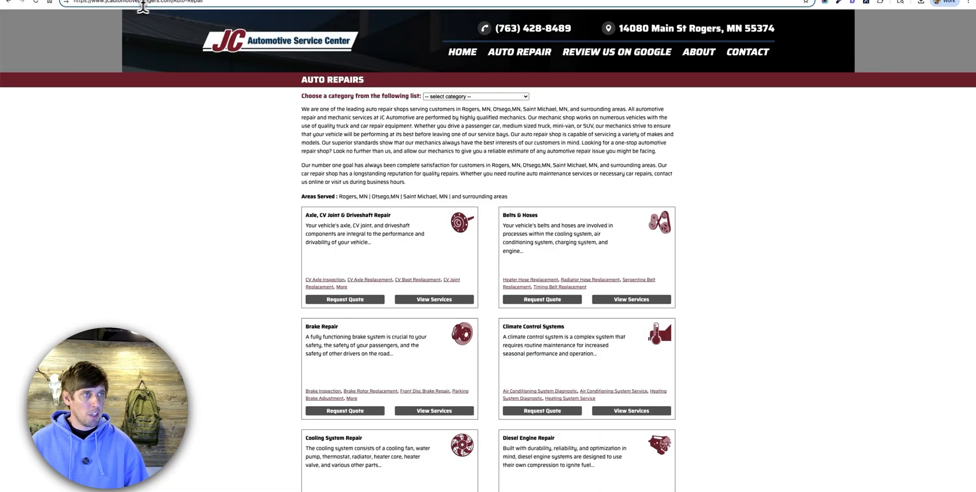
pyautogui.moveTo(171, 3); pyautogui.dragTo(104, 2)
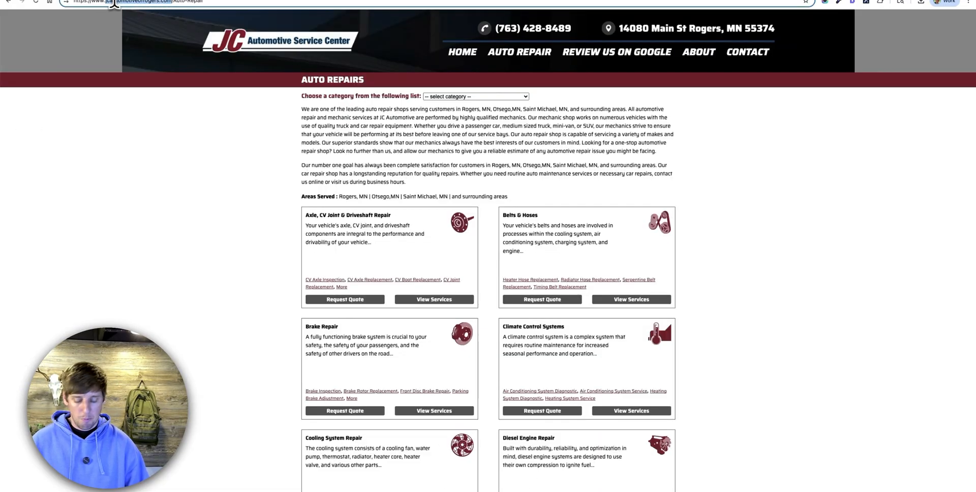
pyautogui.press('super+c')
pyautogui.click(193, 0)
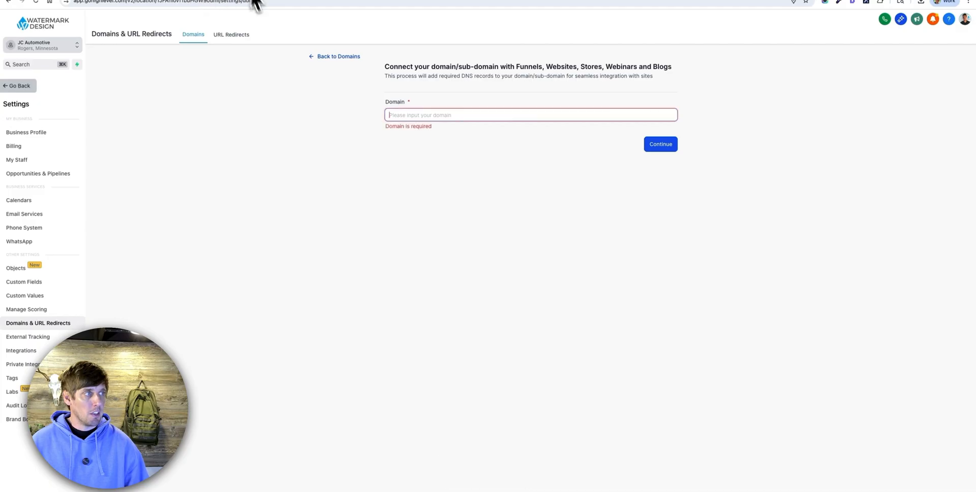
pyautogui.press('super+v')
pyautogui.click(661, 145)
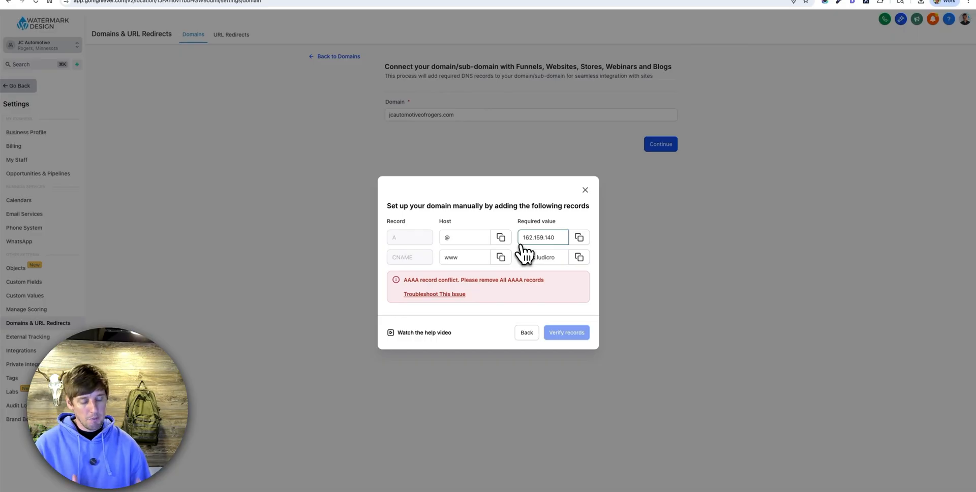
pyautogui.click(585, 191)
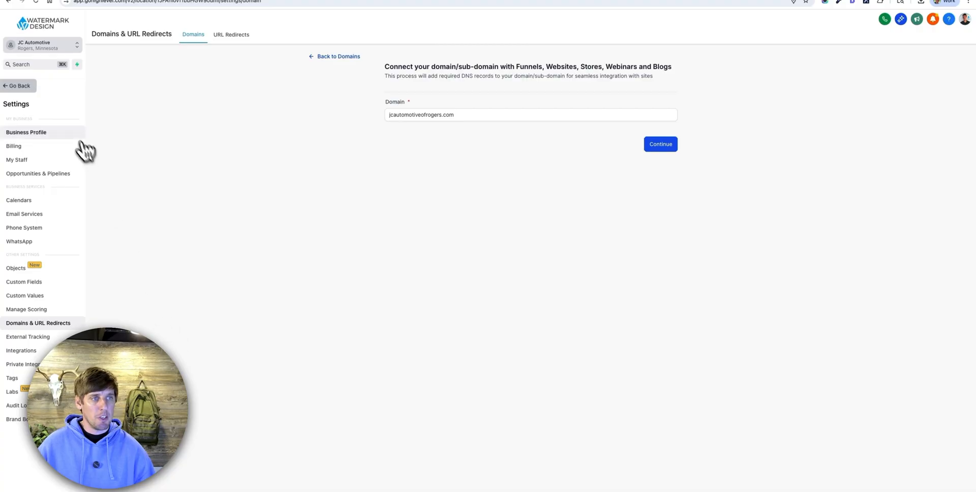
# Open the account's phone system settings to view the managed phone numbers, then leave the settings
pyautogui.click(20, 87)
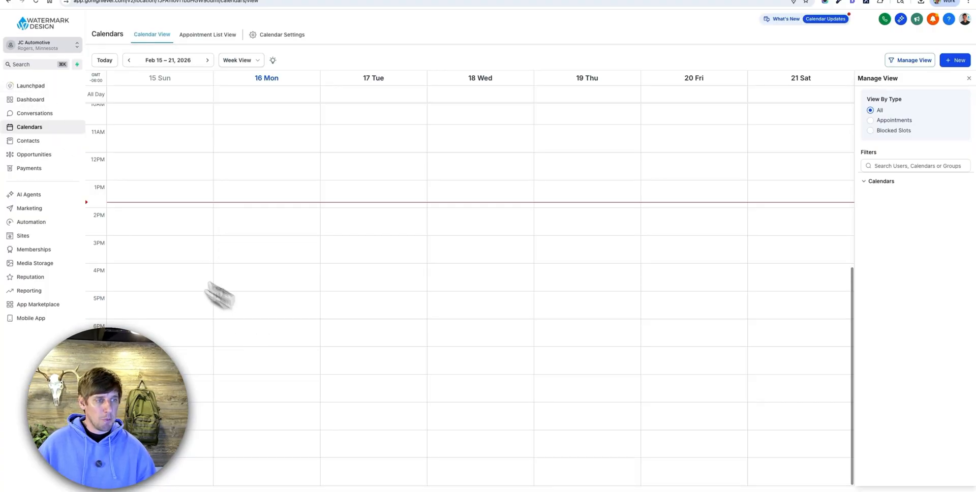
pyautogui.click(25, 490)
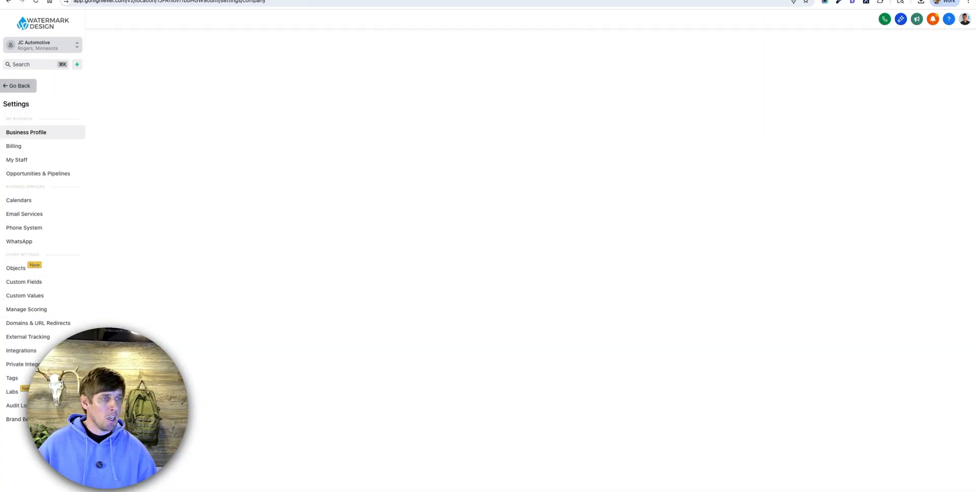
pyautogui.click(34, 228)
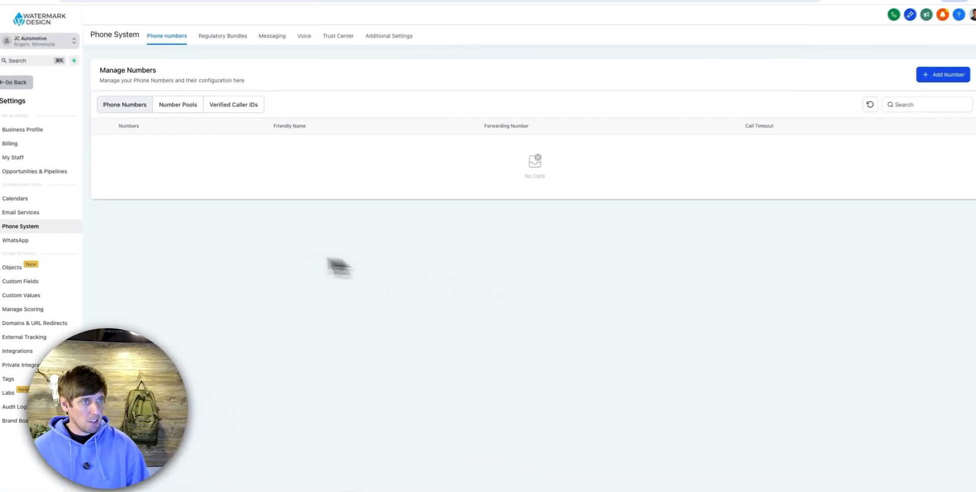
pyautogui.click(15, 87)
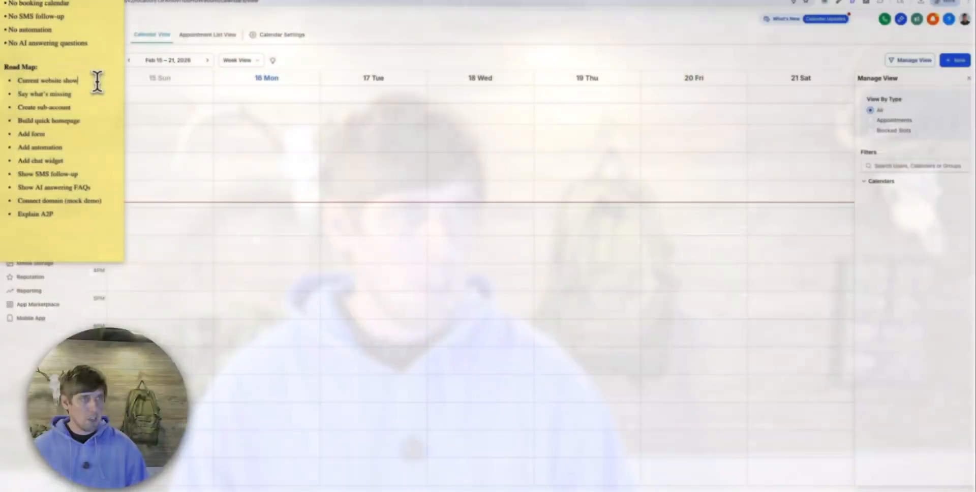
# Review the road map items in the sticky note, from the current website through domain connection and A2P
pyautogui.moveTo(98, 81); pyautogui.dragTo(30, 95)
pyautogui.scroll(2, 51, 51)
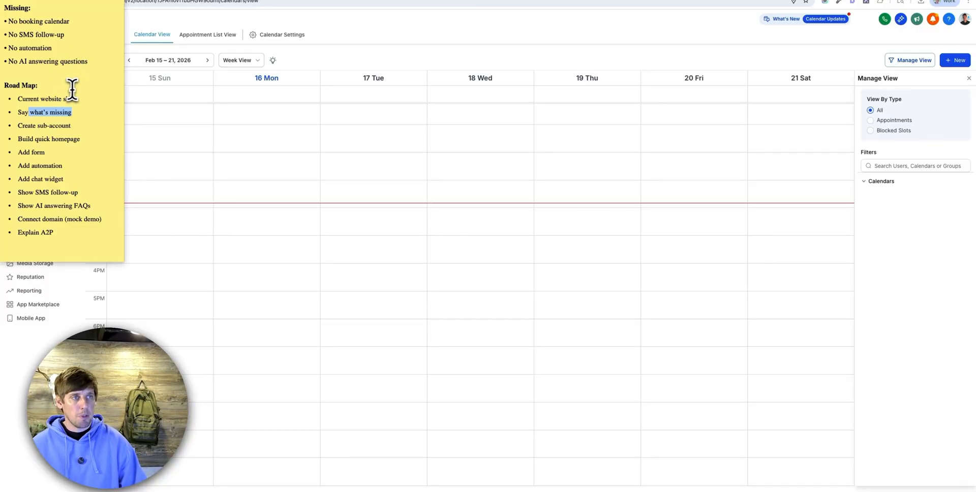
pyautogui.moveTo(84, 125); pyautogui.dragTo(14, 127)
pyautogui.click(138, 218)
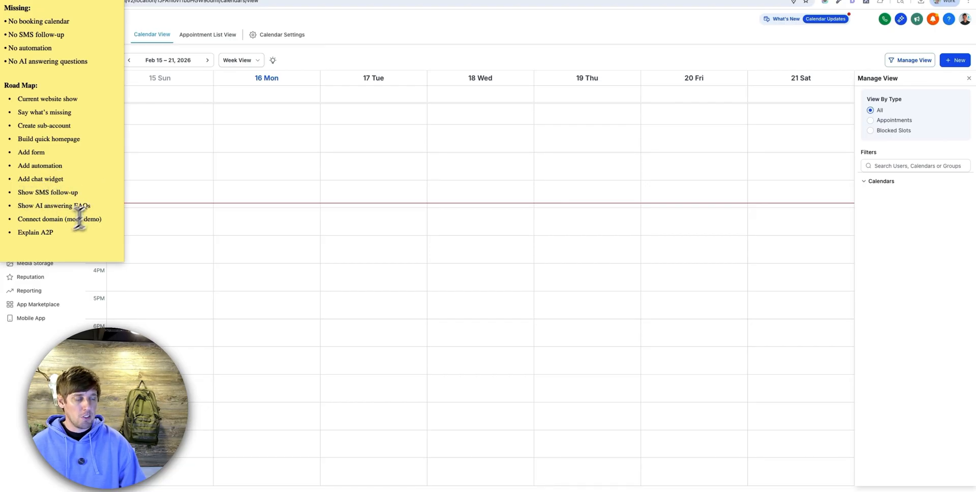
pyautogui.moveTo(55, 217); pyautogui.dragTo(74, 227)
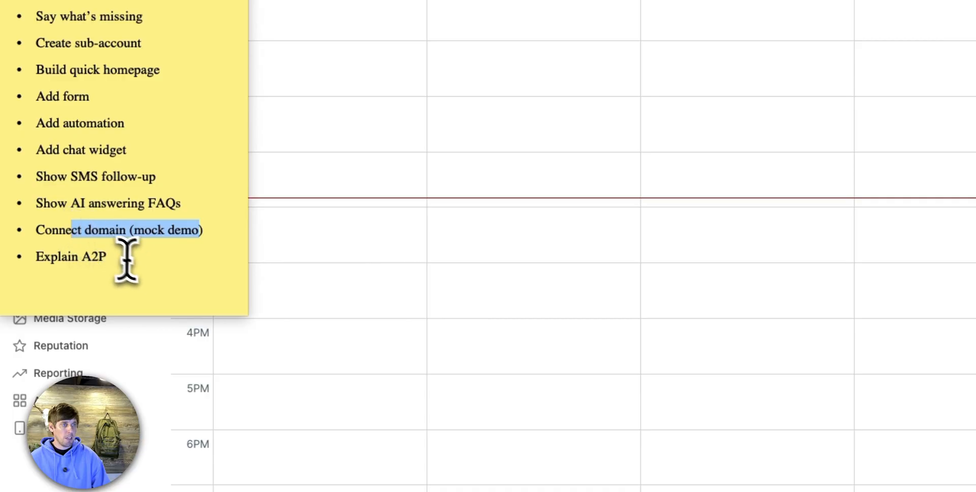
pyautogui.moveTo(128, 263); pyautogui.dragTo(53, 268)
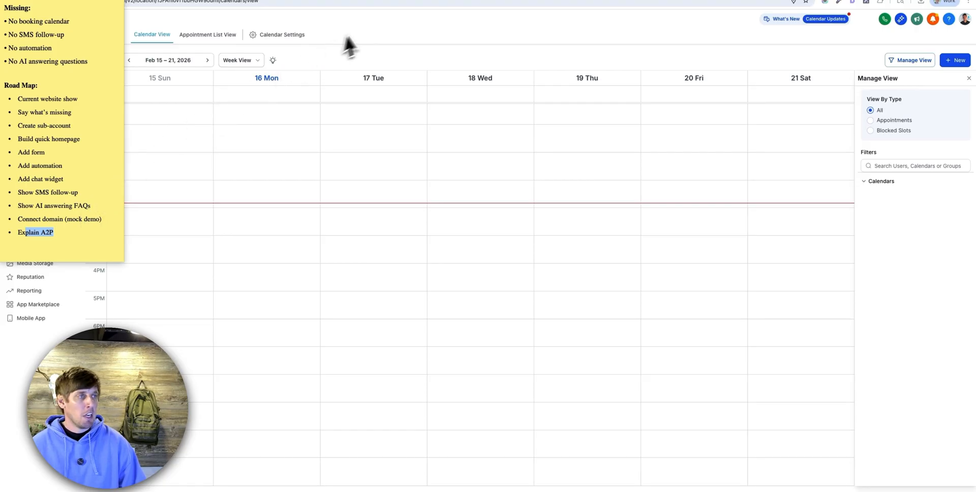
pyautogui.click(362, 26)
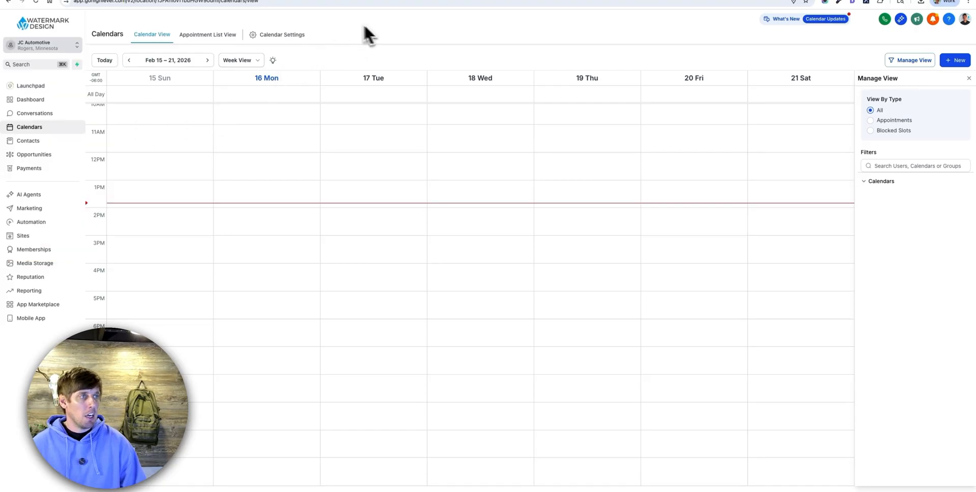
# Review the rebuilt homepage preview, collapsing and reopening the chat widget and looking through the page sections
pyautogui.click(260, 0)
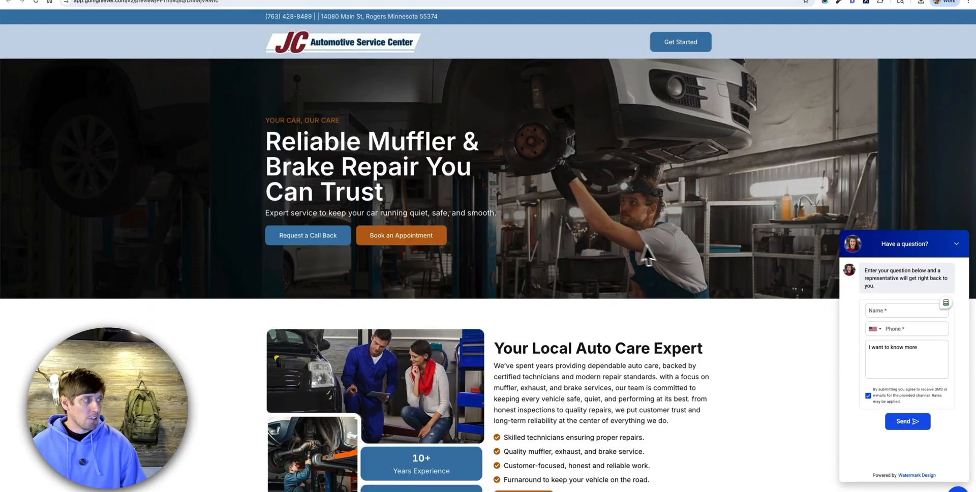
pyautogui.click(956, 246)
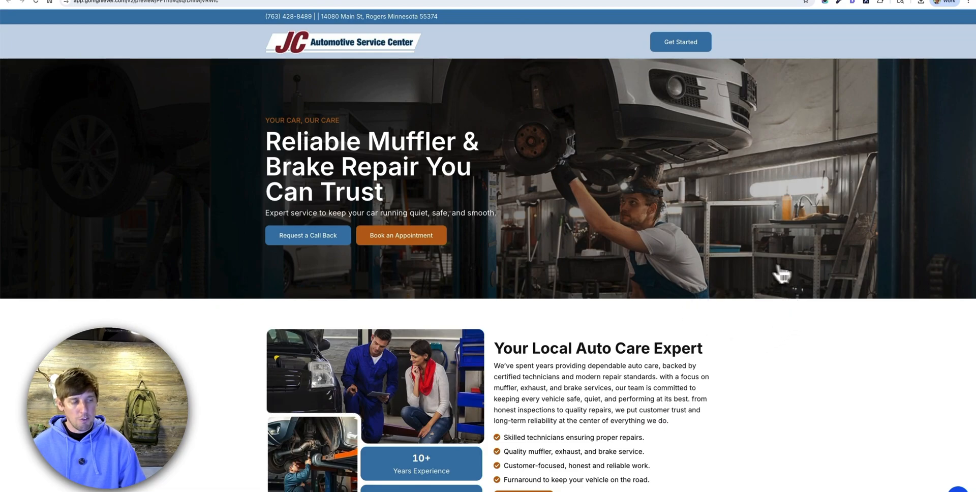
pyautogui.click(958, 490)
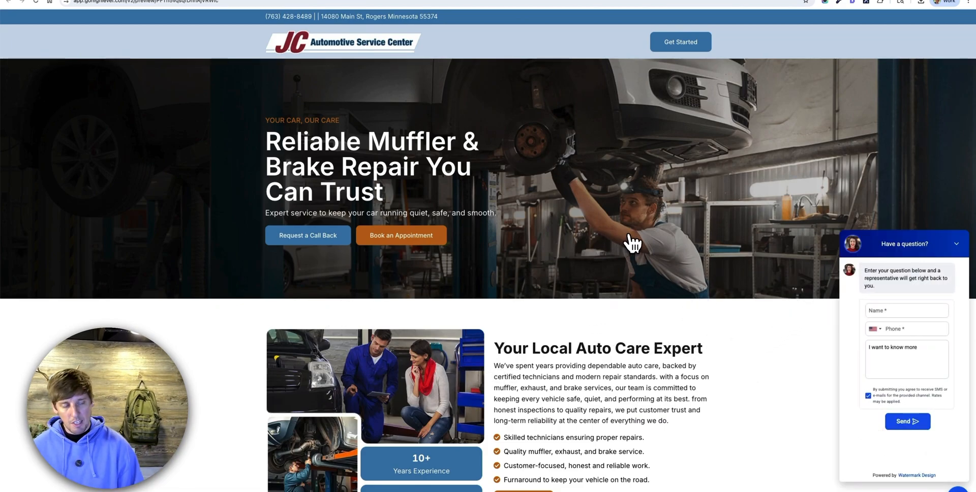
pyautogui.scroll(-5, 618, 277)
pyautogui.scroll(-4, 666, 277)
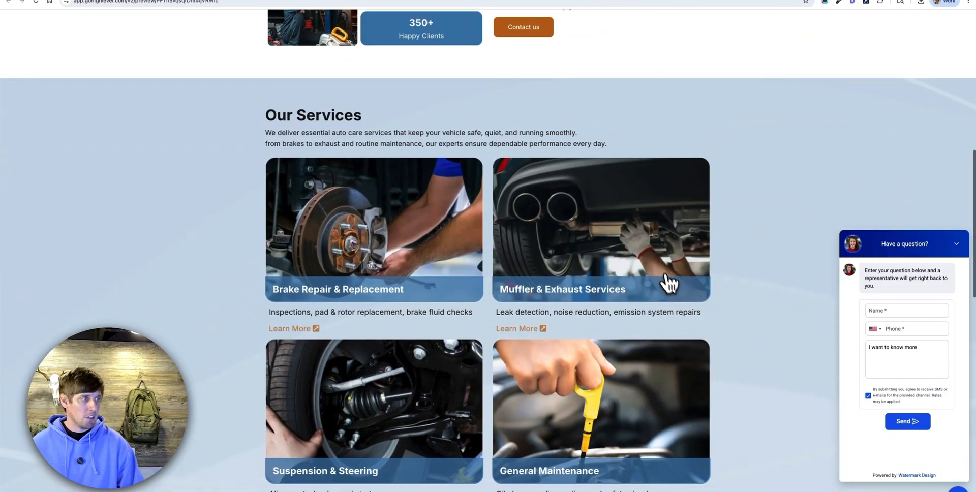
pyautogui.scroll(-10, 669, 284)
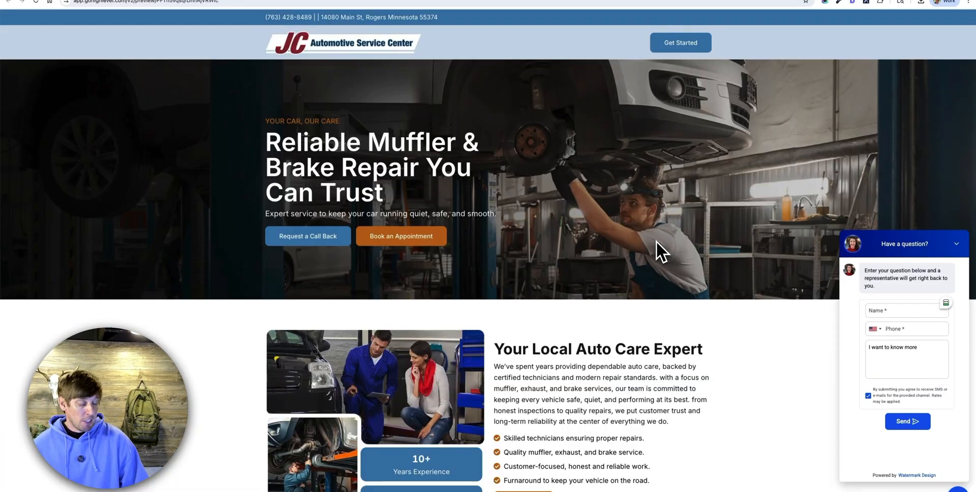